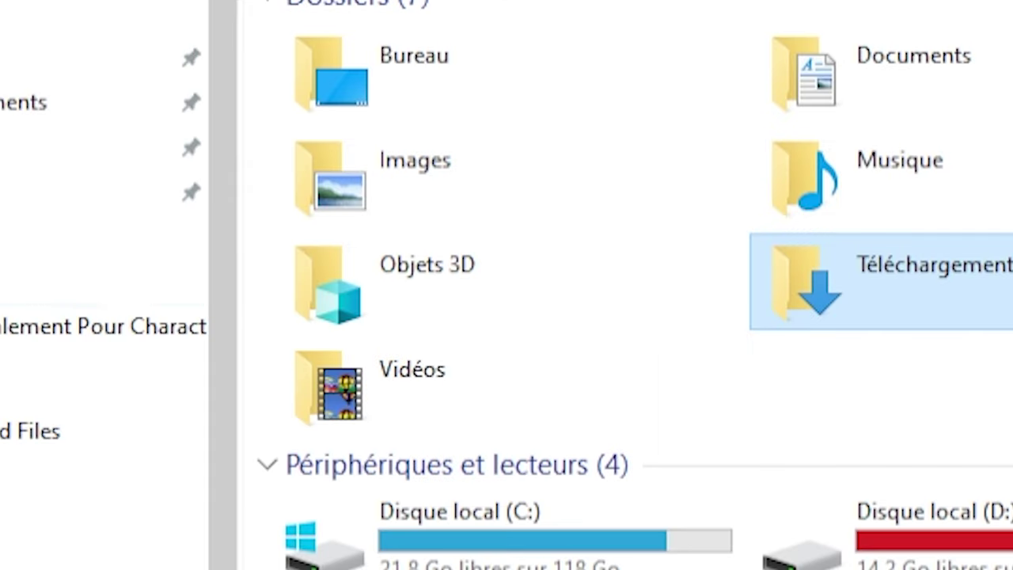
Drag the face close-up photo from Téléchargements onto the blank artboard as a reference.
left_click(18, 102)
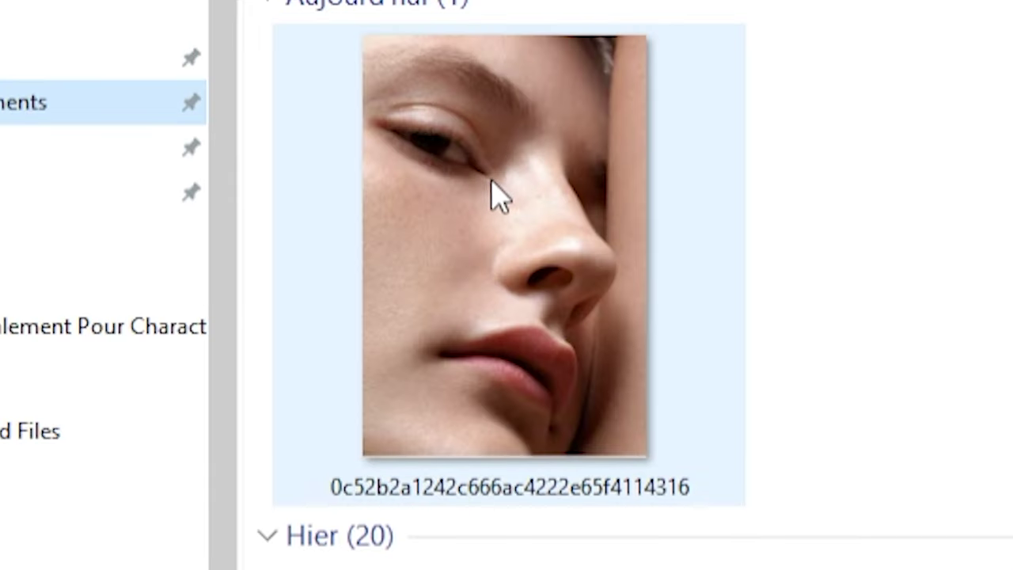
left_click(493, 193)
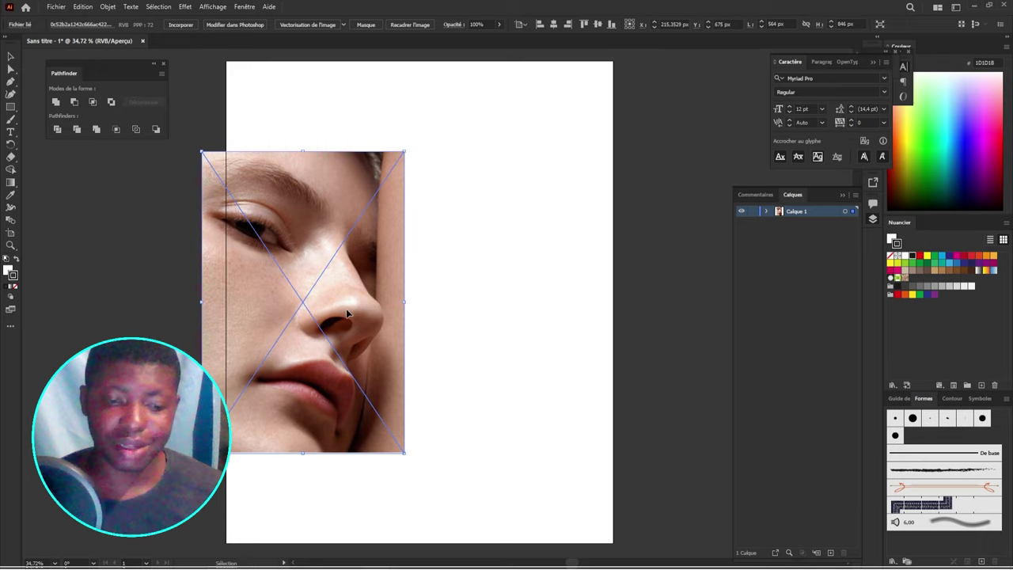
left_click_drag(351, 305, 344, 267)
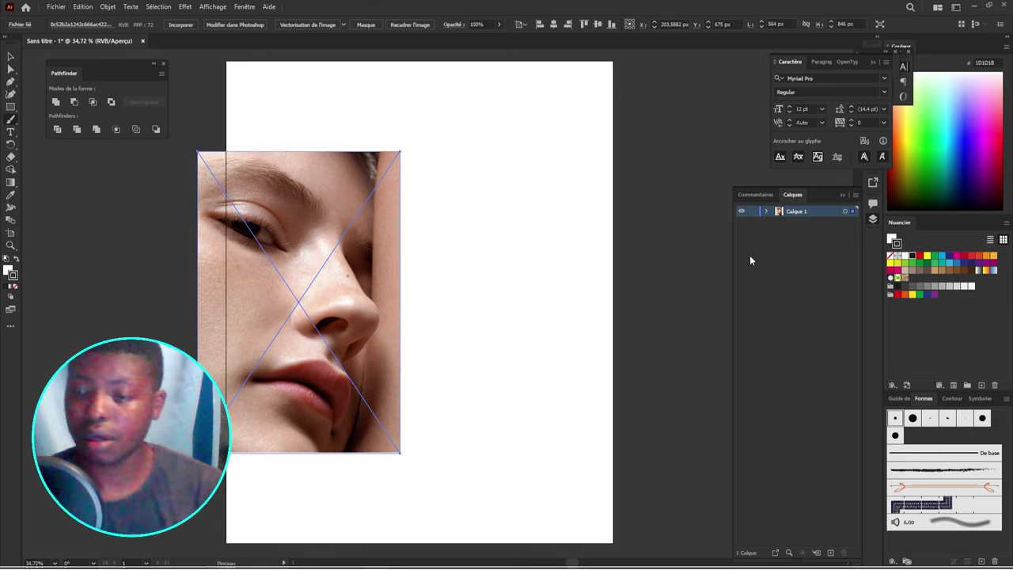
Add a new sketch layer and lock the photo layer Calque 1.
left_click(830, 552)
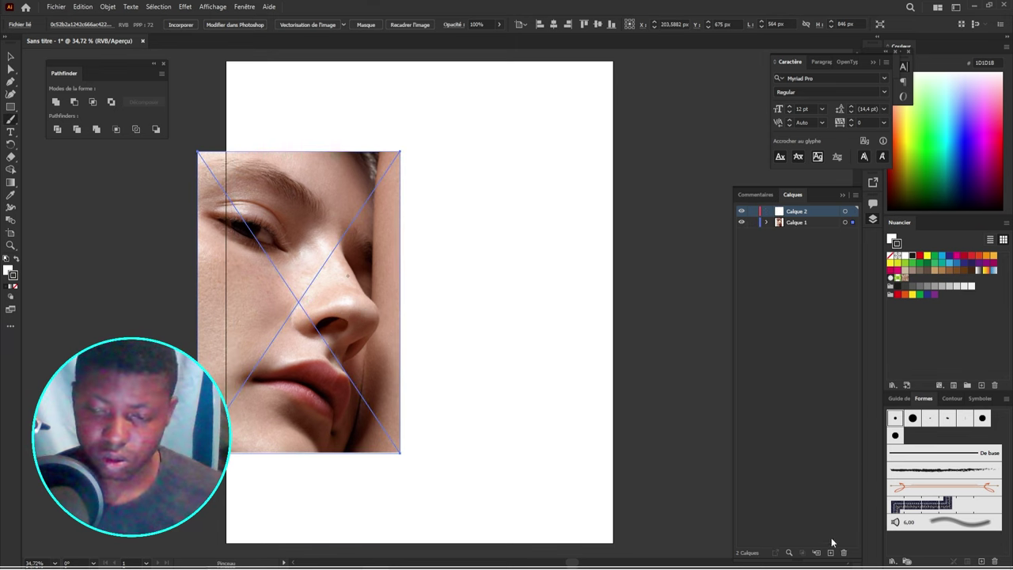
left_click(752, 222)
mouse_move(494, 269)
left_mouse_down()
mouse_move(506, 256)
mouse_move(504, 227)
left_mouse_up()
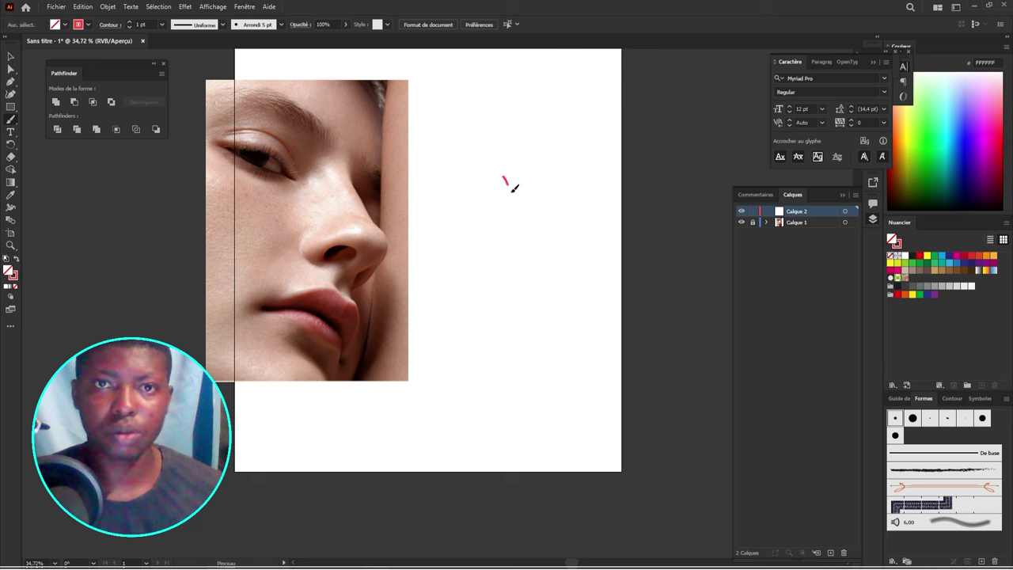
left_click_drag(515, 163, 551, 253)
key("ctrl+z")
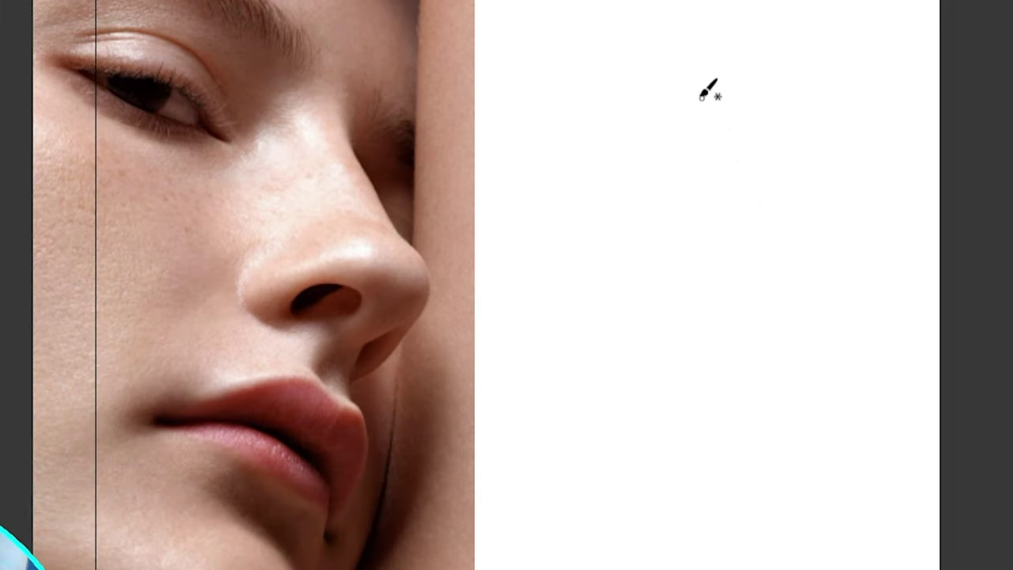
Sketch the nose's top, sides, base, tip, nostrils and construction lines in red.
left_click_drag(687, 85, 704, 76)
left_click_drag(711, 128, 795, 253)
mouse_move(629, 132)
left_mouse_down()
mouse_move(690, 102)
mouse_move(601, 289)
left_mouse_up()
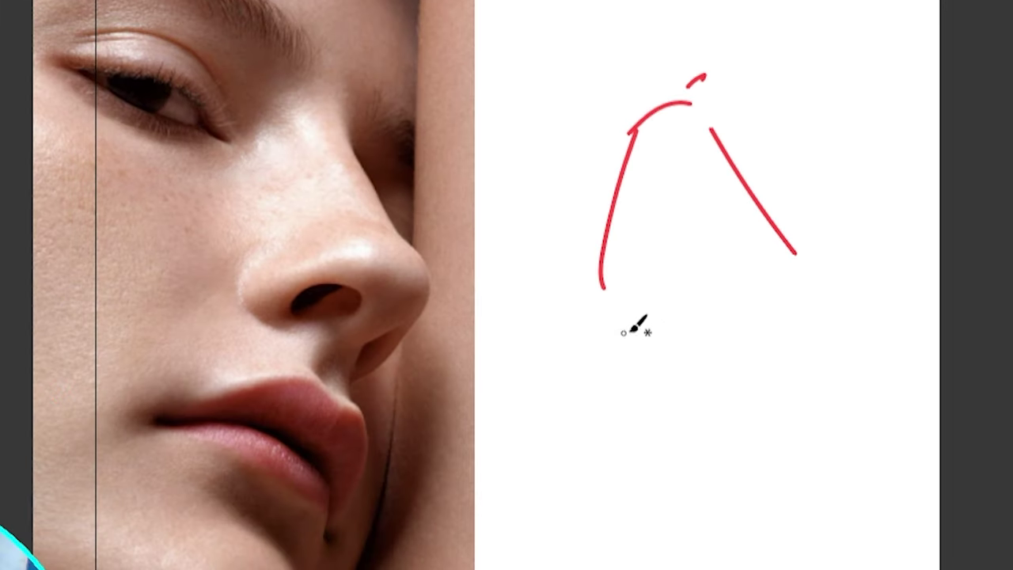
left_click_drag(635, 345, 716, 365)
mouse_move(771, 221)
left_mouse_down()
mouse_move(825, 269)
mouse_move(791, 364)
mouse_move(629, 329)
left_mouse_up()
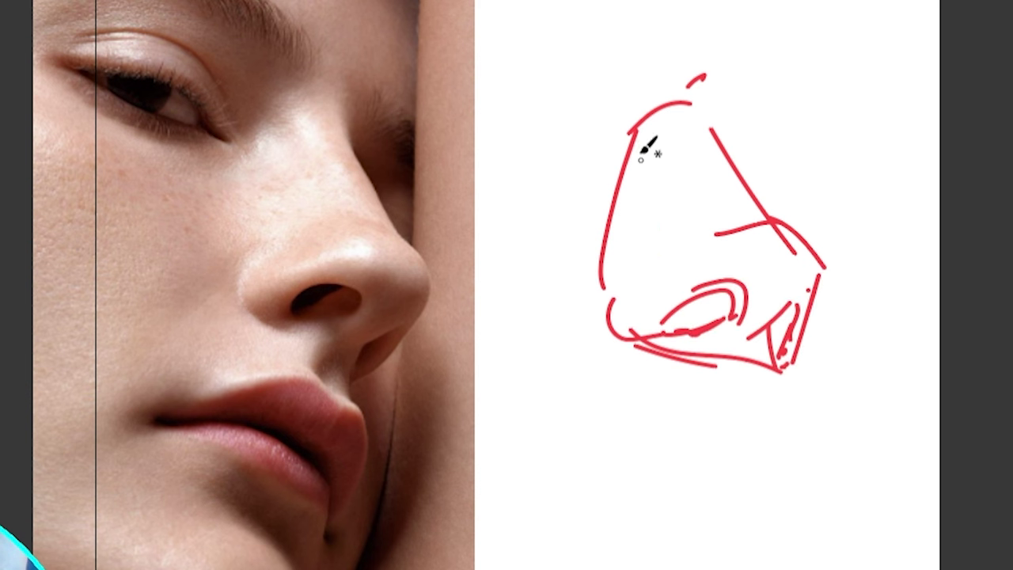
left_click_drag(639, 136, 602, 300)
left_click_drag(696, 102, 799, 228)
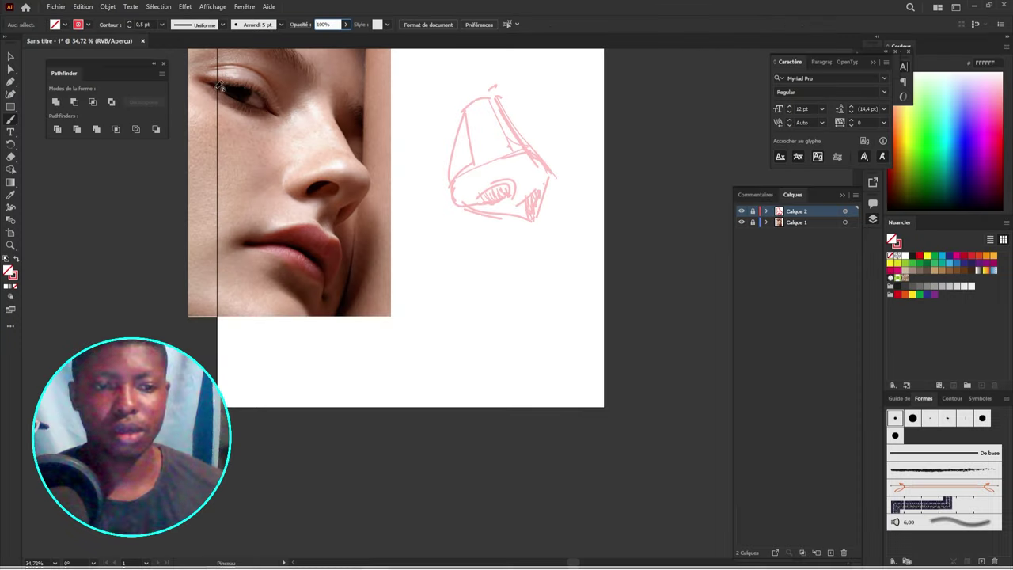
Fade the sketch to pale pink and trace the nose's contours and nostril in black.
left_click(195, 37)
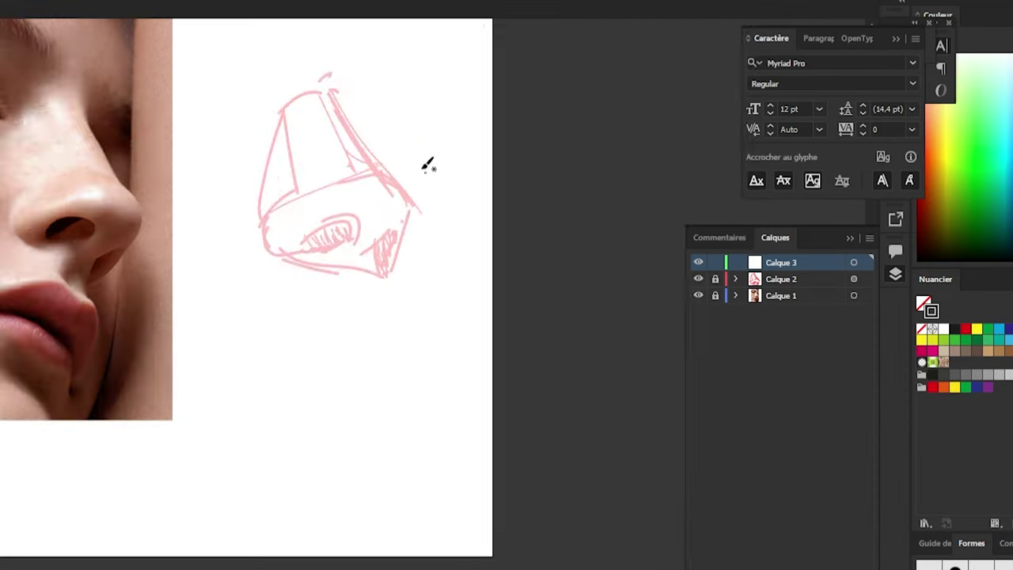
key("ctrl+plus")
left_click_drag(412, 107, 498, 519)
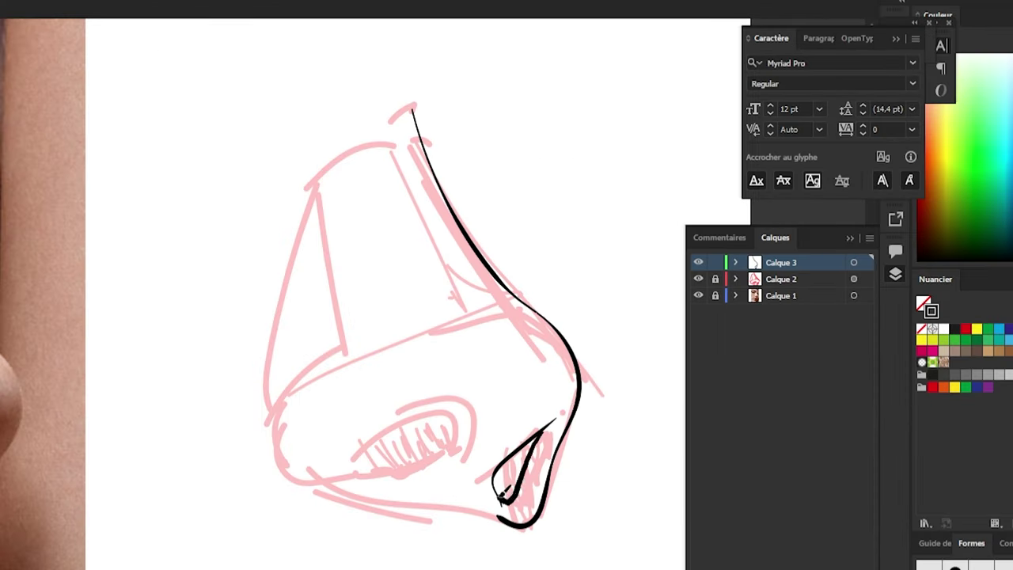
left_click_drag(414, 400, 419, 395)
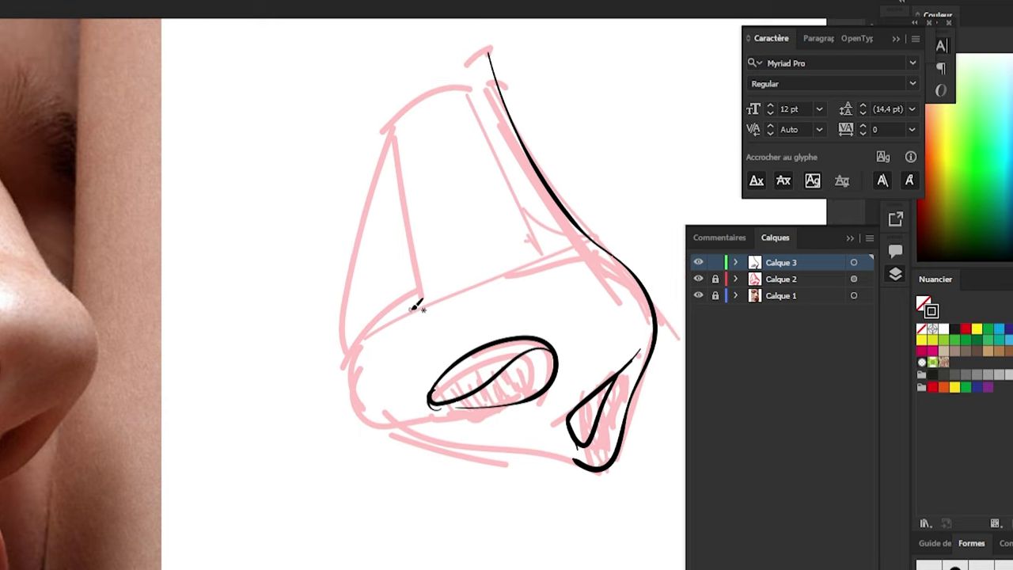
left_click_drag(417, 306, 506, 407)
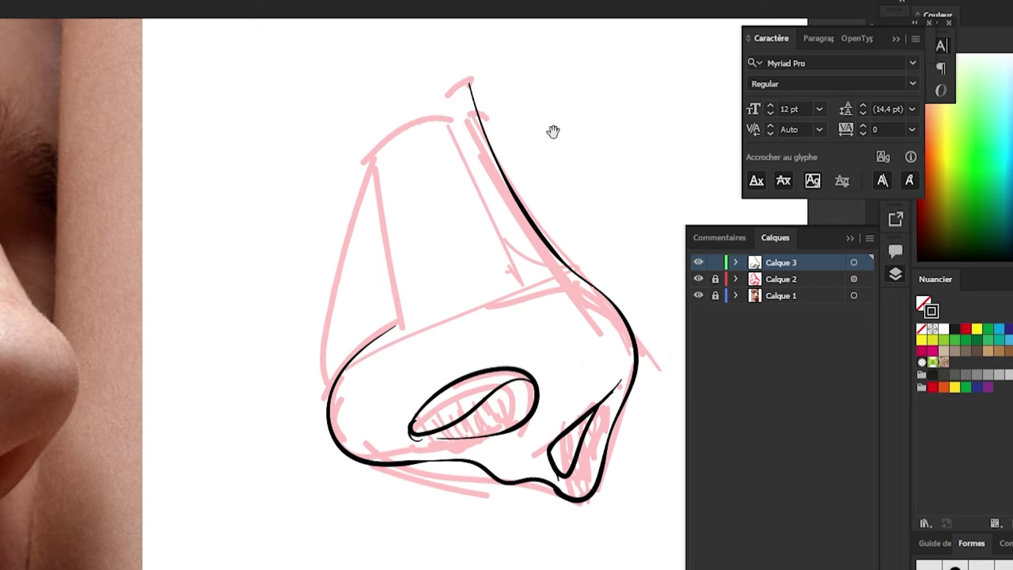
mouse_move(484, 149)
left_mouse_down()
mouse_move(396, 250)
mouse_move(396, 372)
left_mouse_up()
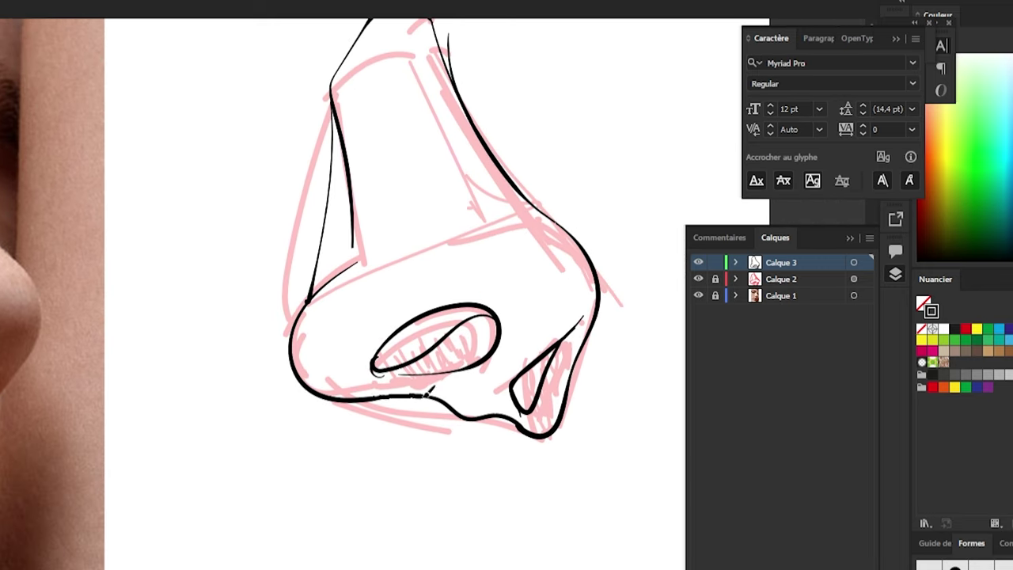
left_click(491, 402)
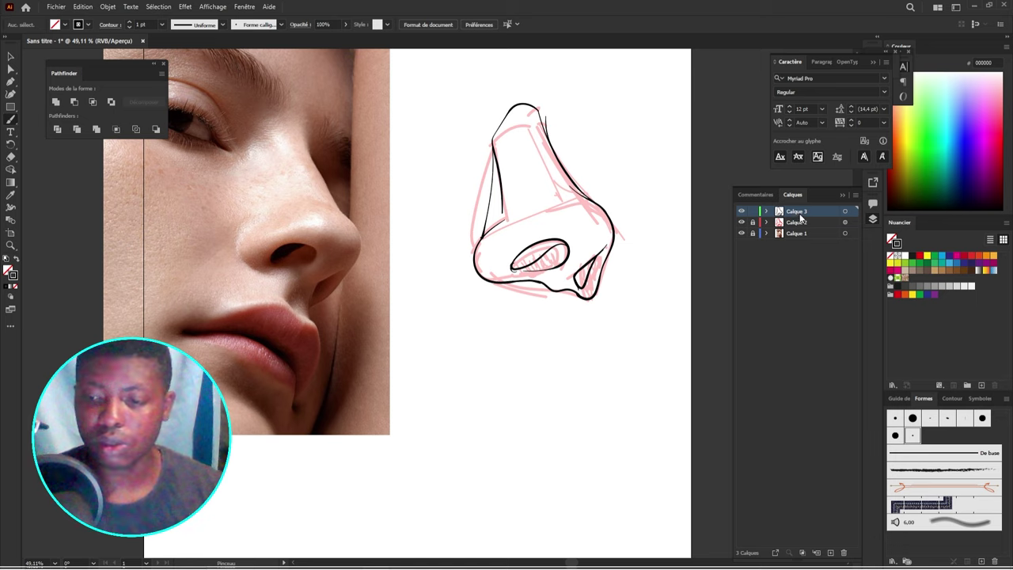
Rename the line-art layer 'vecteur' and add a new layer above the sketch layer.
type("ve")
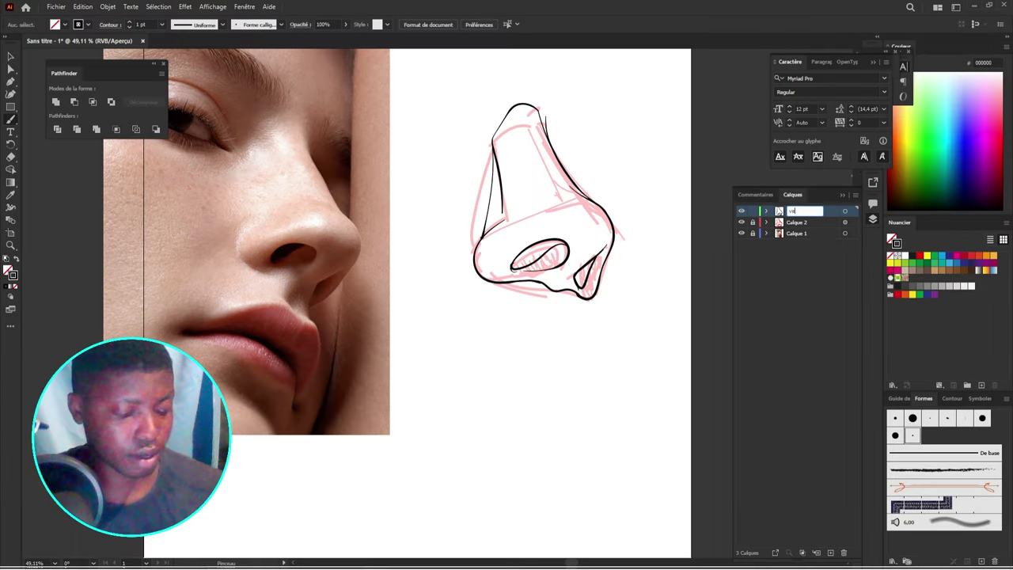
type("ct")
type("er")
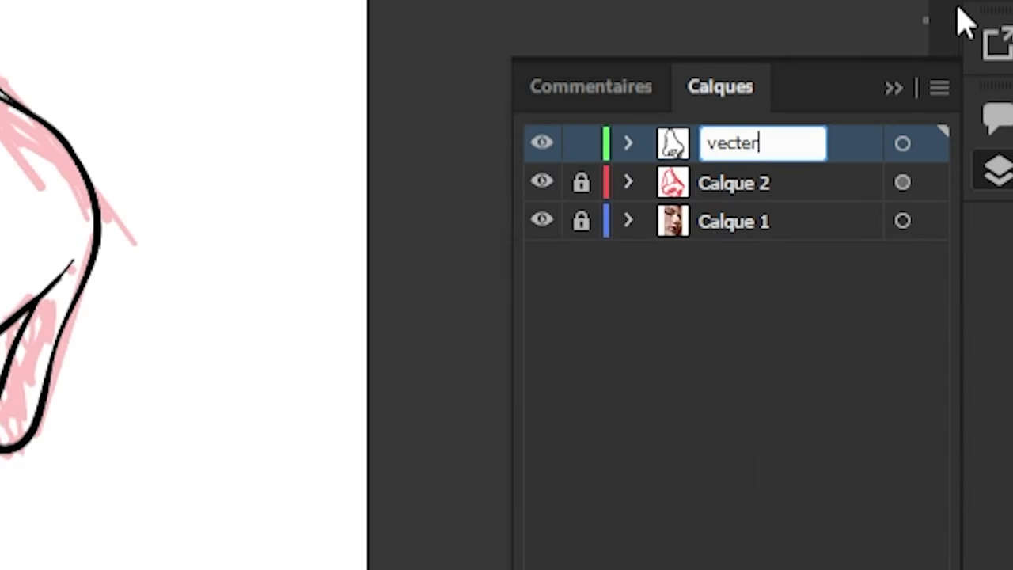
key("BackSpace")
type("ur")
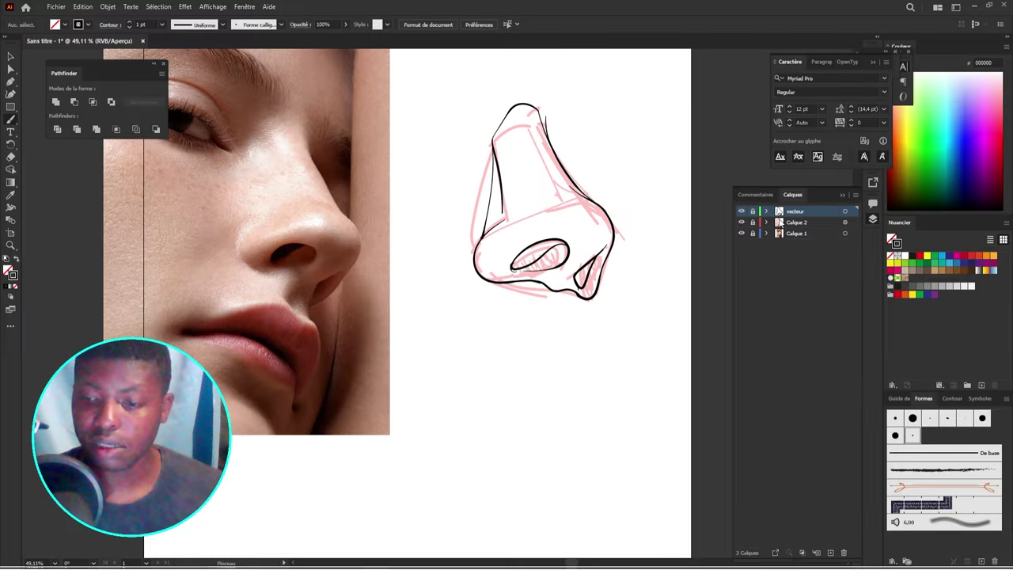
left_click(815, 224)
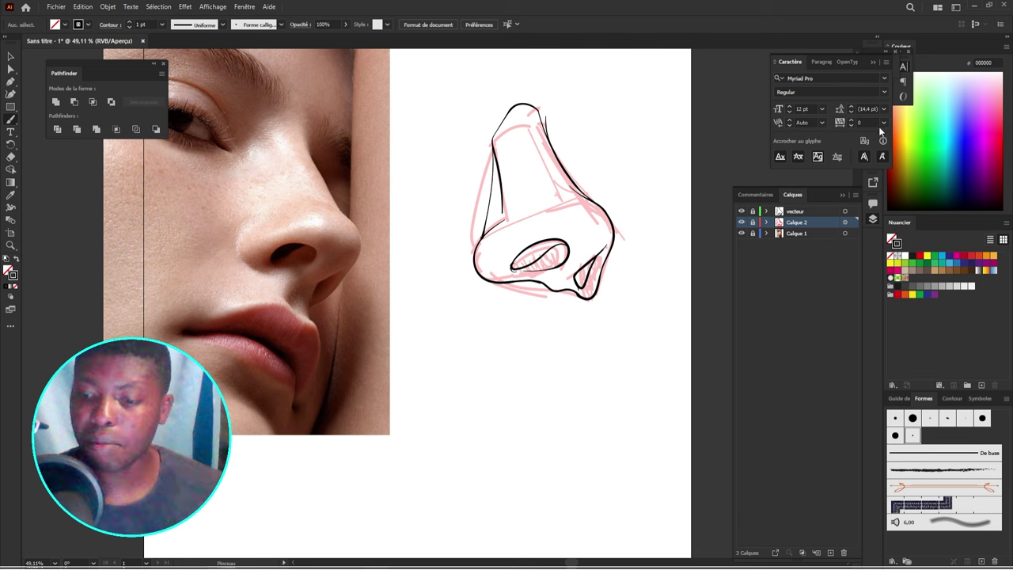
left_click(981, 561)
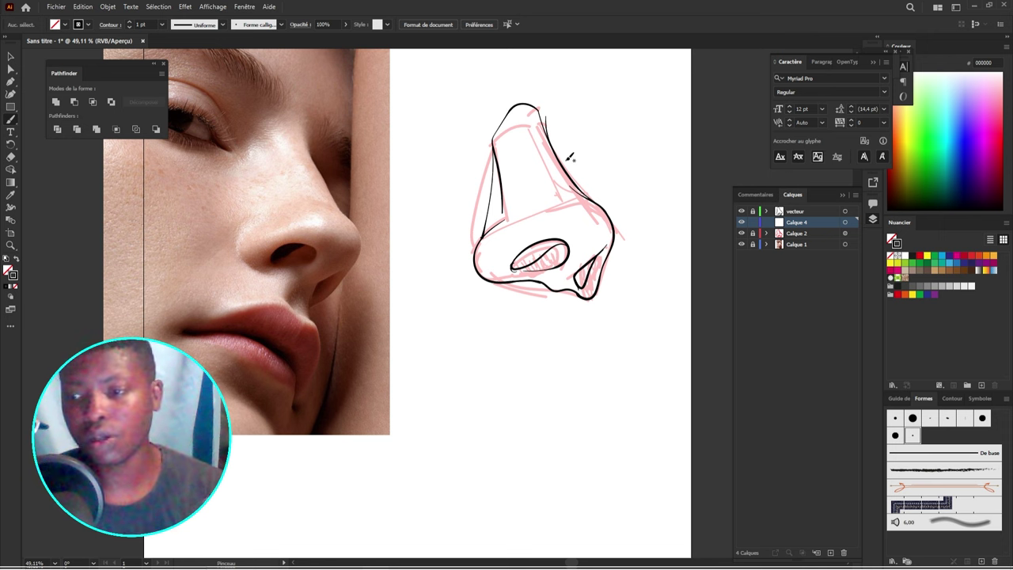
Set the fill colour to light pink FCCACA in the Color Picker.
double_click(13, 275)
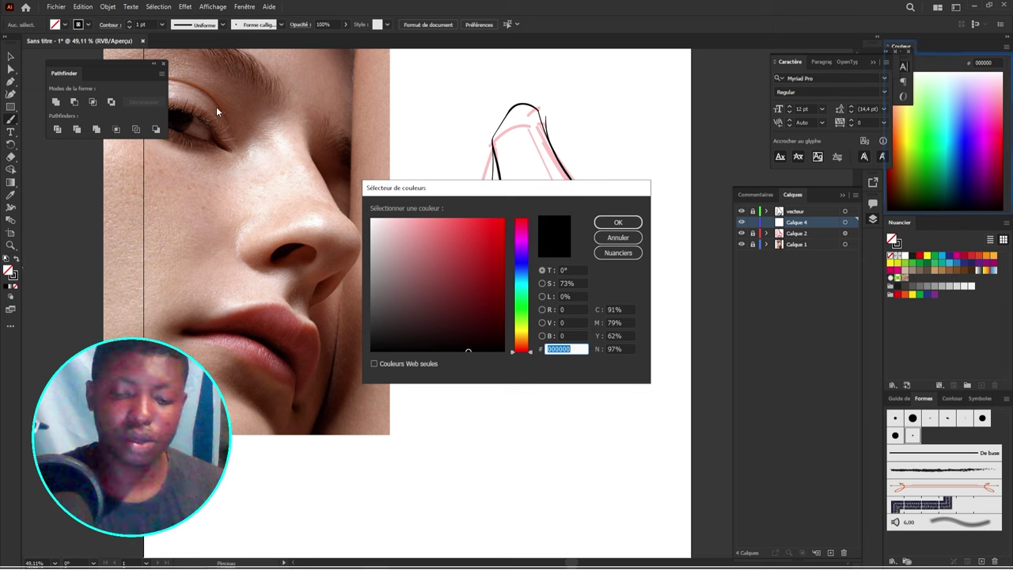
left_click_drag(560, 193, 600, 115)
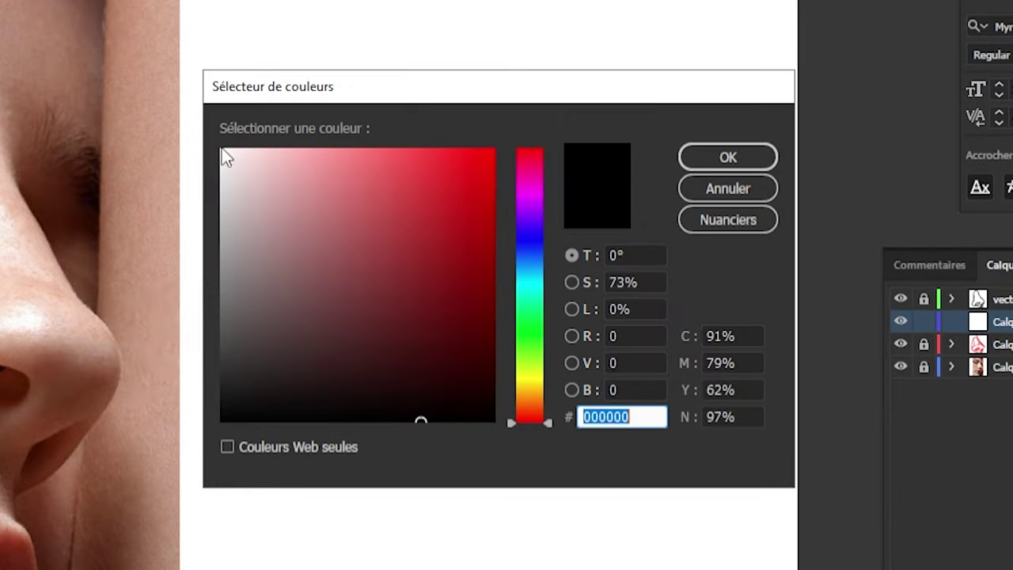
left_click_drag(412, 141, 406, 248)
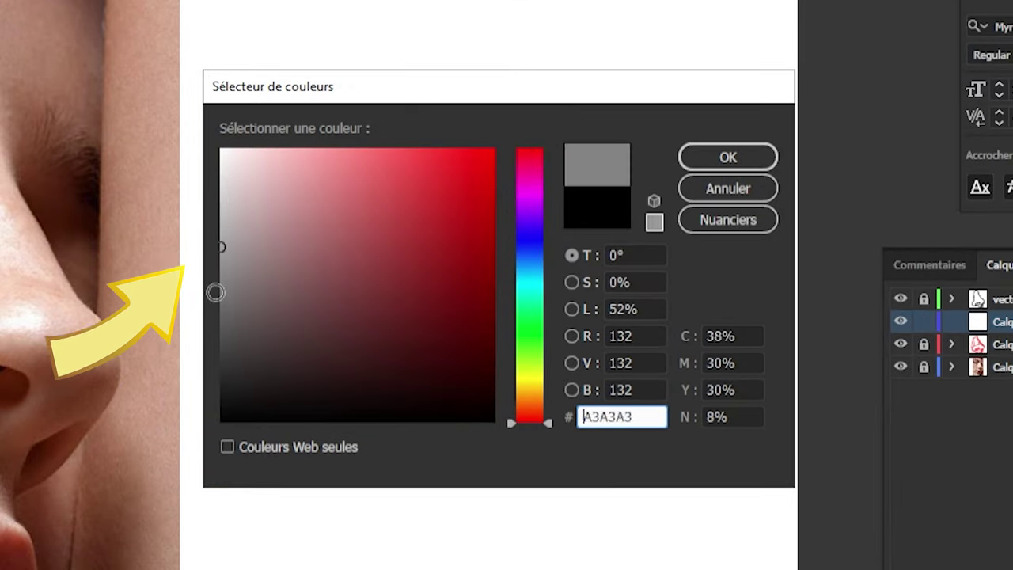
mouse_move(357, 147)
left_mouse_down()
mouse_move(203, 143)
mouse_move(442, 147)
mouse_move(510, 129)
left_mouse_up()
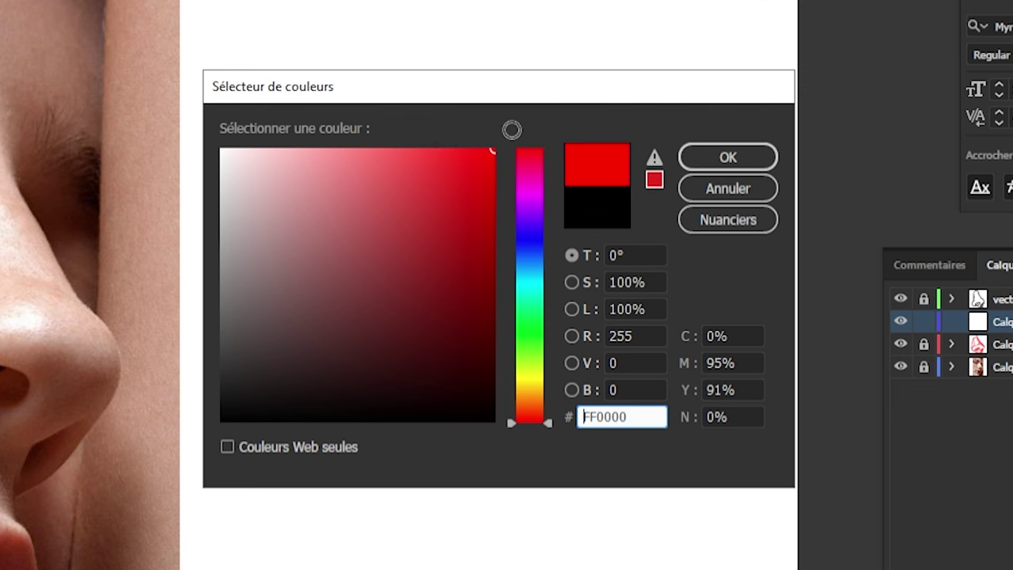
left_click_drag(492, 150, 466, 166)
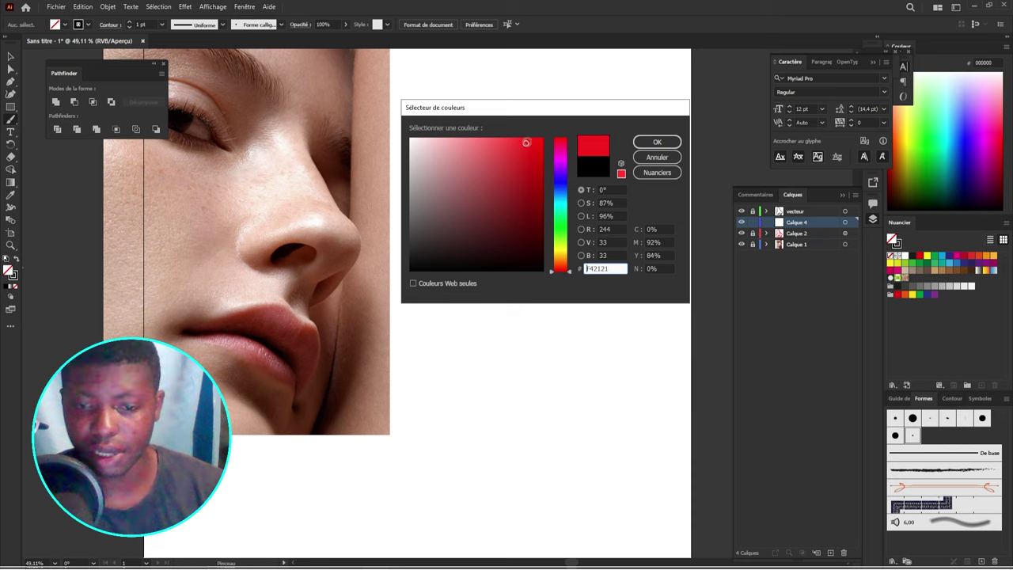
left_click_drag(528, 144, 431, 143)
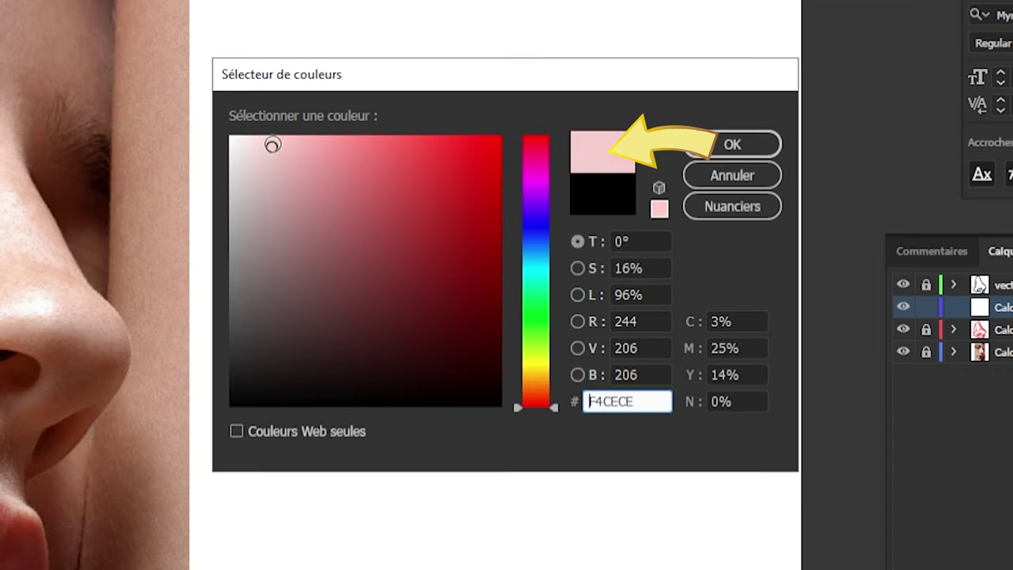
mouse_move(272, 145)
left_mouse_down()
mouse_move(244, 142)
mouse_move(486, 142)
mouse_move(472, 158)
mouse_move(460, 295)
left_mouse_up()
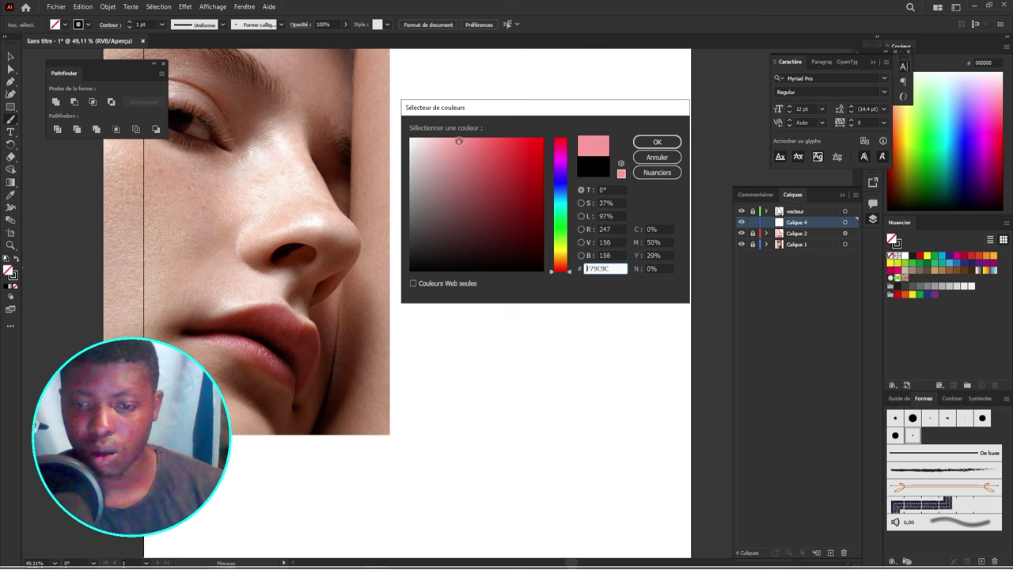
left_click(657, 142)
Draw a swatch rectangle right of the nose and fill it with pink F47676.
key("m")
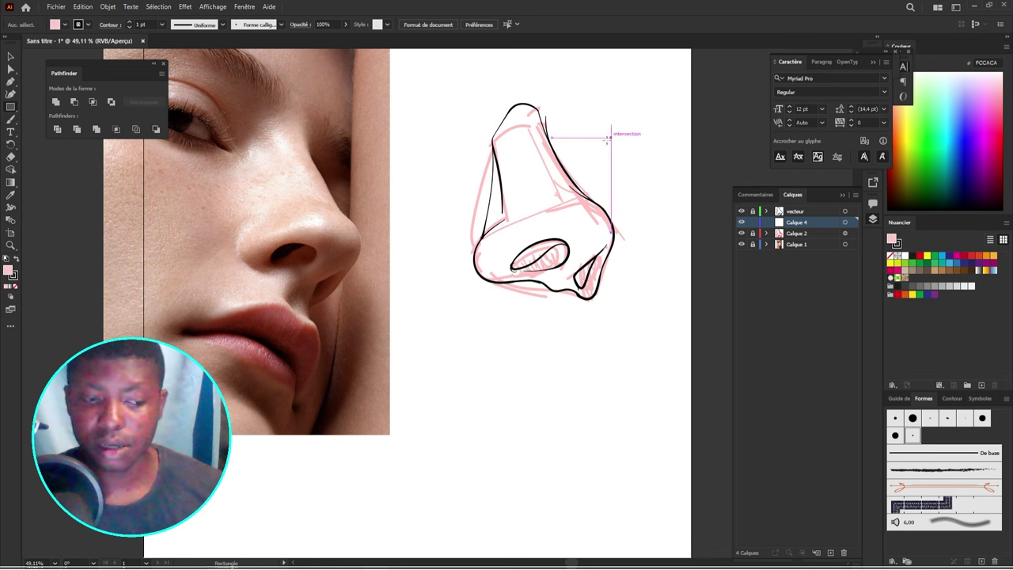
left_click_drag(597, 93, 662, 127)
key("v")
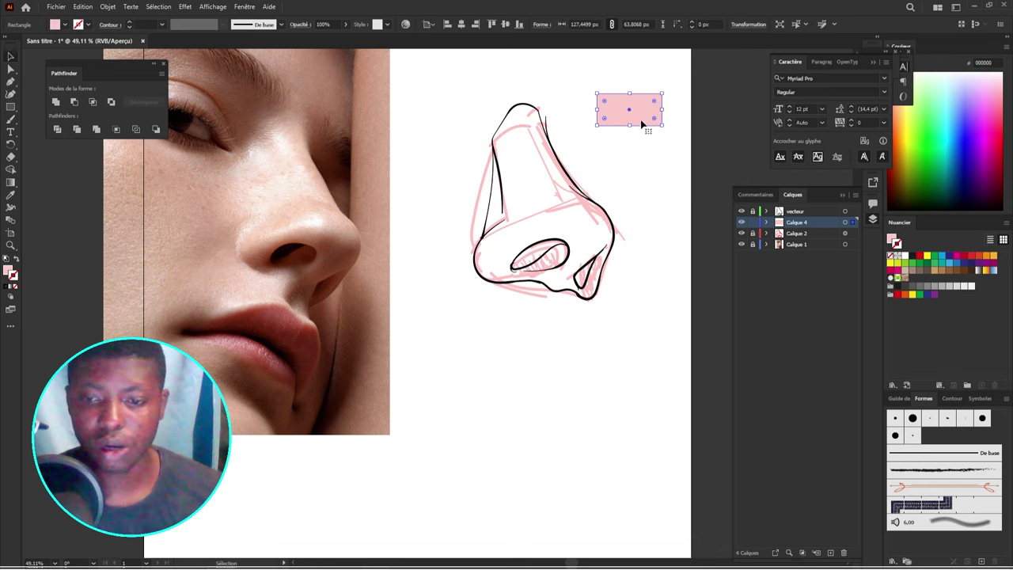
double_click(9, 271)
mouse_move(657, 107)
left_mouse_down()
mouse_move(689, 153)
mouse_move(744, 152)
left_mouse_up()
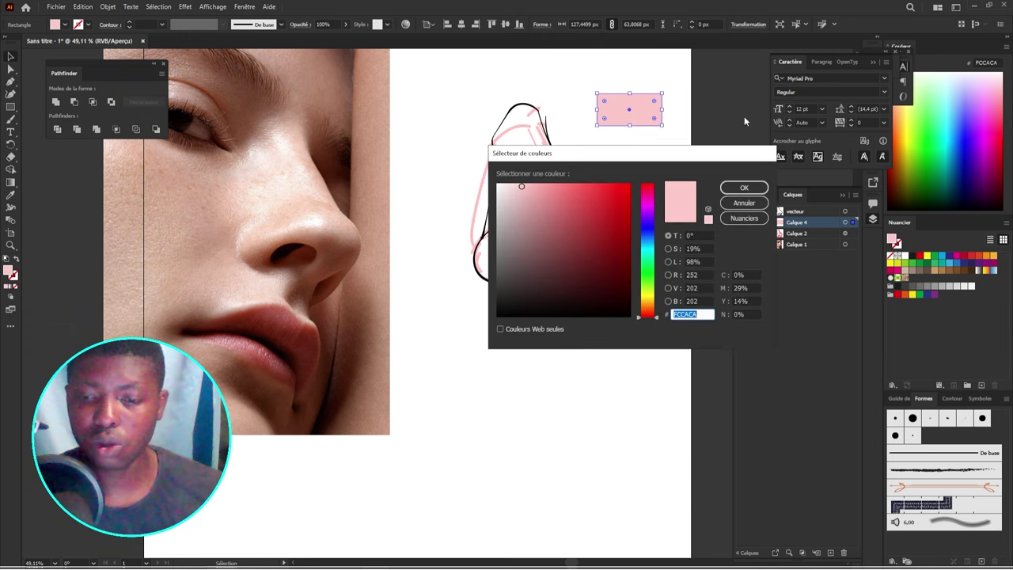
left_click_drag(521, 185, 544, 190)
left_click_drag(344, 154, 371, 156)
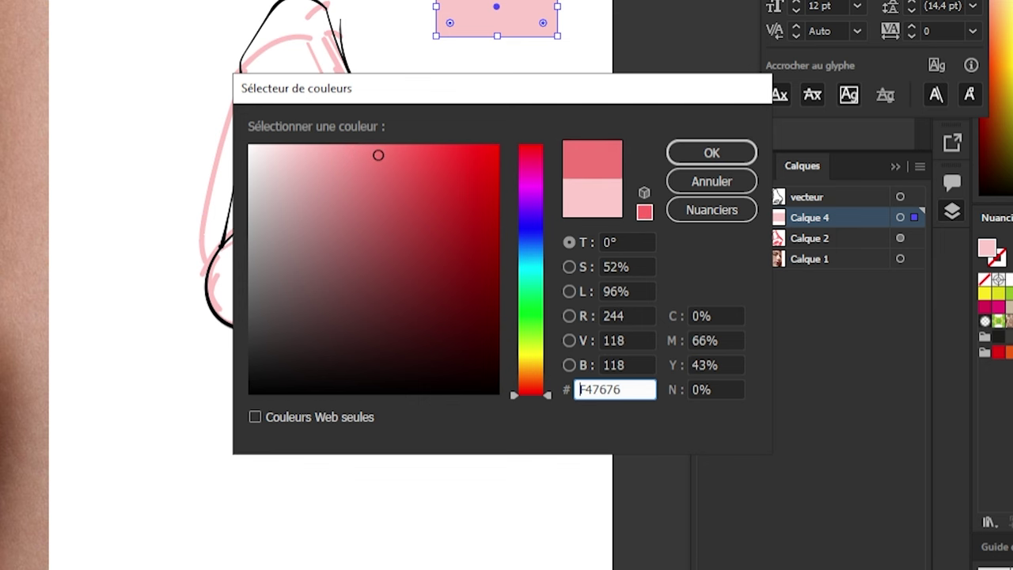
left_click(712, 153)
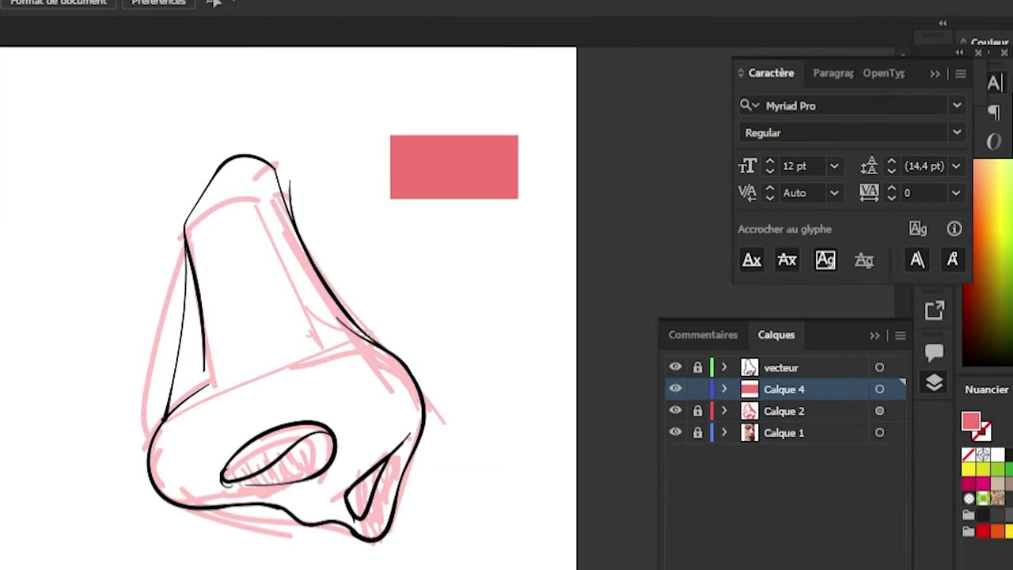
Duplicate the swatch, making the top one light pink FCCACA and the lower one F47676.
left_click(639, 121)
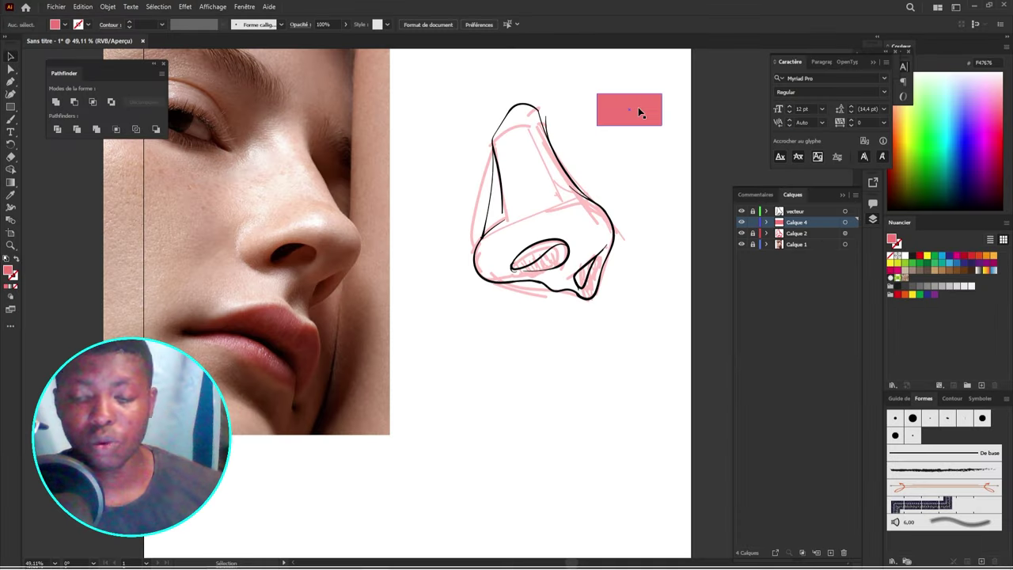
key("v")
key("ctrl+c")
key("ctrl+v")
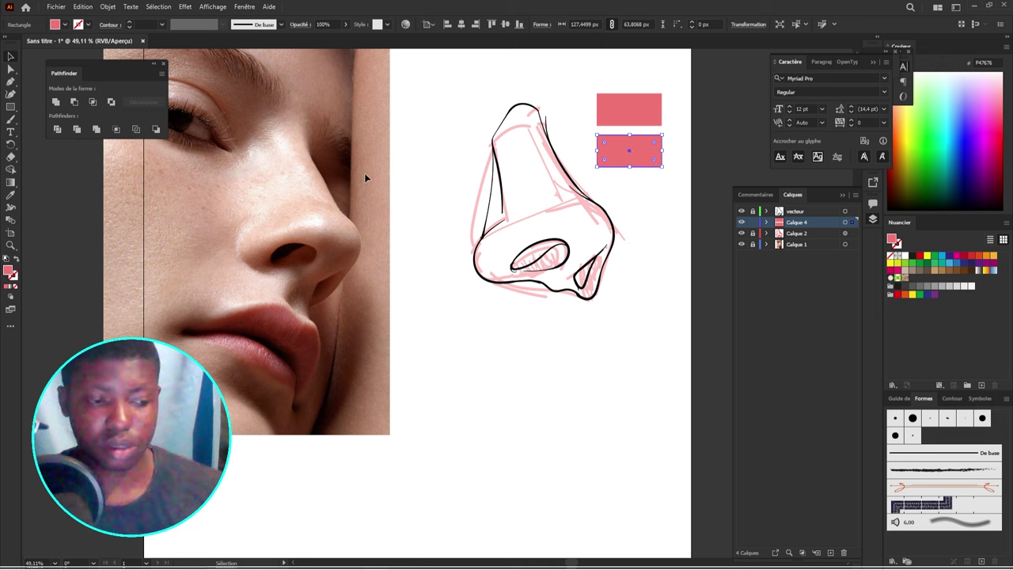
double_click(9, 270)
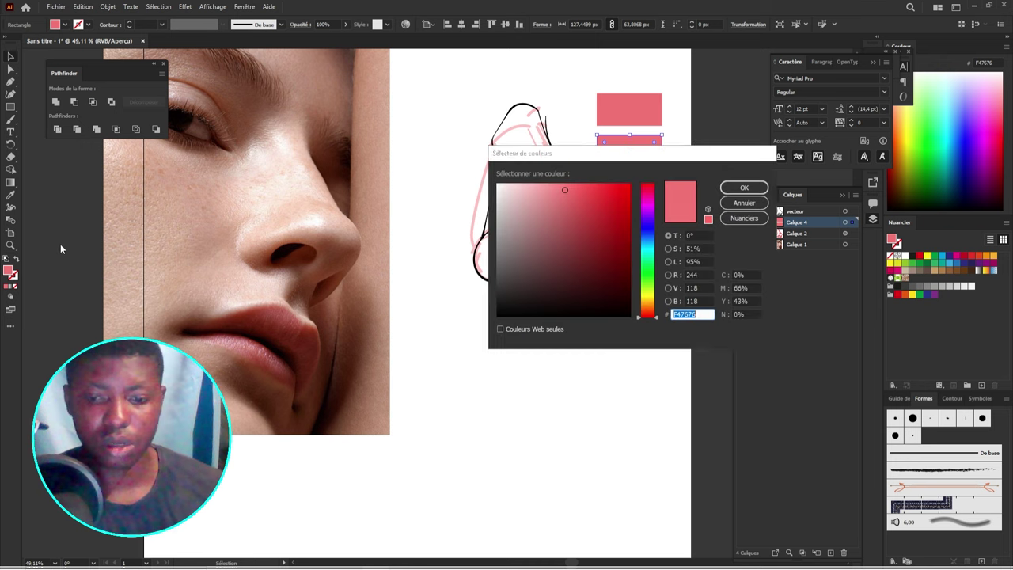
left_click(736, 187)
left_click_drag(644, 120, 644, 161)
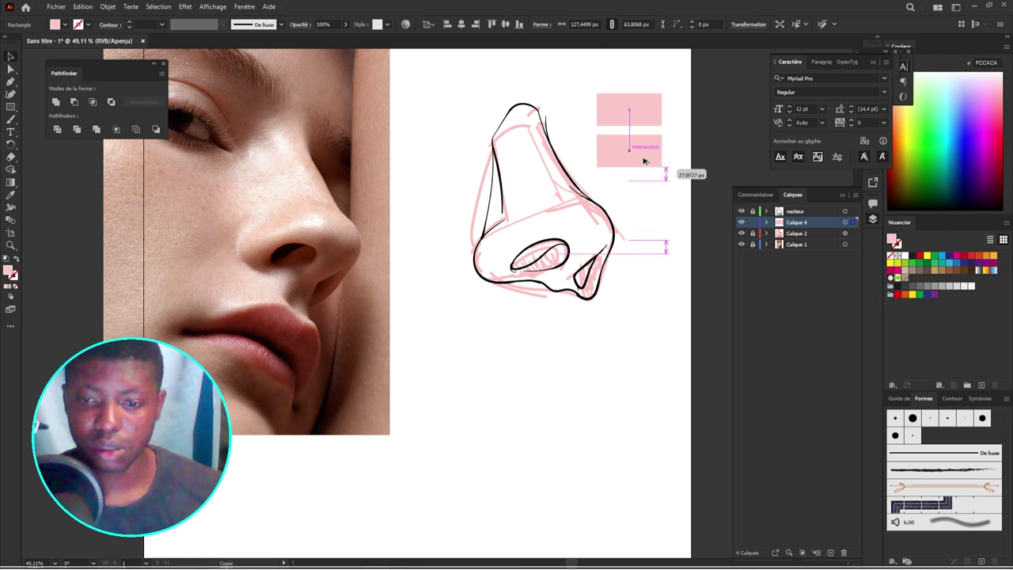
double_click(9, 270)
left_click(742, 187)
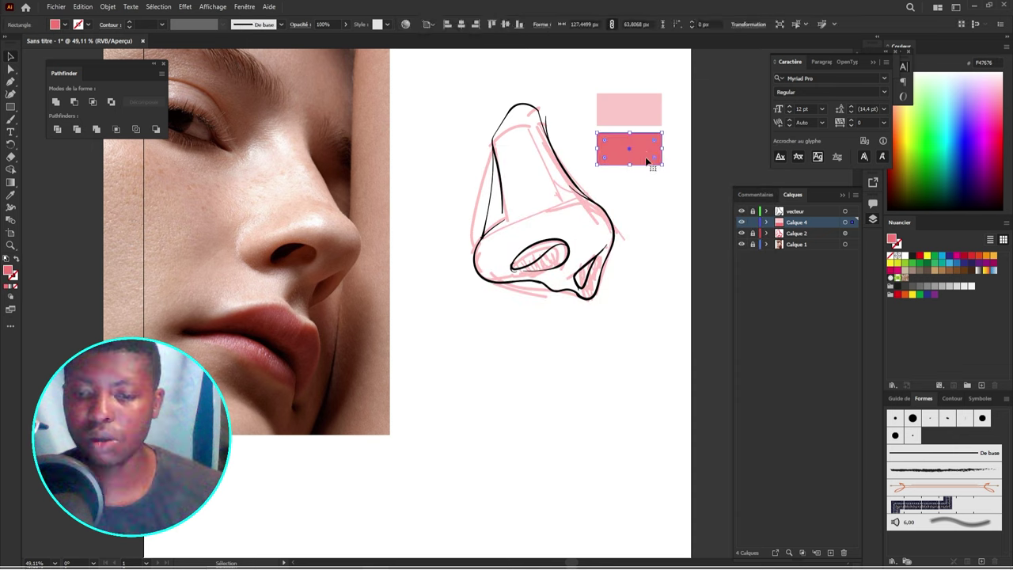
left_click(647, 169)
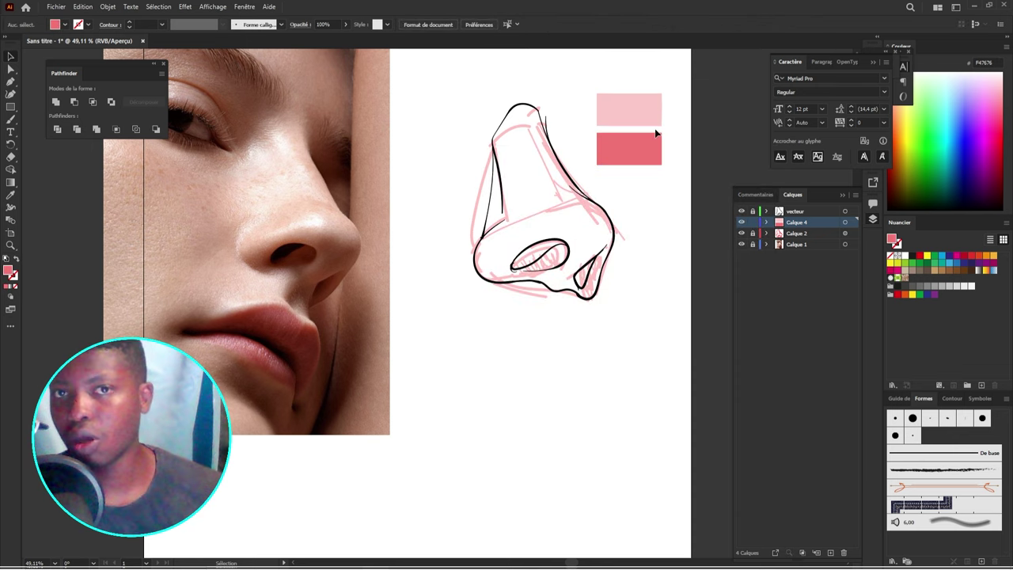
Copy the dark-pink swatch below as a third swatch filled red EA4242.
left_click(646, 148)
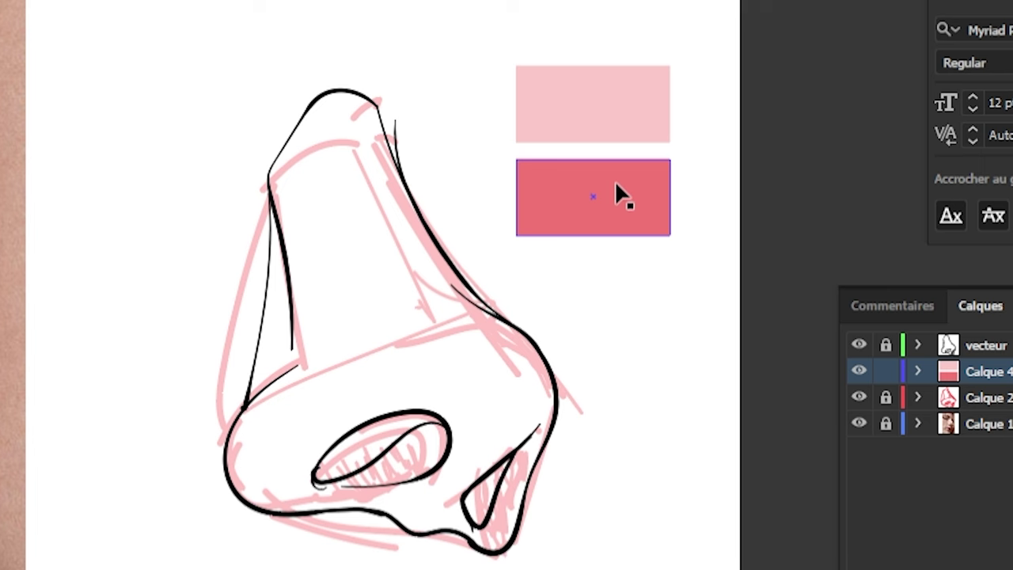
left_click(616, 126)
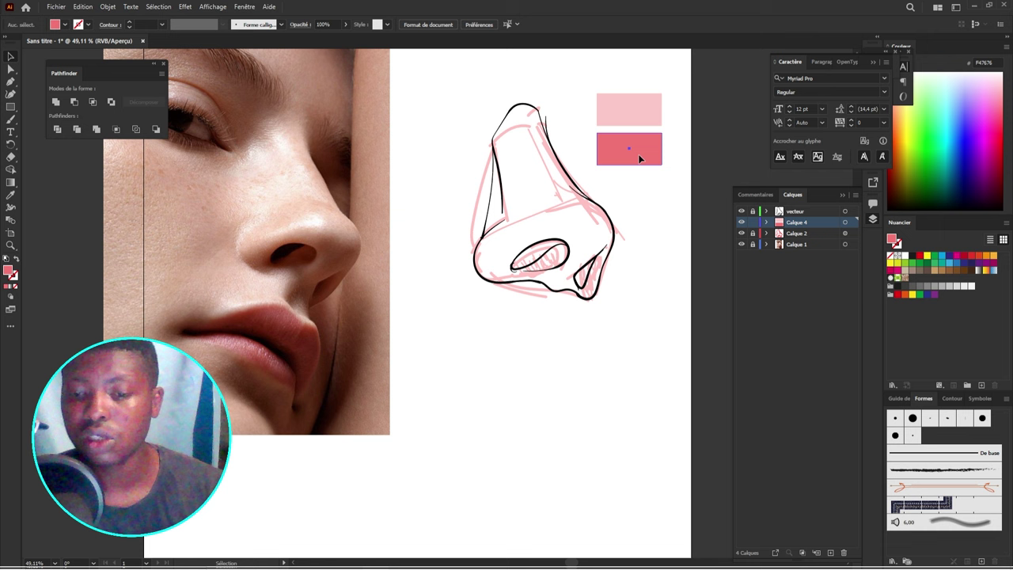
left_click(638, 158)
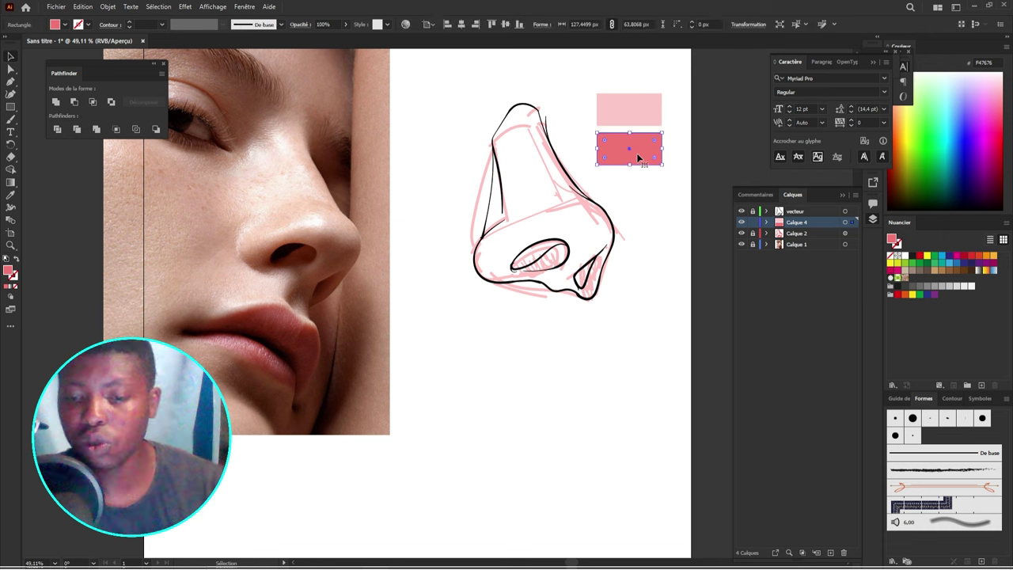
mouse_move(641, 171)
left_mouse_down()
mouse_move(642, 156)
mouse_move(643, 190)
left_mouse_up()
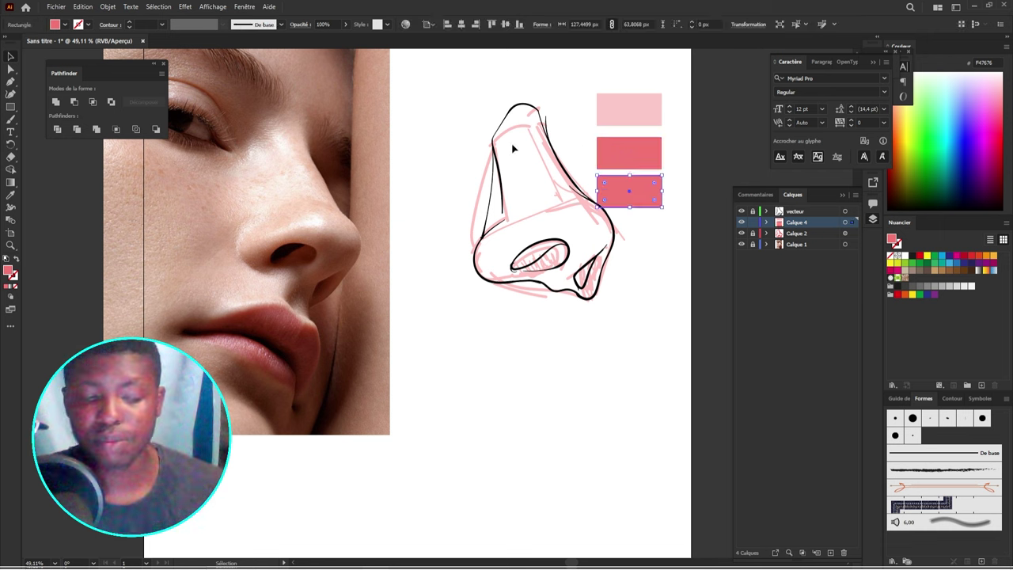
double_click(8, 270)
left_click_drag(582, 191, 593, 194)
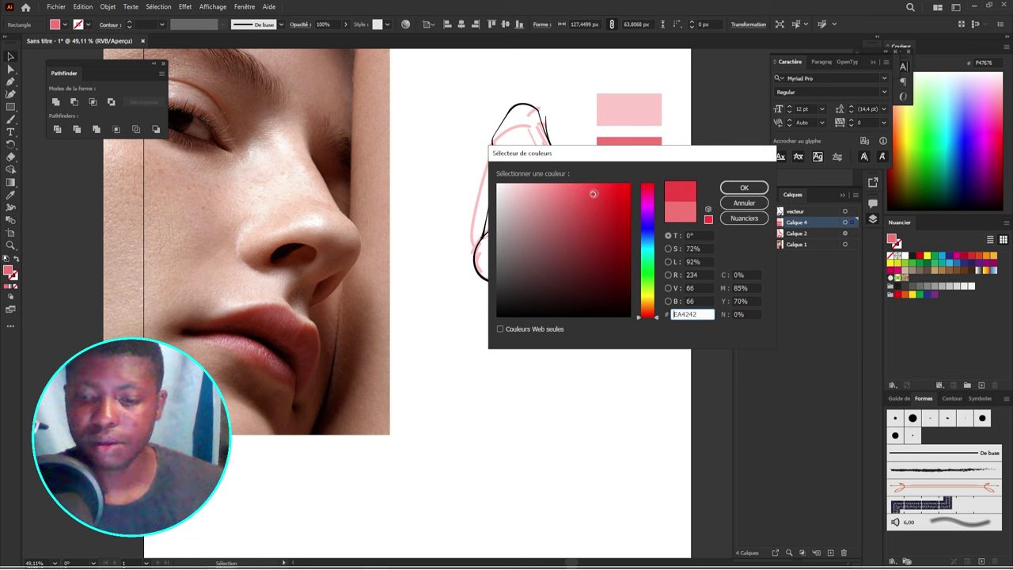
left_click(742, 188)
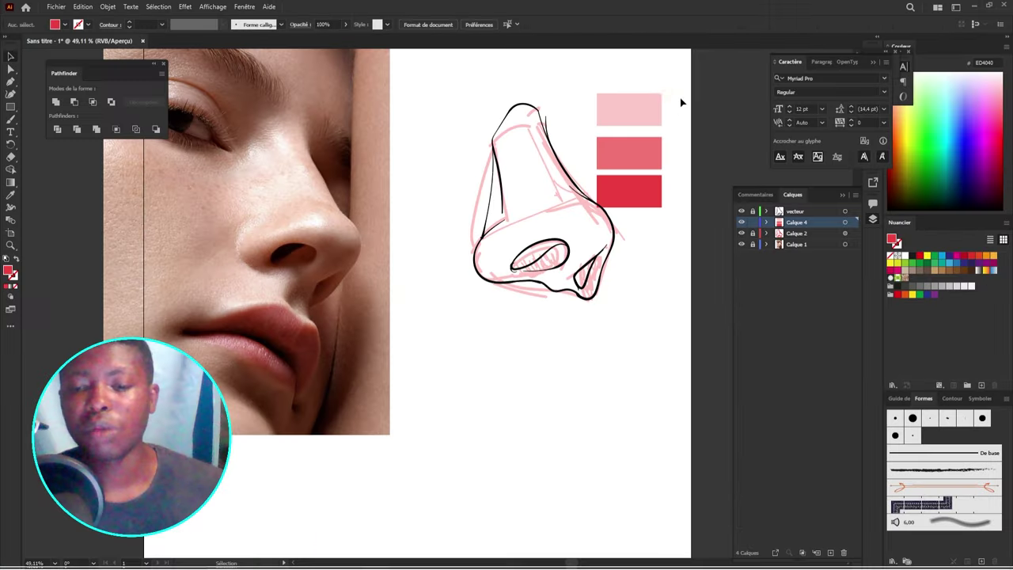
Add Calque 5 above Calque 4, draw a grey rectangle over the swatches and adjust its transparency.
left_click(811, 231)
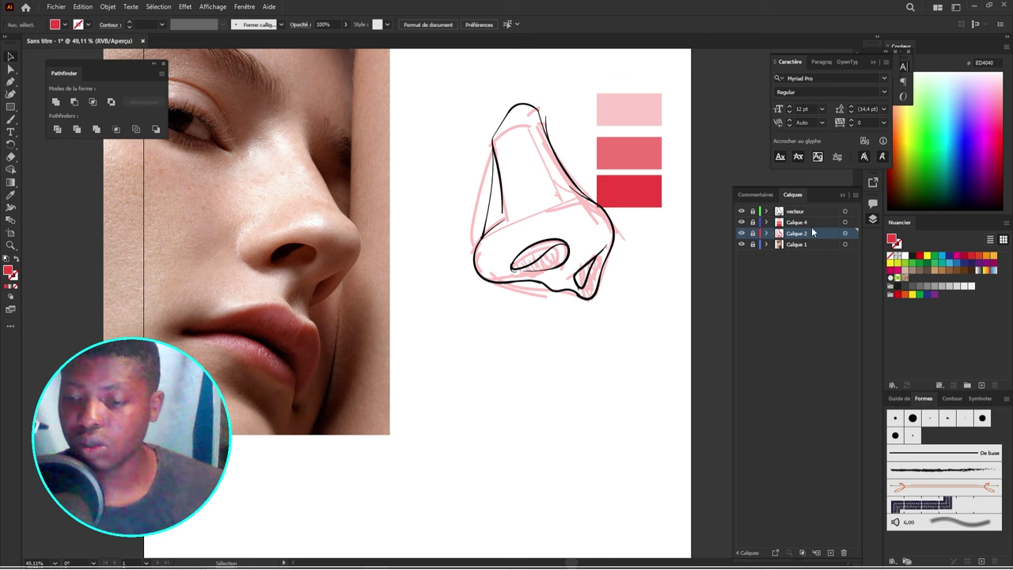
left_click(829, 552)
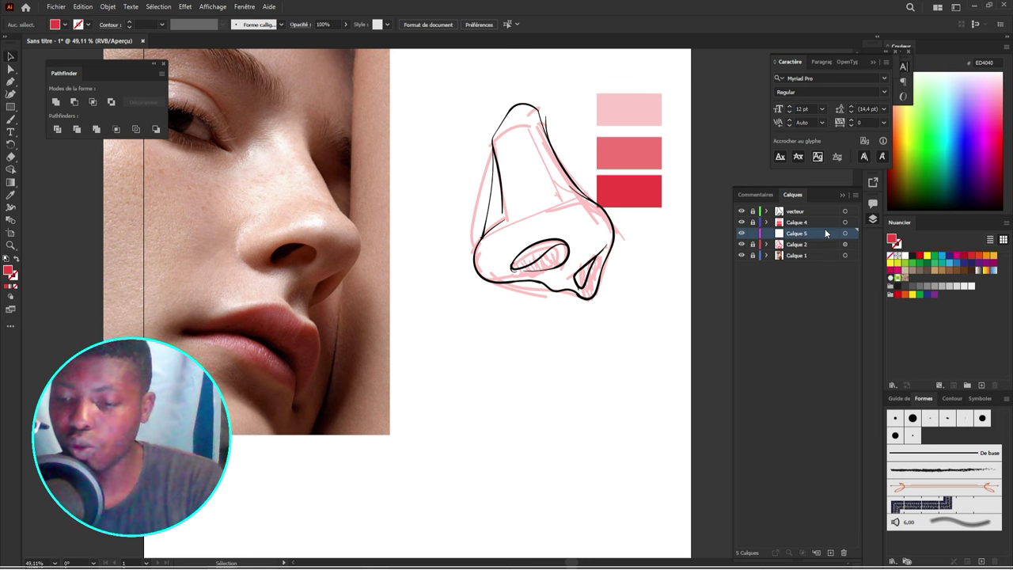
left_click_drag(827, 233, 828, 219)
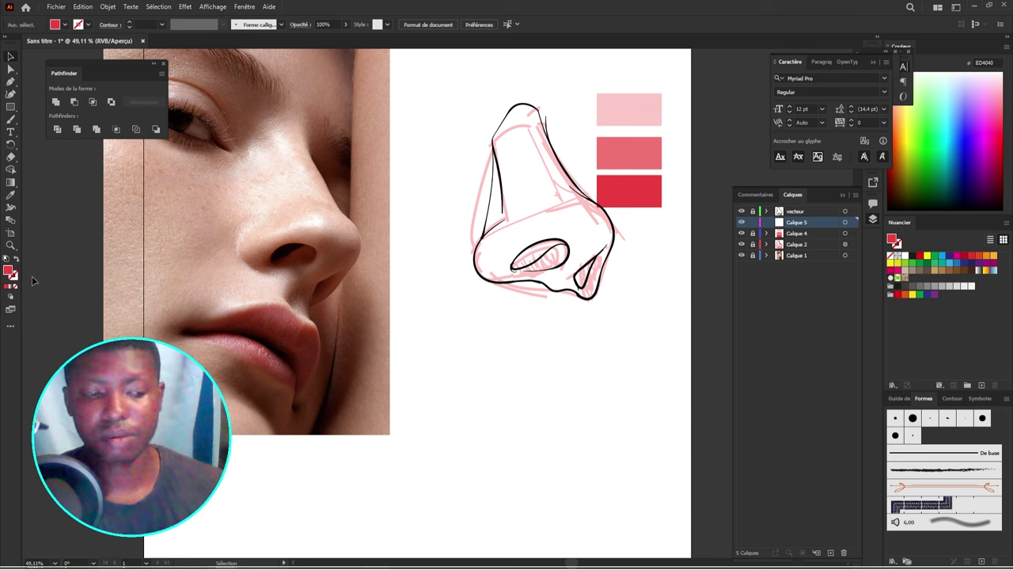
left_click(10, 107)
left_click_drag(575, 61, 689, 240)
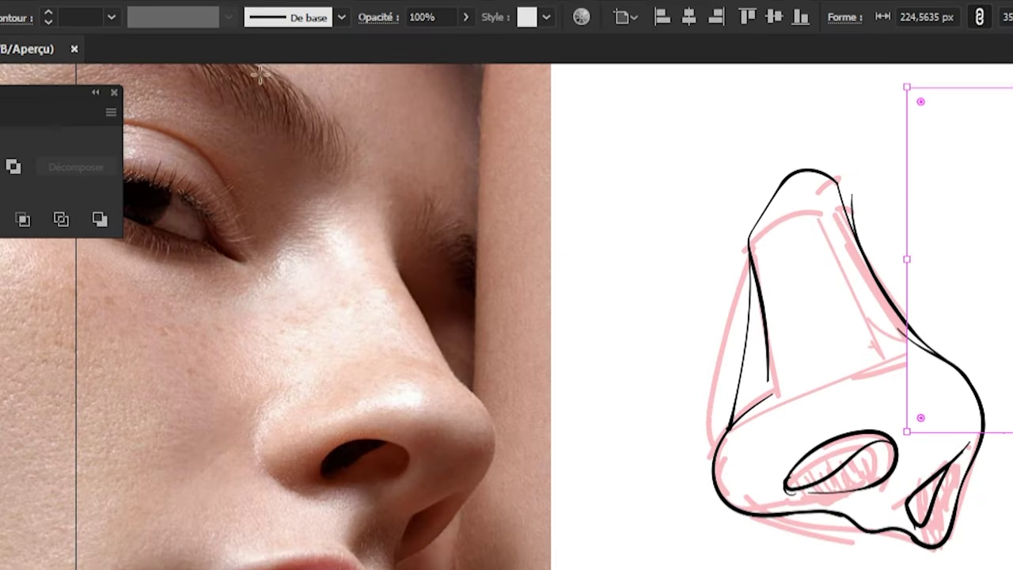
left_click(342, 18)
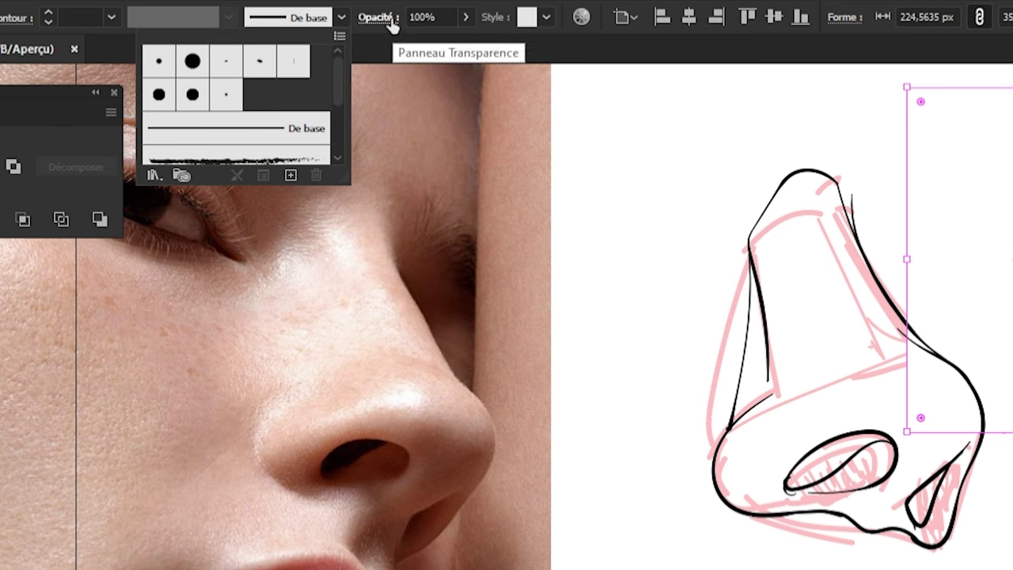
left_click(377, 16)
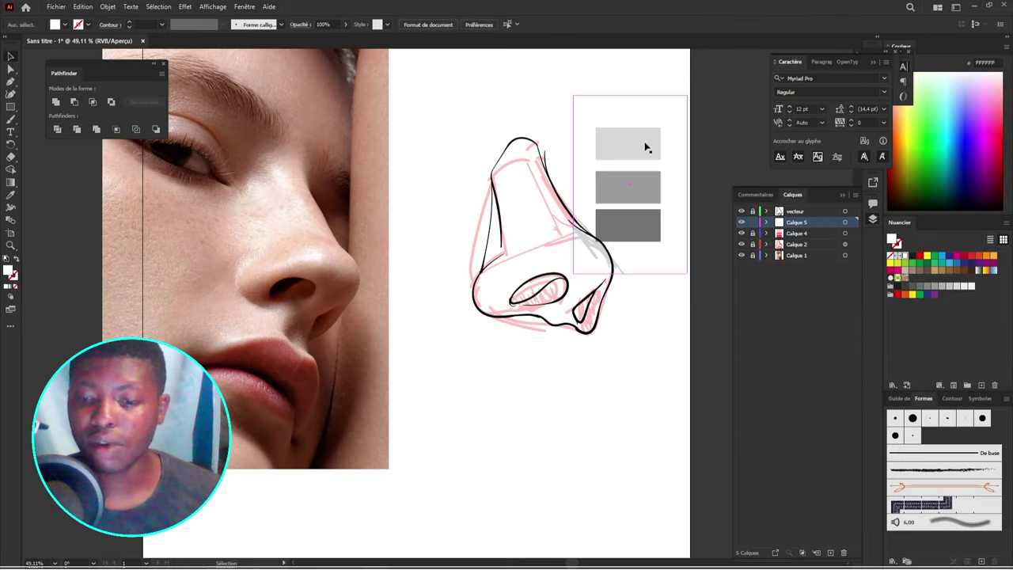
left_click(645, 148)
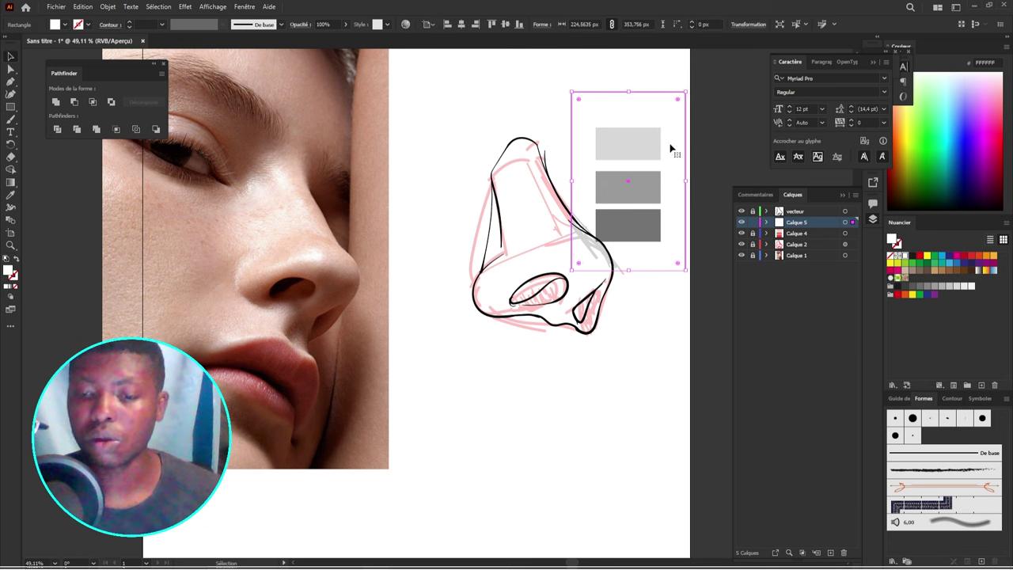
mouse_move(670, 148)
left_mouse_down()
mouse_move(635, 184)
mouse_move(666, 166)
left_mouse_up()
Delete the old swatch layers, add a new layer and set the fill to salmon-pink FFB9AE.
key("Delete")
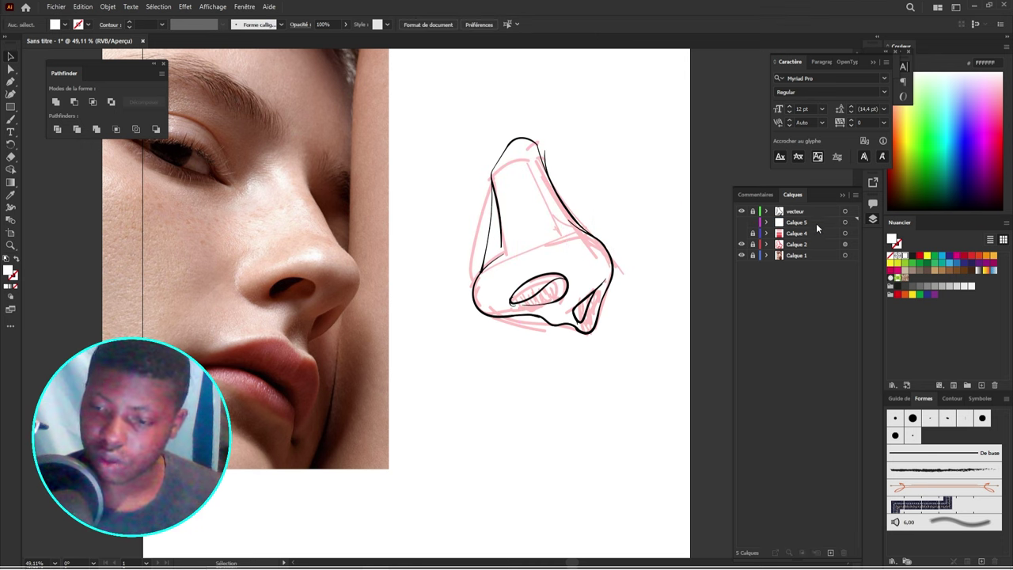
left_click(830, 553)
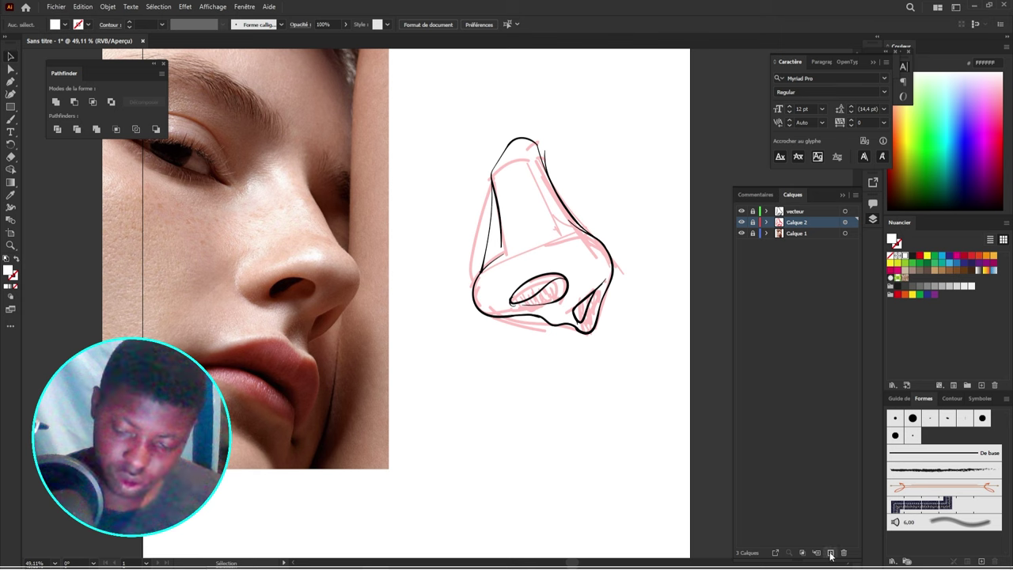
key("i")
double_click(10, 271)
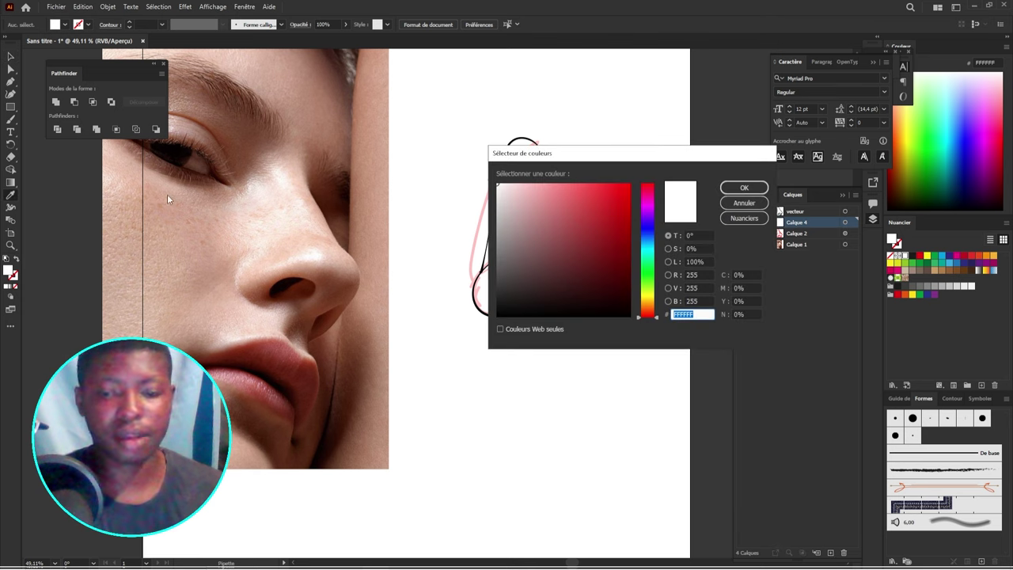
left_click_drag(593, 163, 683, 129)
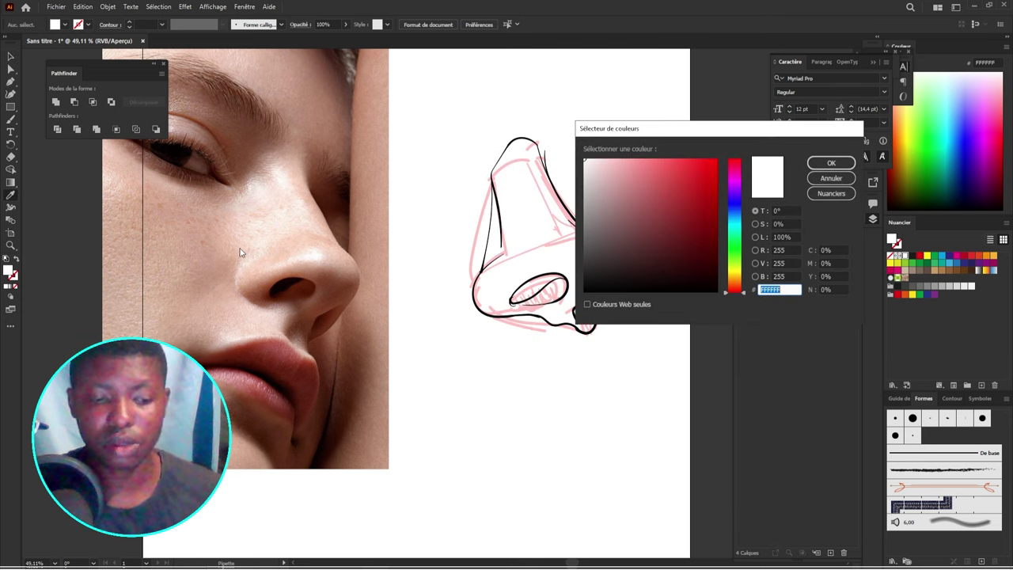
left_click_drag(742, 290, 742, 284)
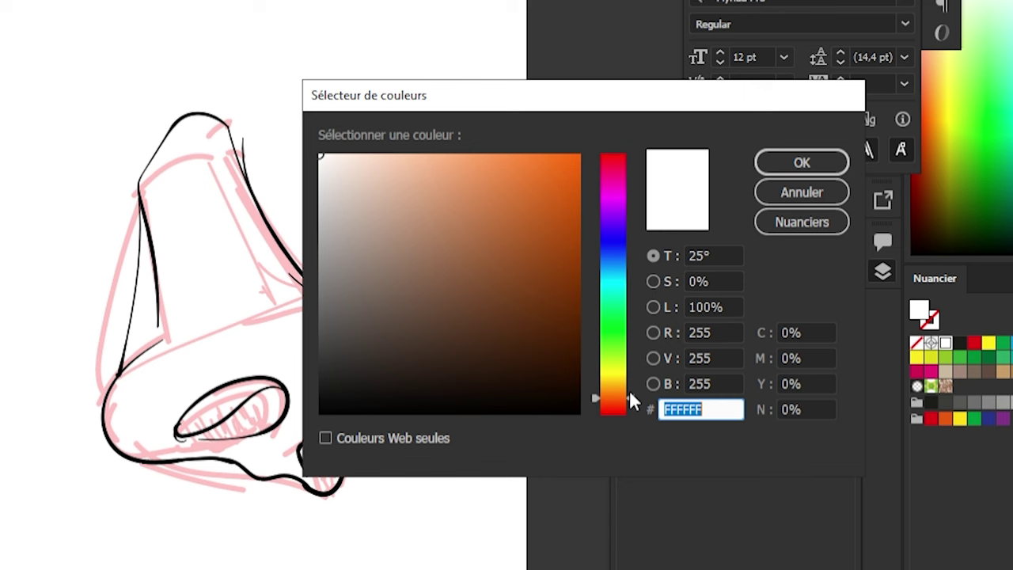
left_click_drag(630, 396, 634, 409)
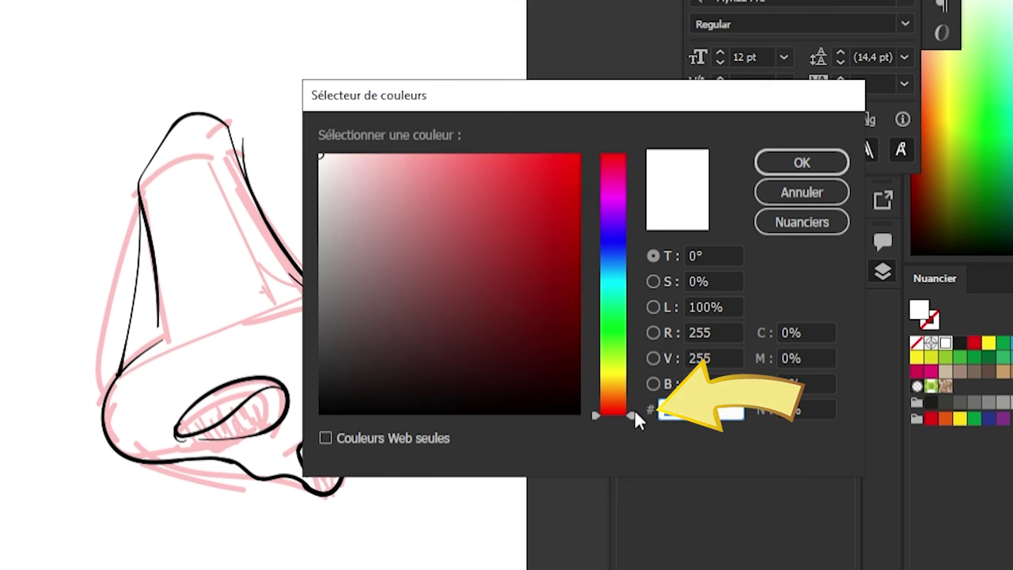
left_click_drag(635, 412, 634, 406)
left_click_drag(398, 158, 400, 154)
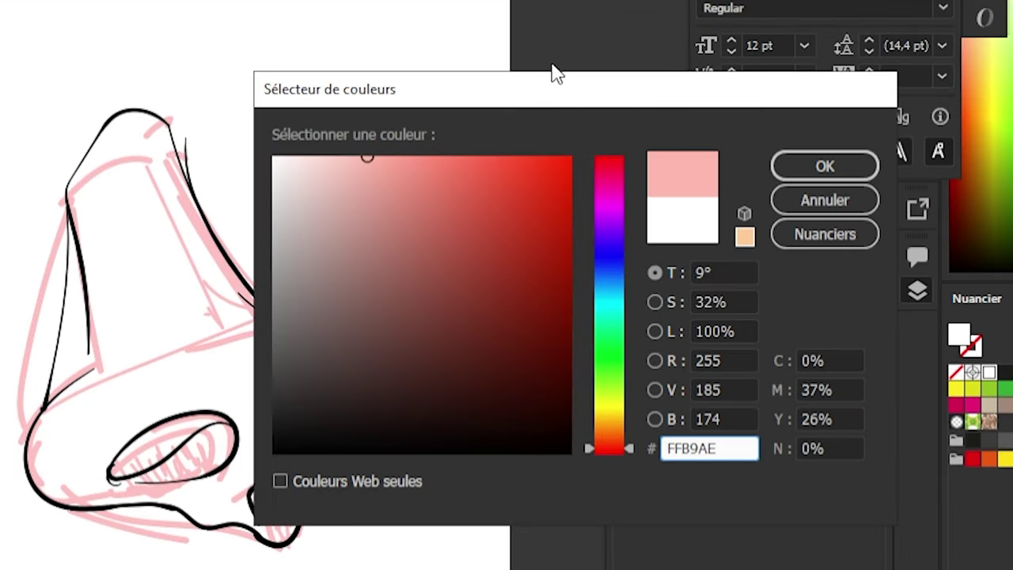
left_click(824, 166)
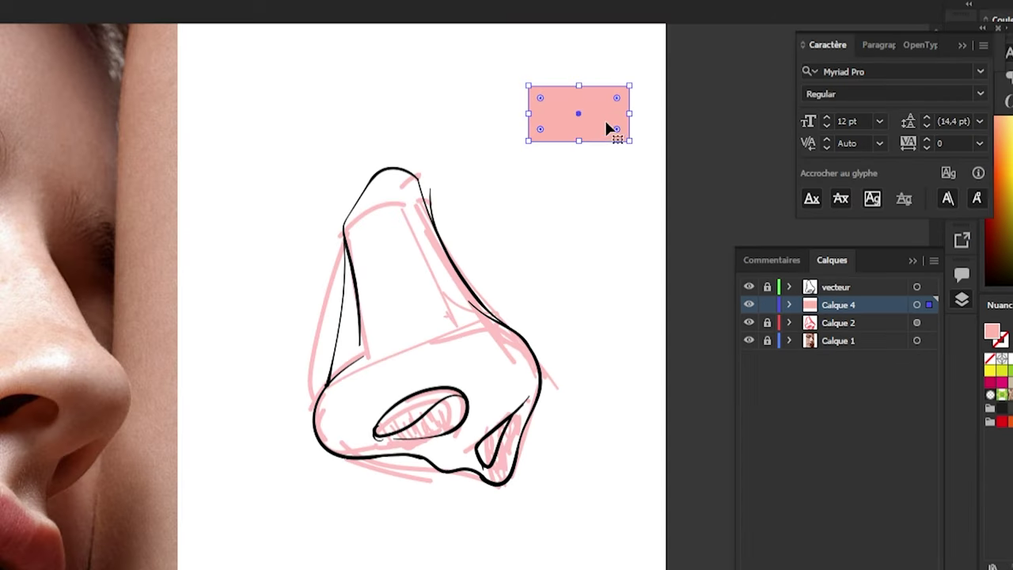
Copy the FFB9AE rectangle downward into an evenly spaced column of four.
left_click_drag(604, 133, 599, 319)
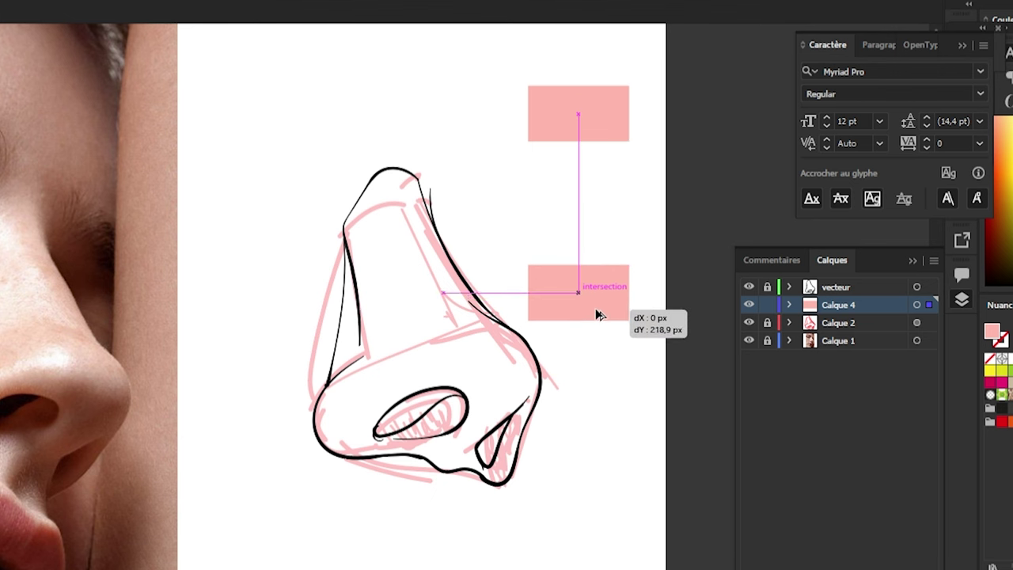
mouse_move(599, 320)
left_mouse_down()
mouse_move(607, 274)
mouse_move(606, 343)
left_mouse_up()
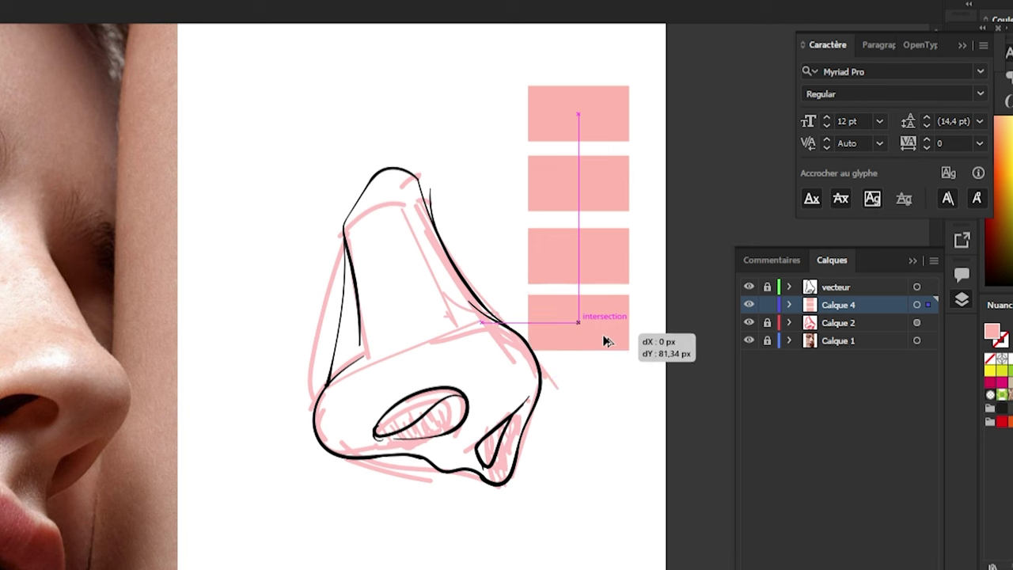
left_click(668, 123)
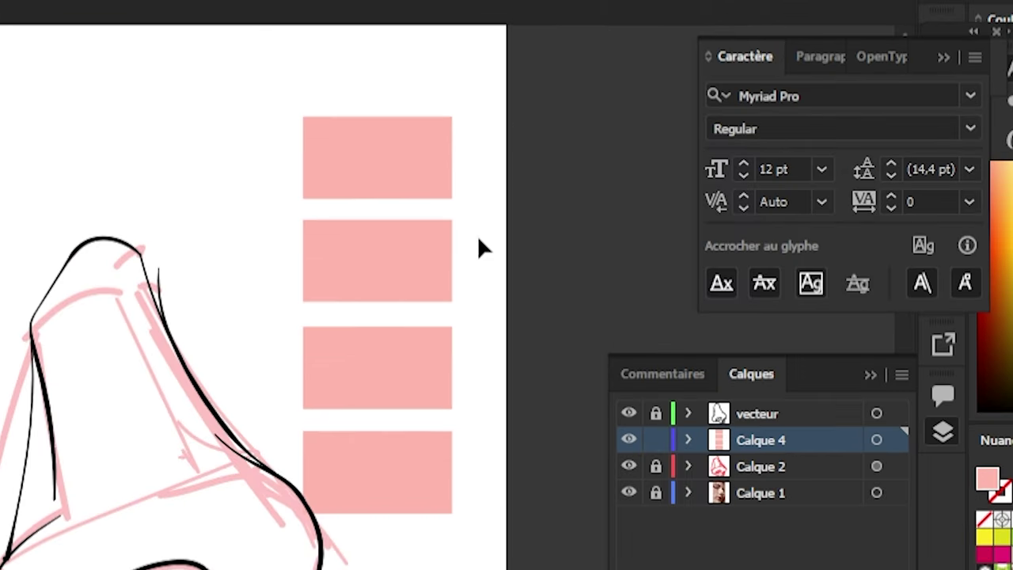
Lock Calque 4, add a new layer and trace a closed pink-filled outline of the nose.
left_click(408, 174)
left_click(655, 439)
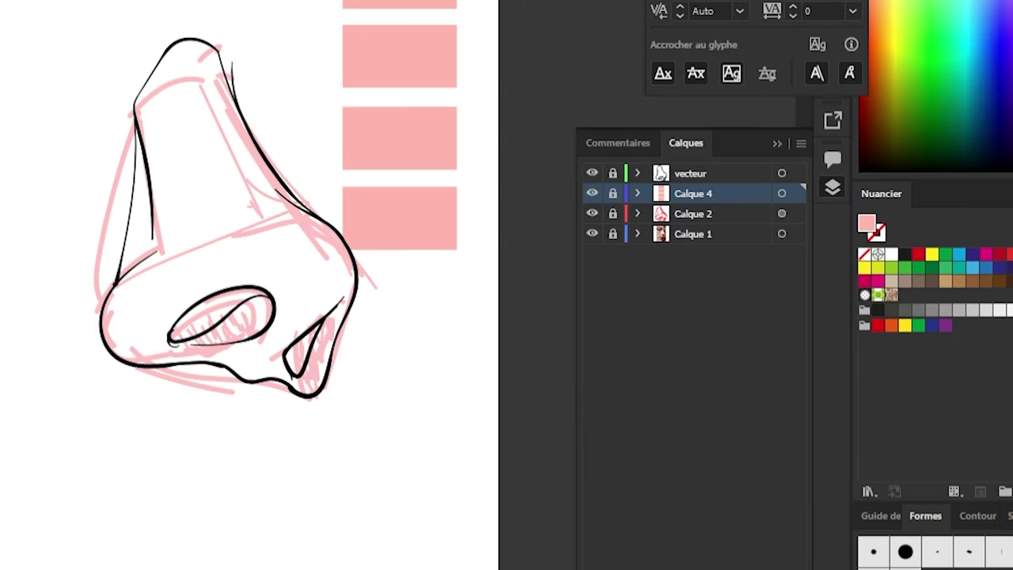
key("ctrl+l")
left_click_drag(458, 41, 627, 291)
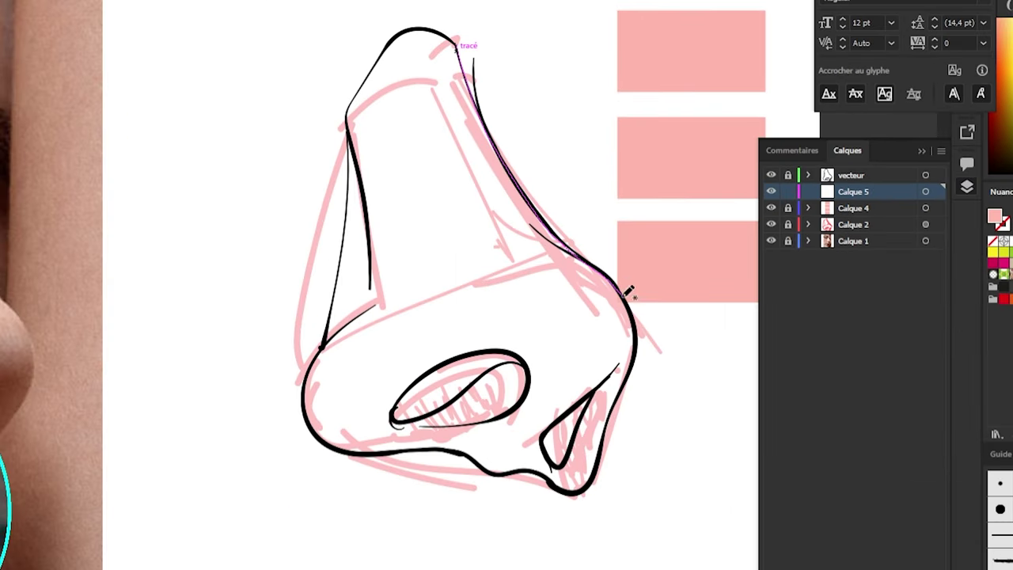
left_click_drag(400, 446, 323, 348)
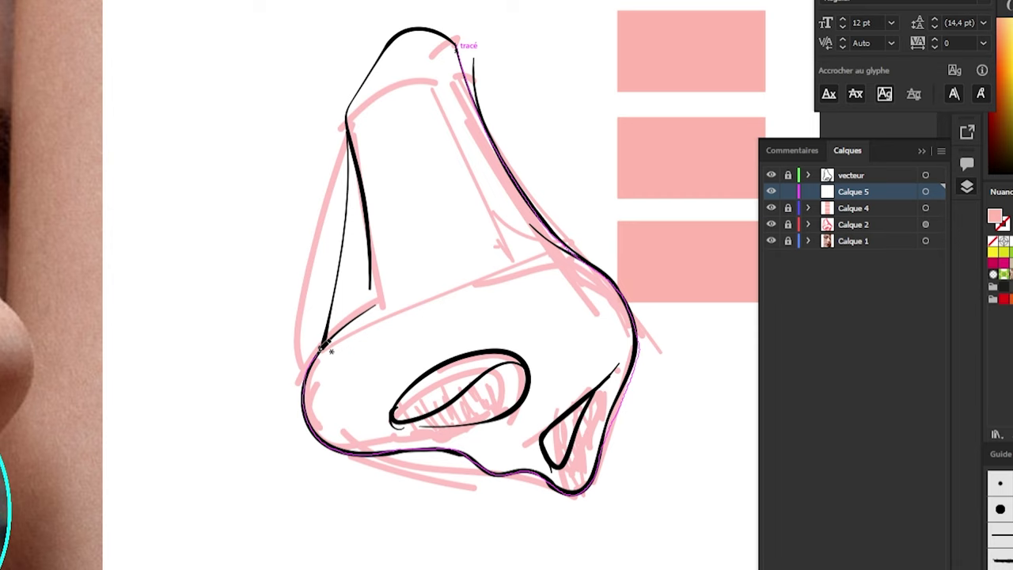
left_click_drag(368, 81, 457, 41)
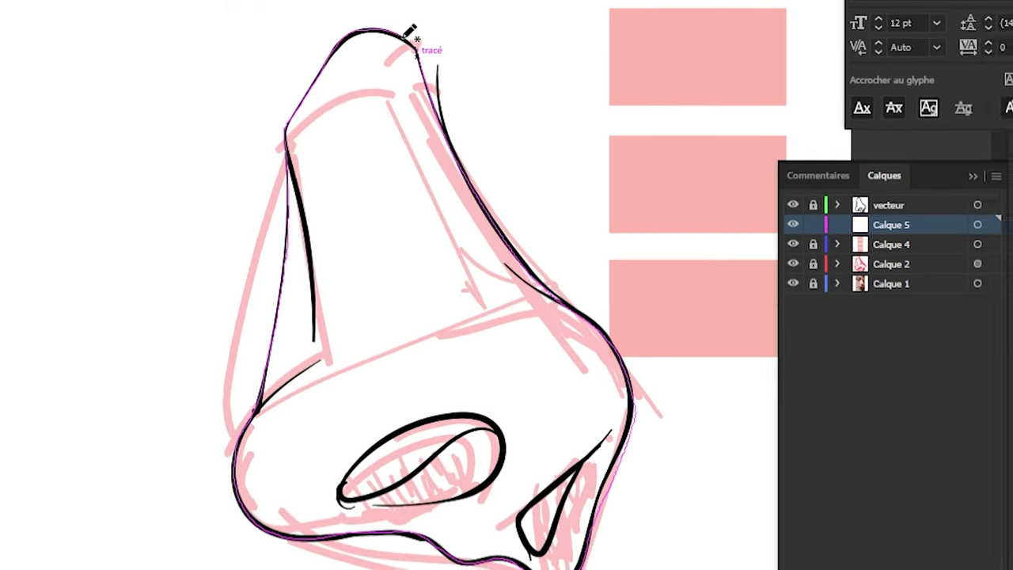
Frame the nose, hide the swatch layer and target the nose fill layer Calque 5.
scroll(629, 206, "down", 3)
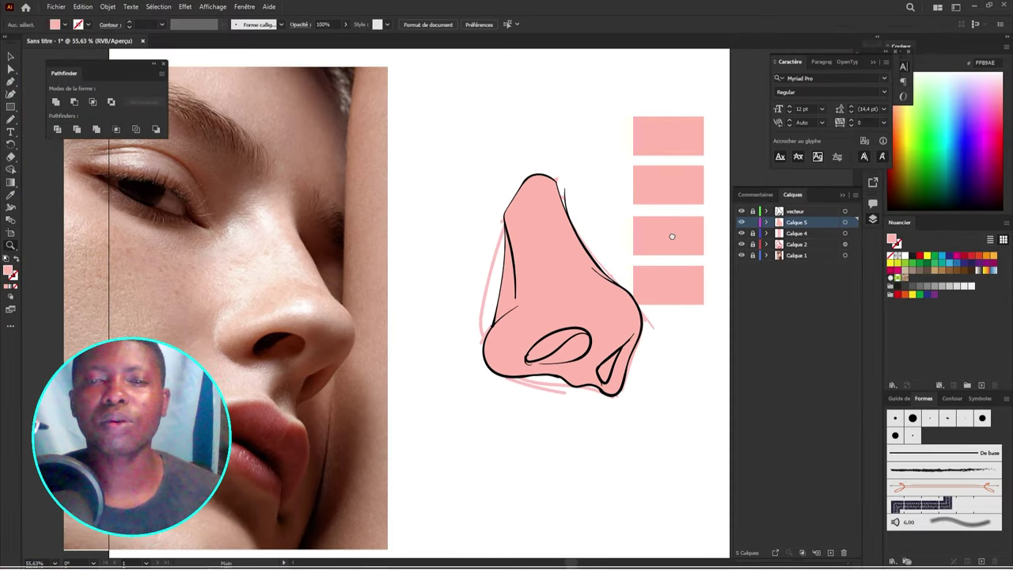
left_click_drag(672, 235, 656, 198)
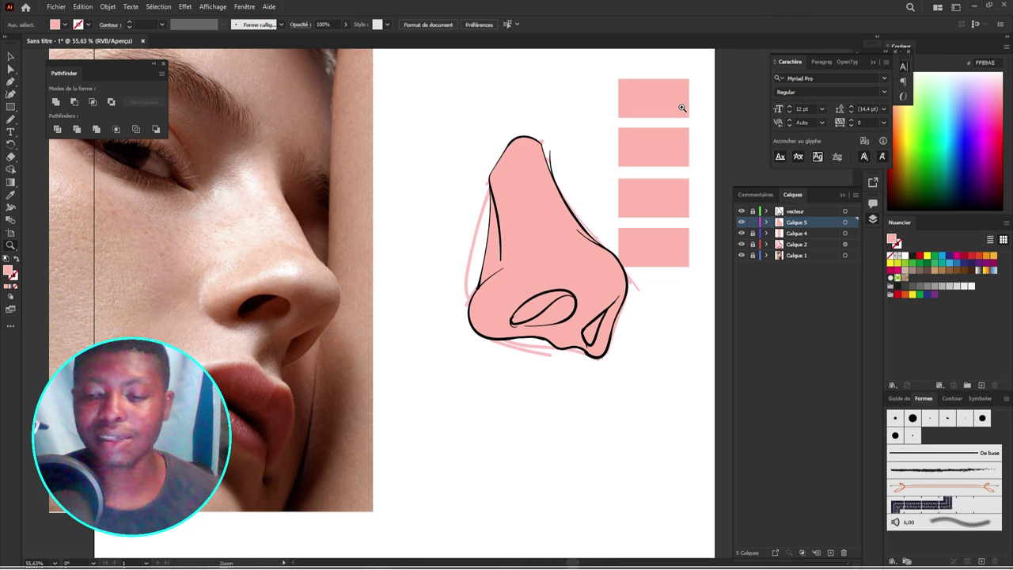
left_click_drag(682, 108, 700, 55)
left_click(741, 232)
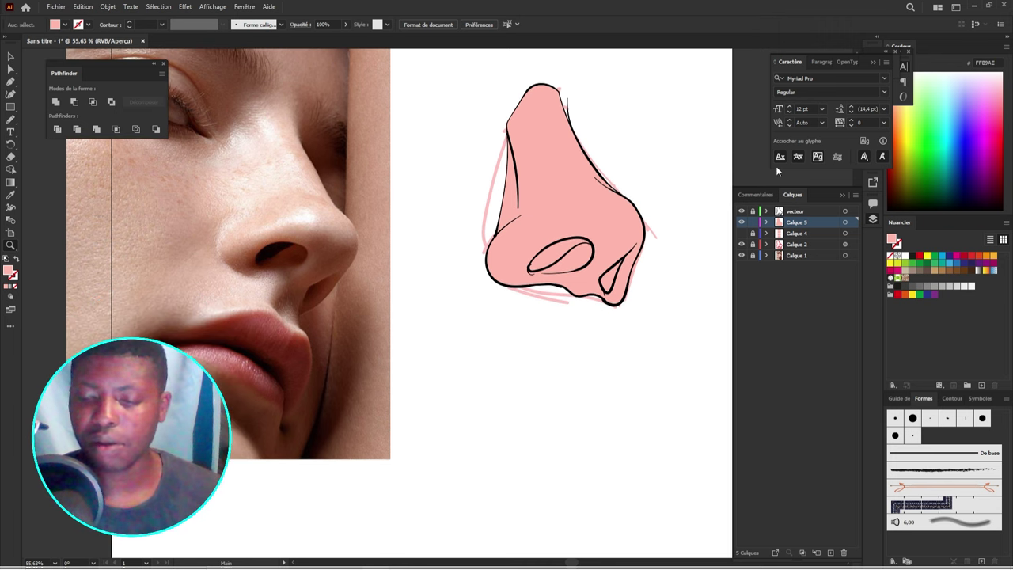
left_click(846, 223)
scroll(678, 153, "up", 5)
scroll(471, 299, "down", 3)
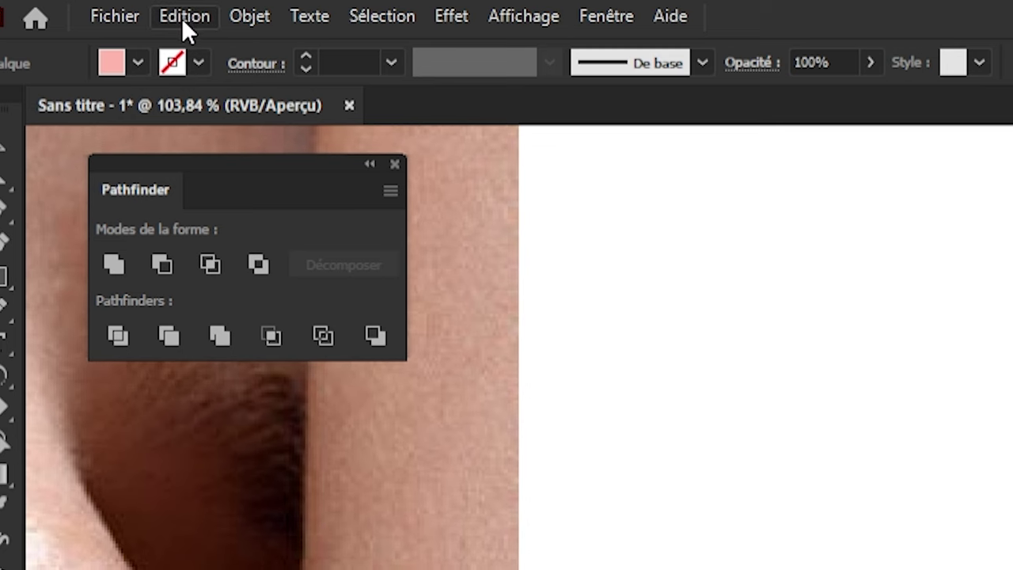
Recolour the nose fill in Recolor Artwork, shifting the hue peachier and saturation to about 27%.
left_click(184, 18)
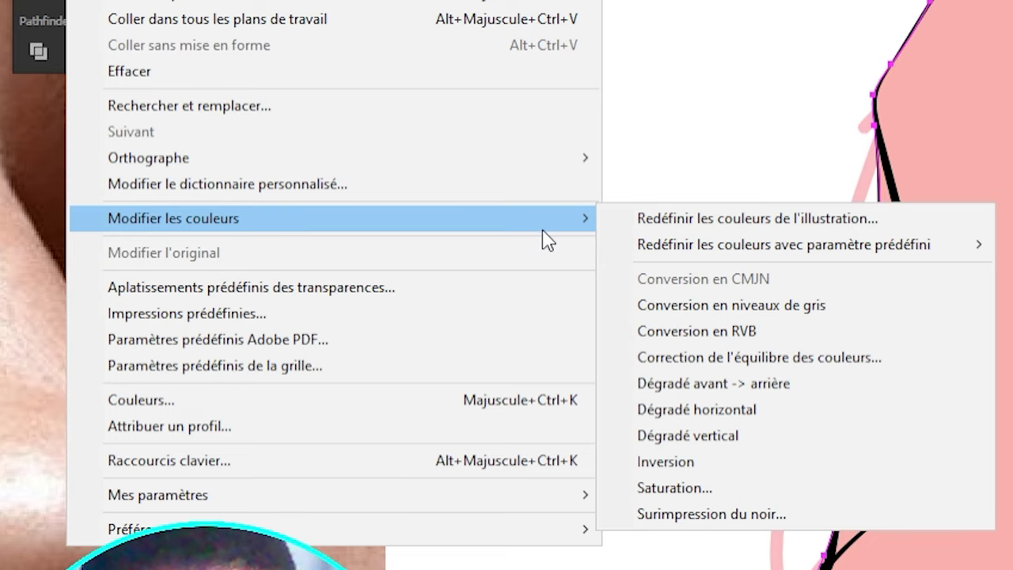
mouse_move(356, 171)
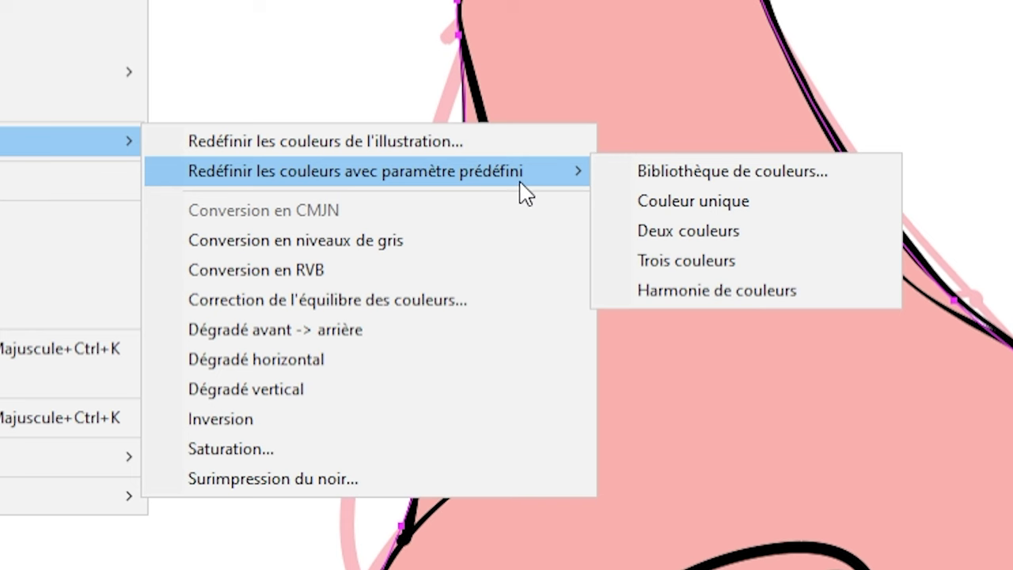
left_click(811, 296)
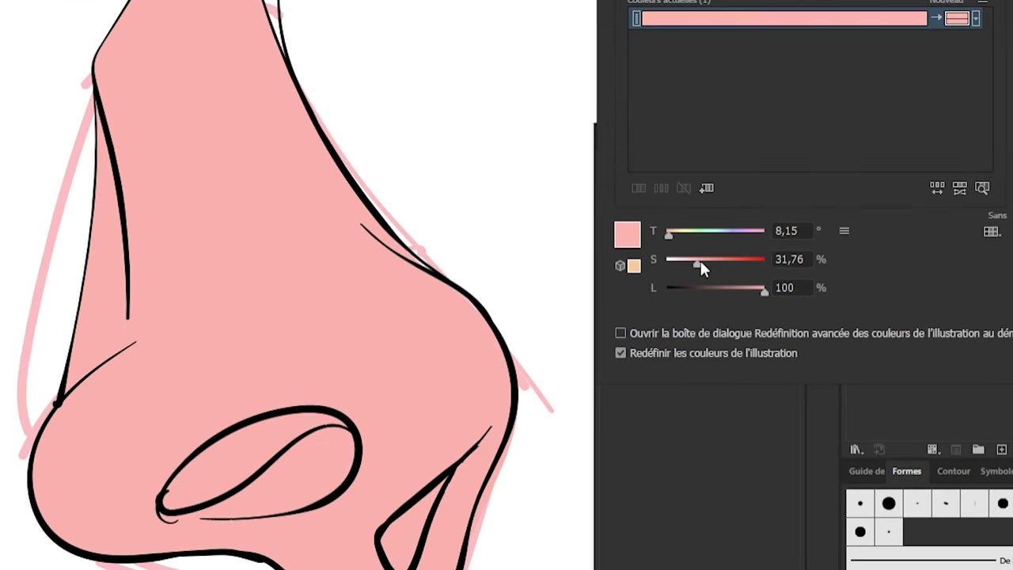
left_click_drag(696, 264, 691, 264)
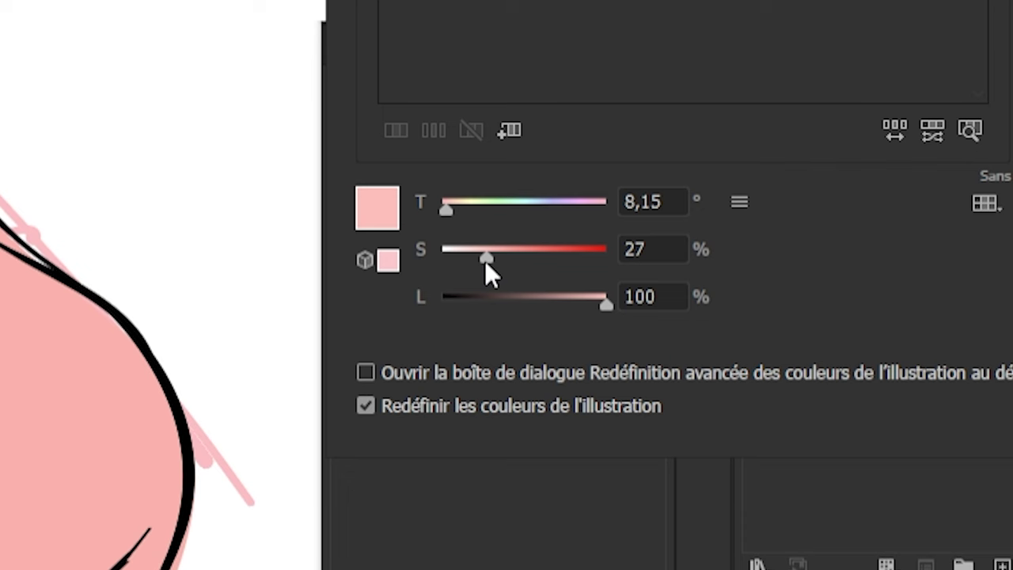
left_click_drag(486, 263, 481, 264)
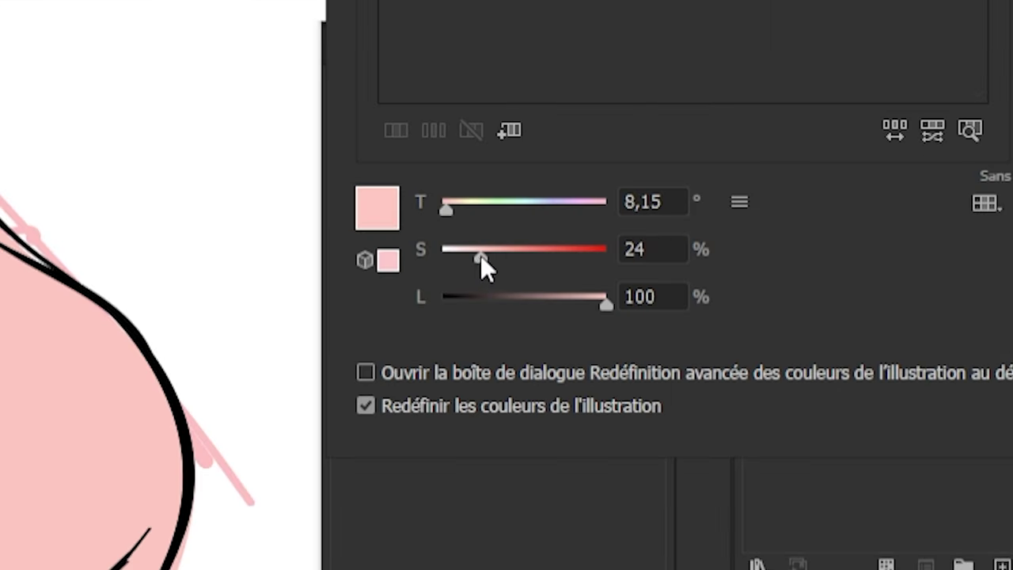
left_click_drag(792, 270, 793, 272)
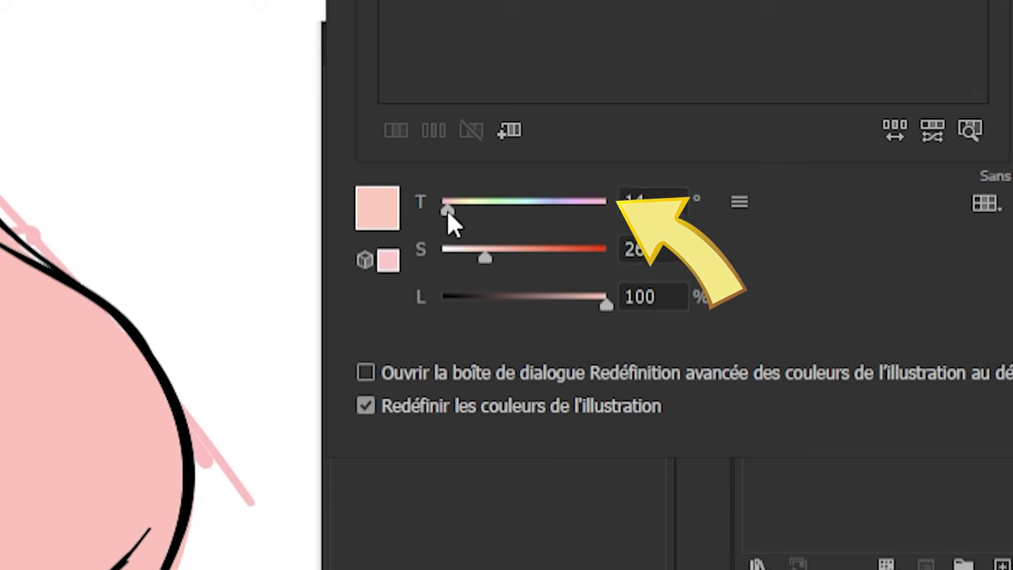
left_click_drag(447, 210, 452, 209)
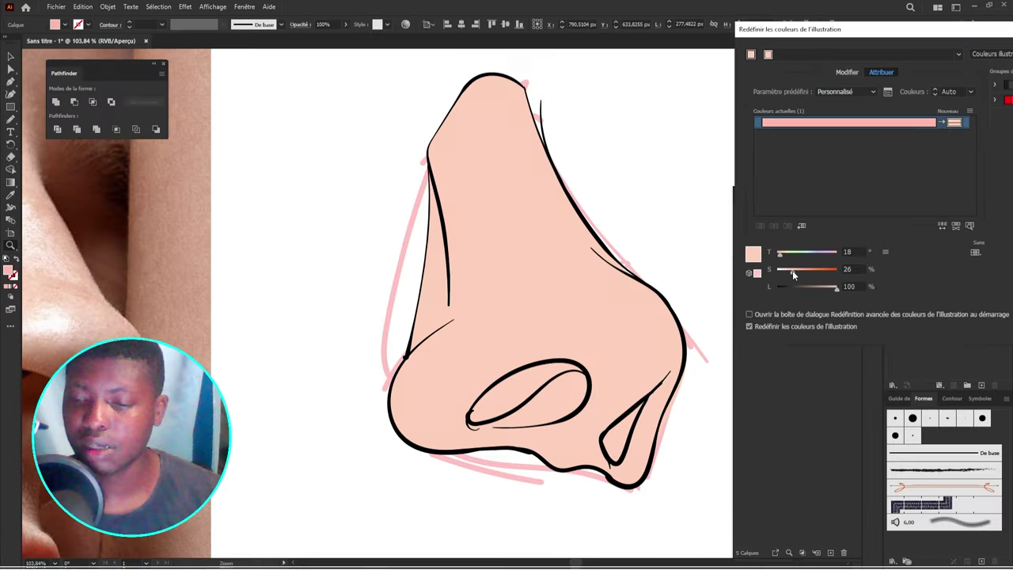
left_click(793, 271)
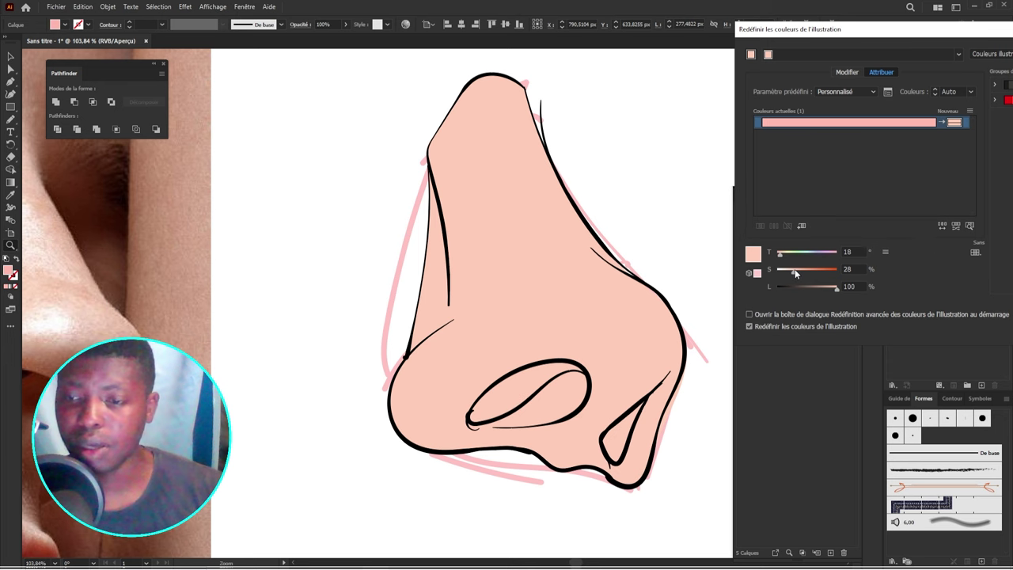
left_click_drag(796, 272, 797, 273)
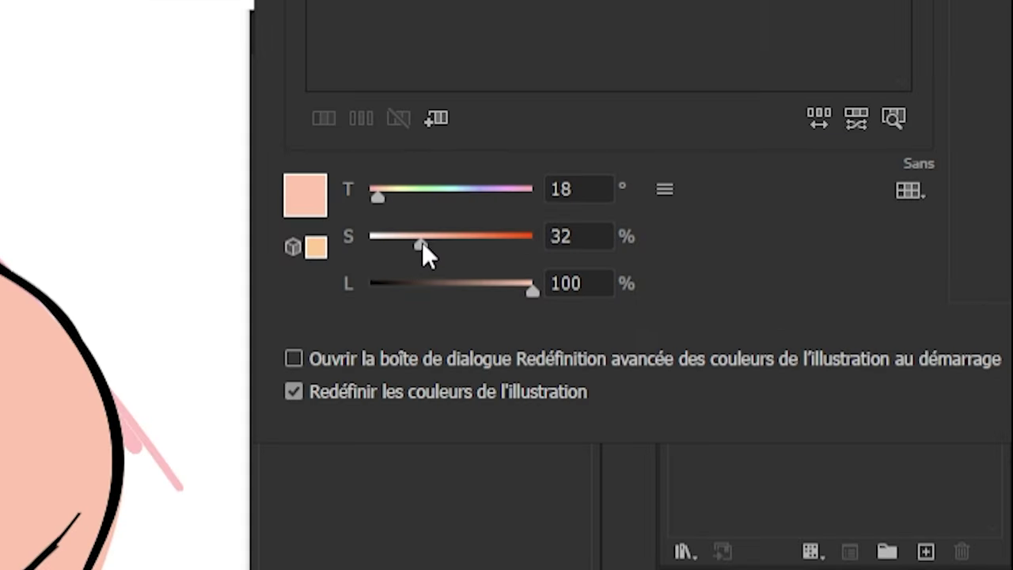
left_click_drag(421, 241, 793, 274)
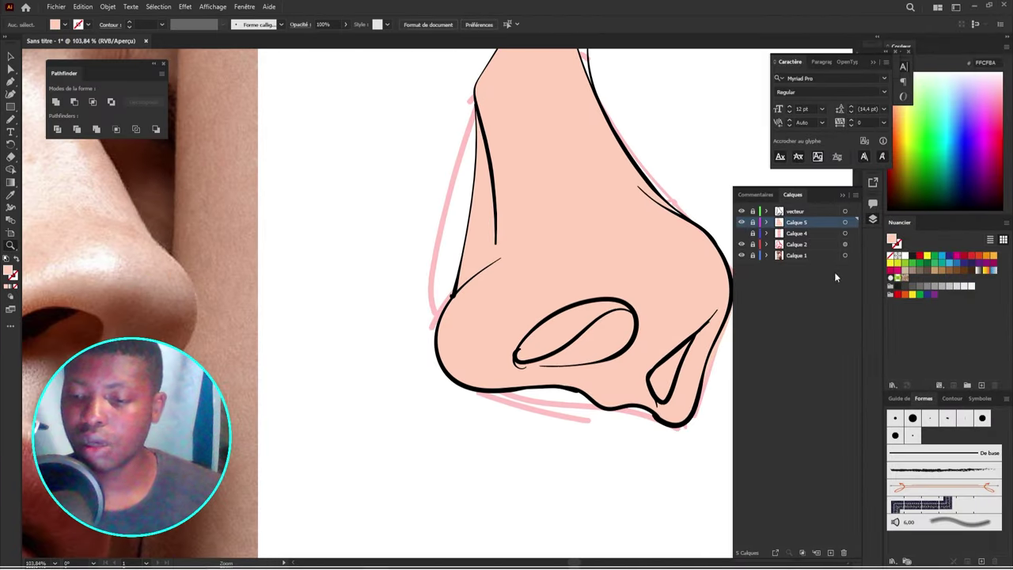
Fill all four swatch rectangles with the nose's skin colour using the eyedropper.
left_click(823, 232)
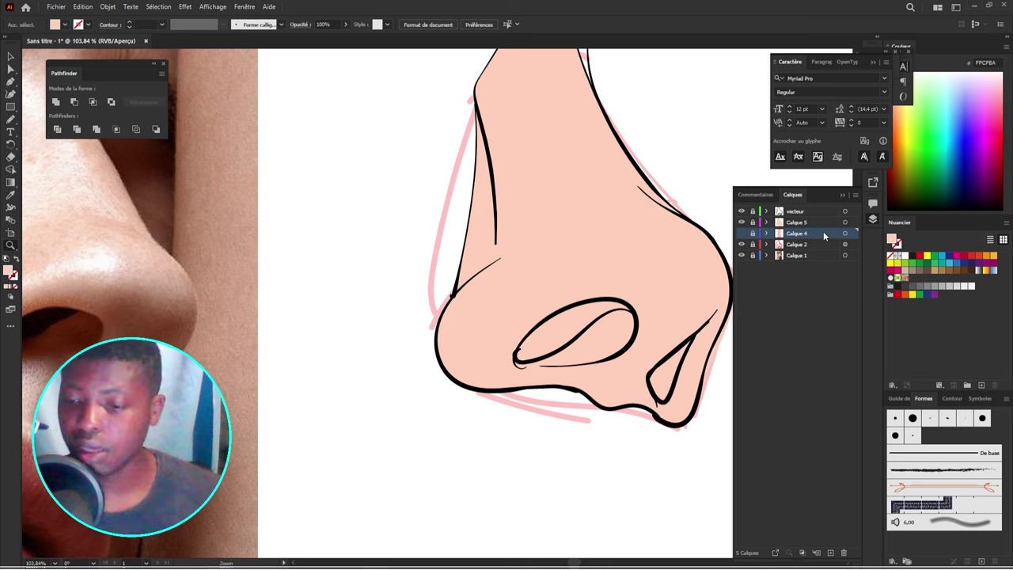
scroll(656, 294, "right", 5)
scroll(670, 310, "up", 4)
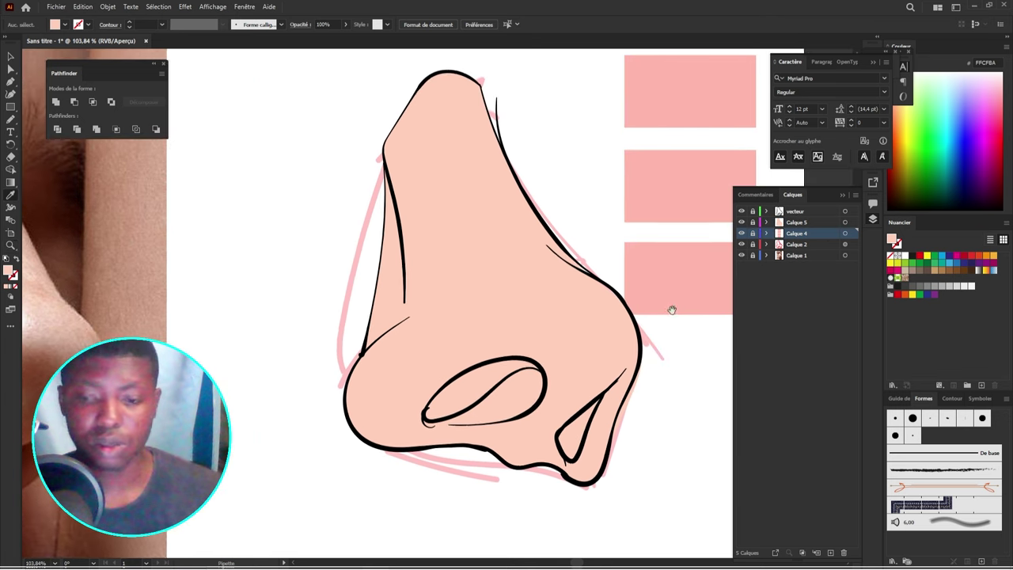
key("i")
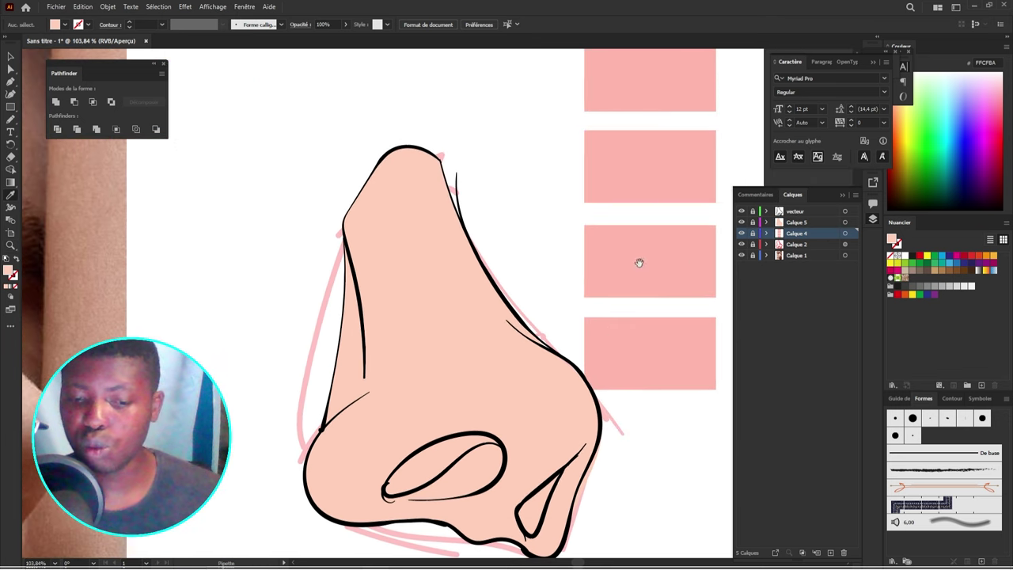
left_click_drag(645, 367, 691, 320)
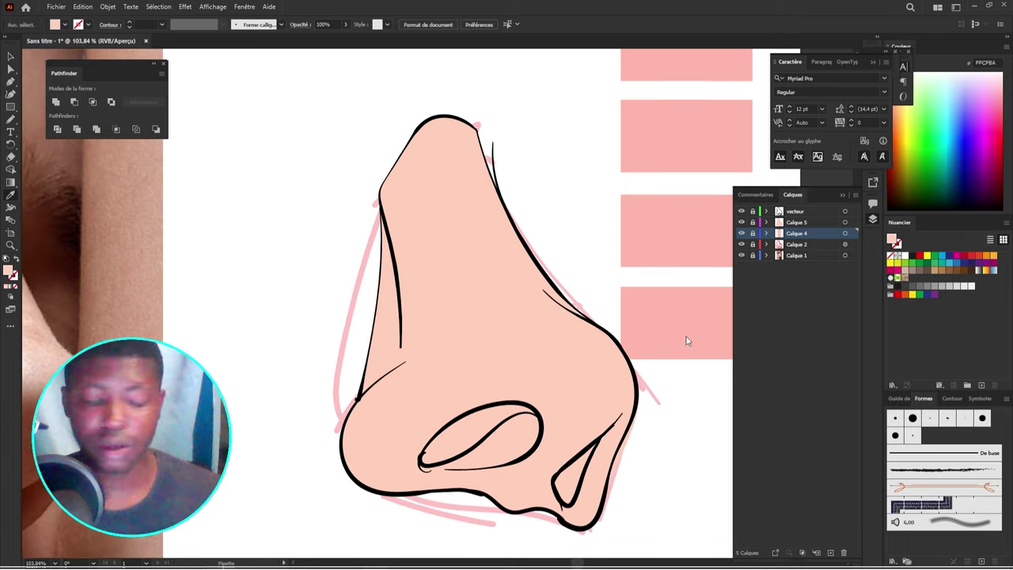
left_click(844, 235)
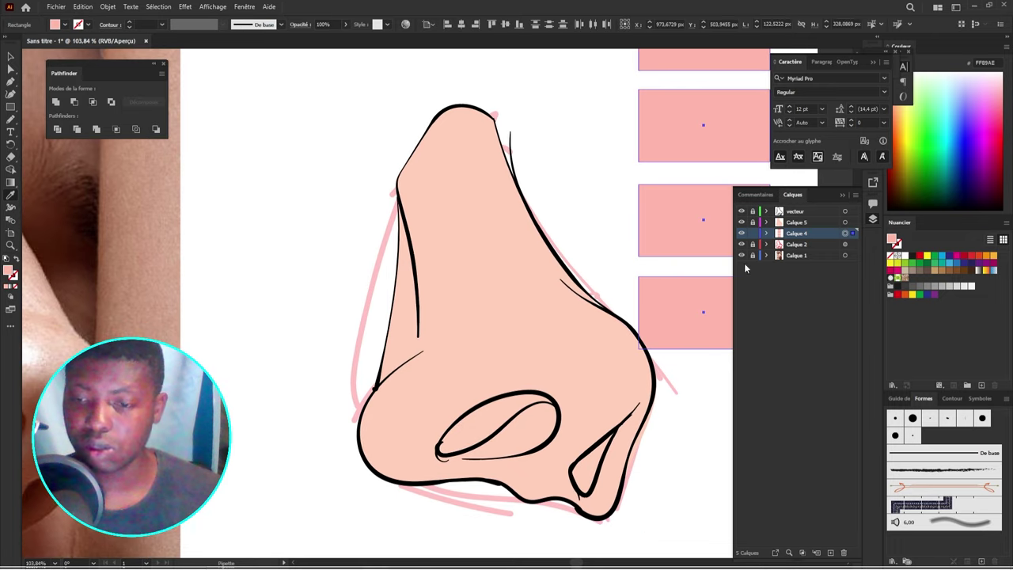
left_click(602, 340)
Darken the second swatch's fill to F9B9A2.
scroll(601, 341, "down", 3)
key("v")
left_click(679, 209)
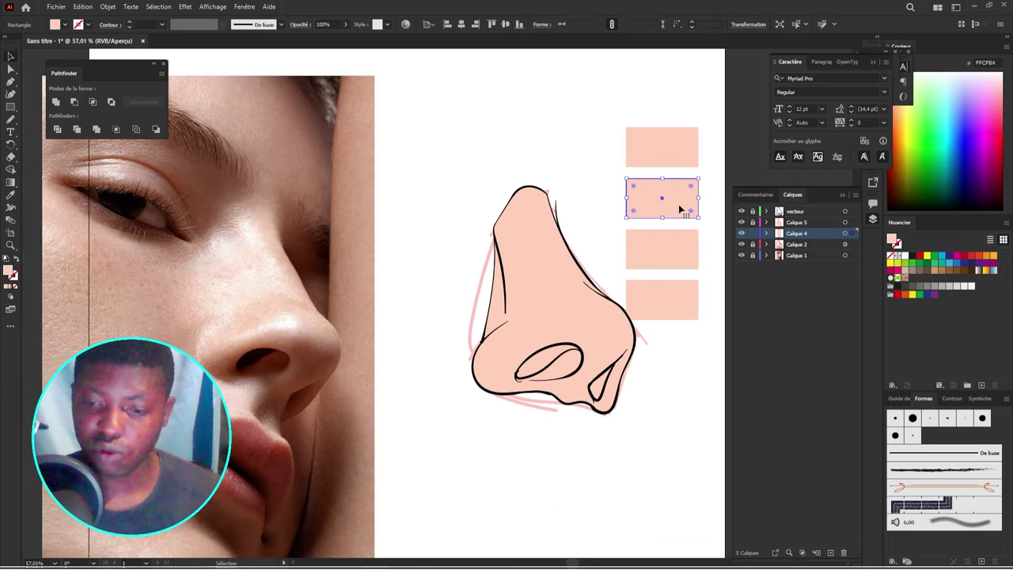
double_click(892, 238)
left_click_drag(632, 129, 718, 136)
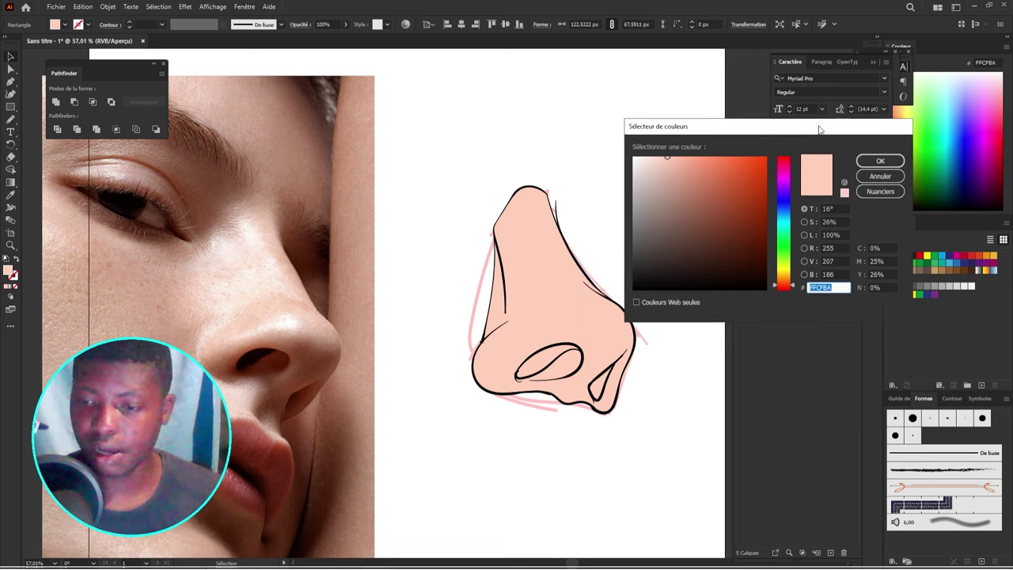
left_click(712, 170)
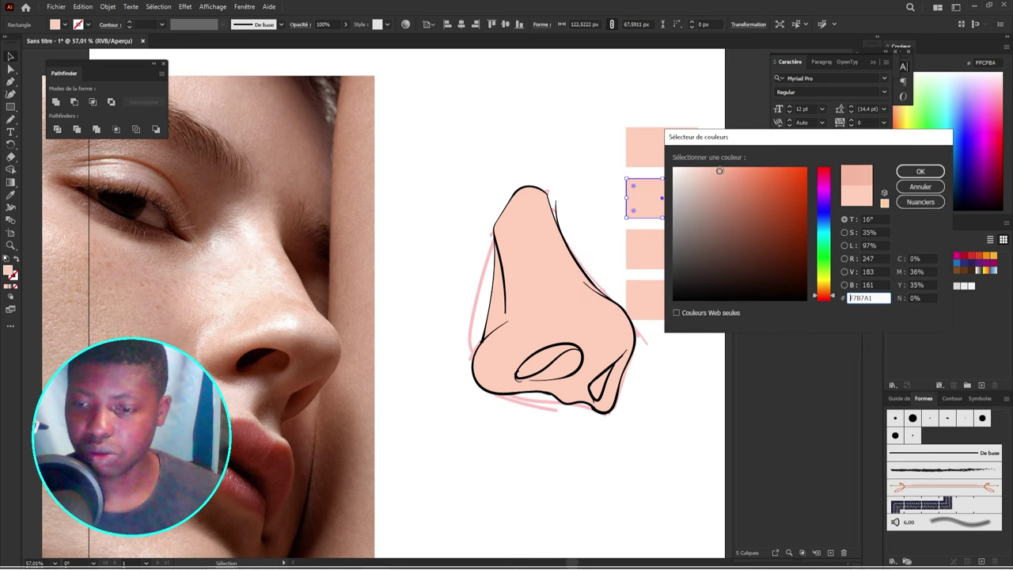
left_click(719, 169)
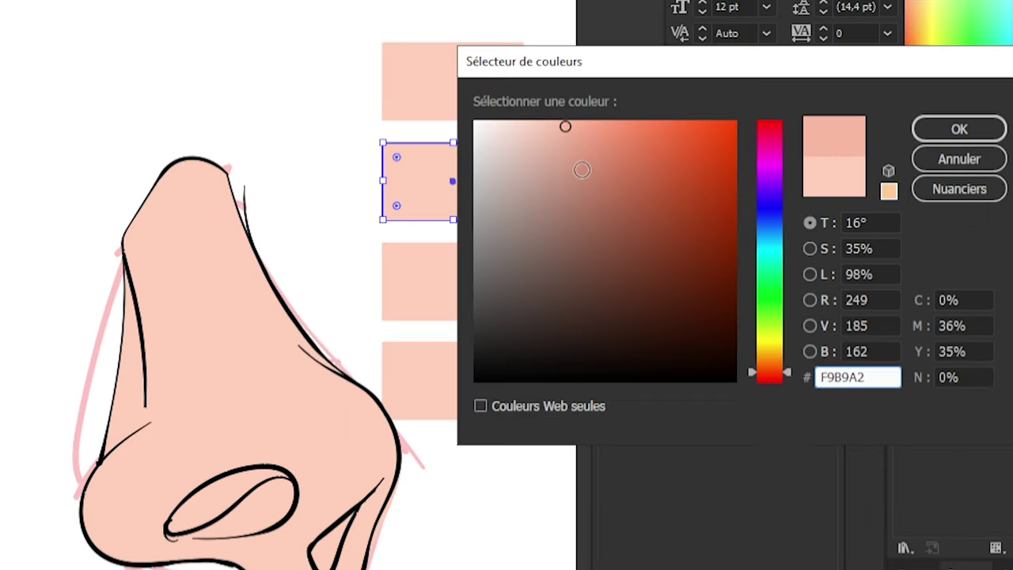
left_click(954, 130)
Sample the second swatch's colour onto the third and darken it to E29F8A.
left_click(481, 276)
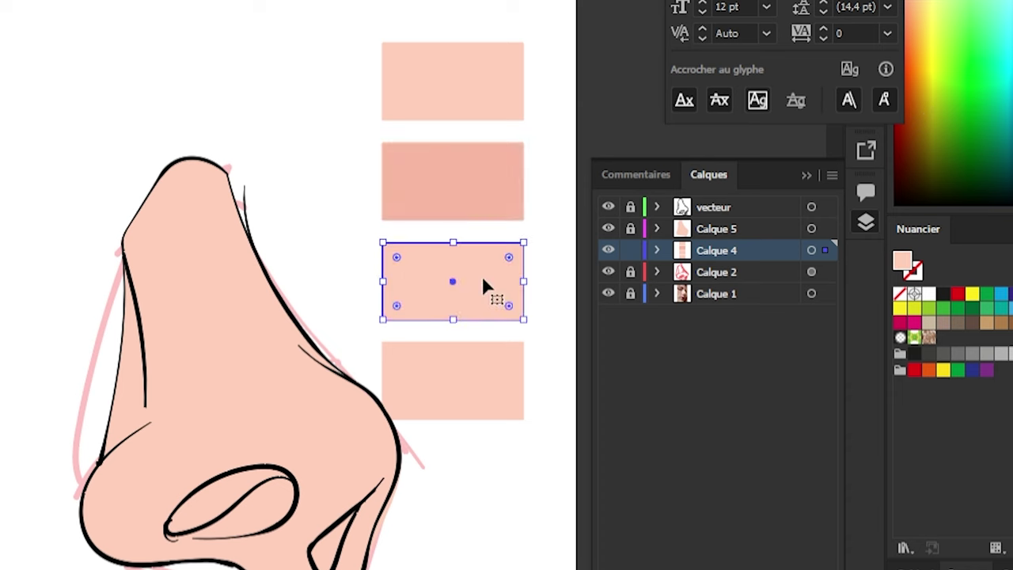
key("i")
left_click(486, 187)
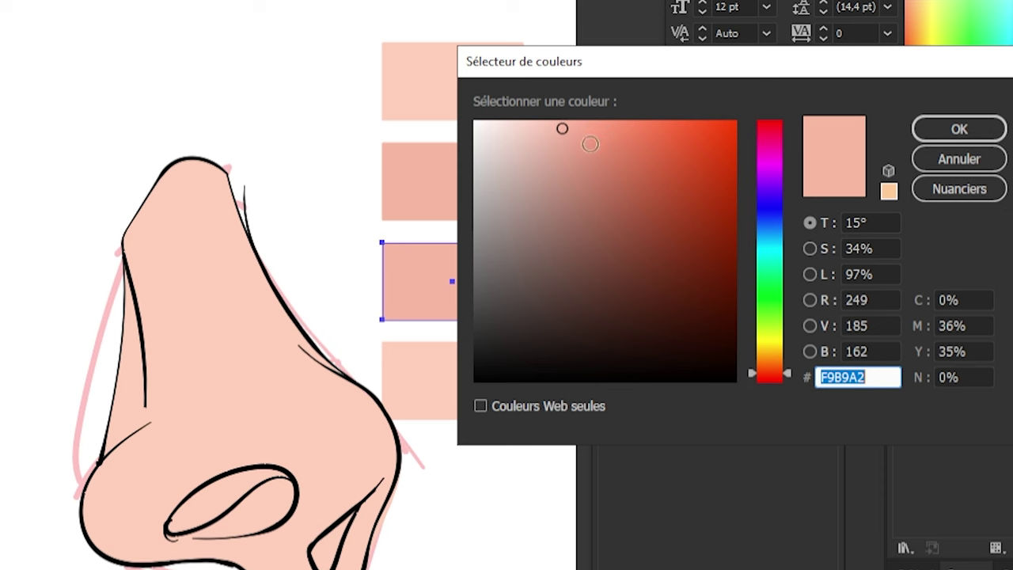
left_click_drag(563, 129, 580, 153)
key("Return")
left_click(488, 340)
Sample the third swatch's colour onto the fourth and deepen it to reddish-brown BC6C68.
left_click(489, 282)
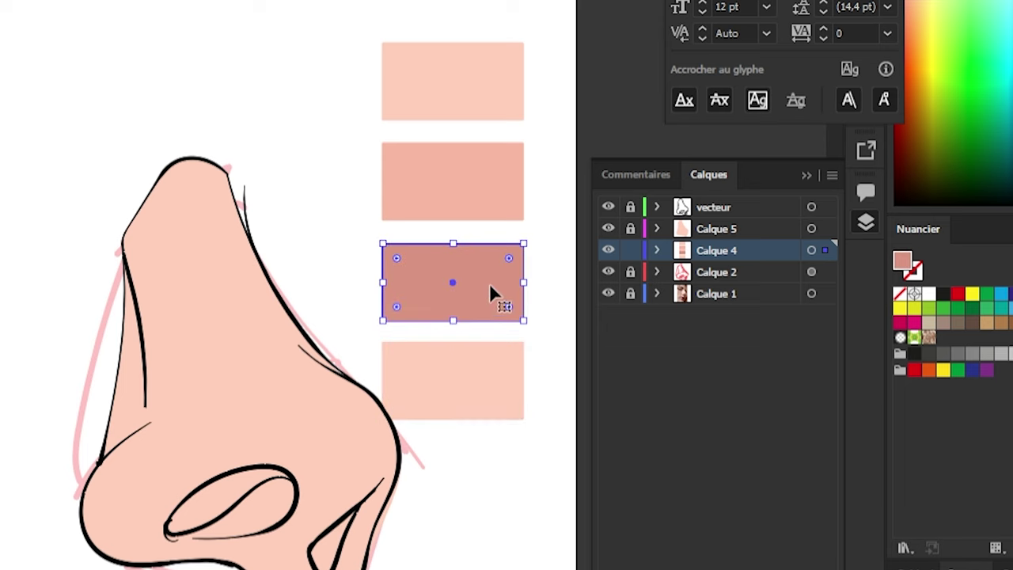
left_click(485, 367)
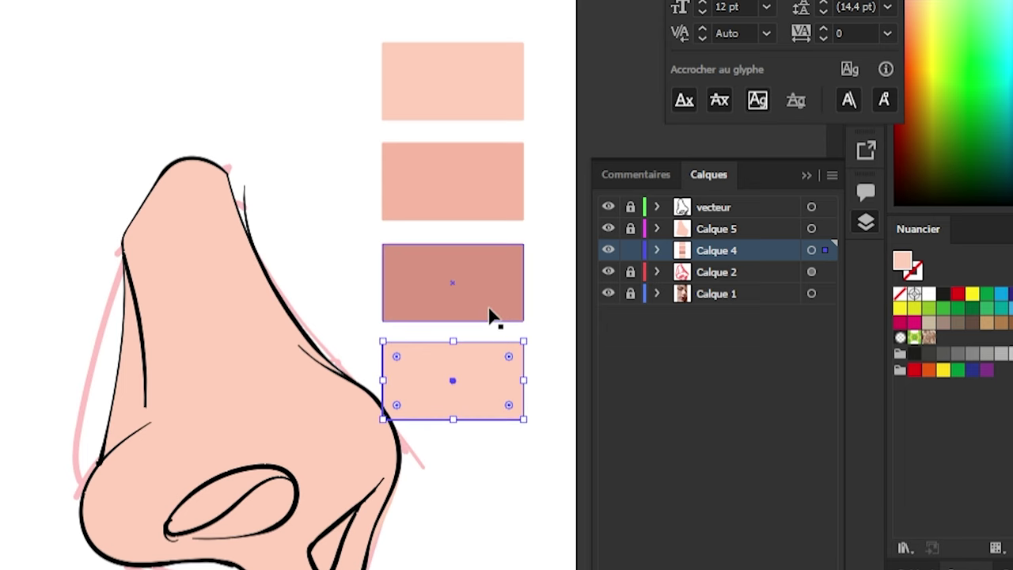
key("i")
left_click(489, 314)
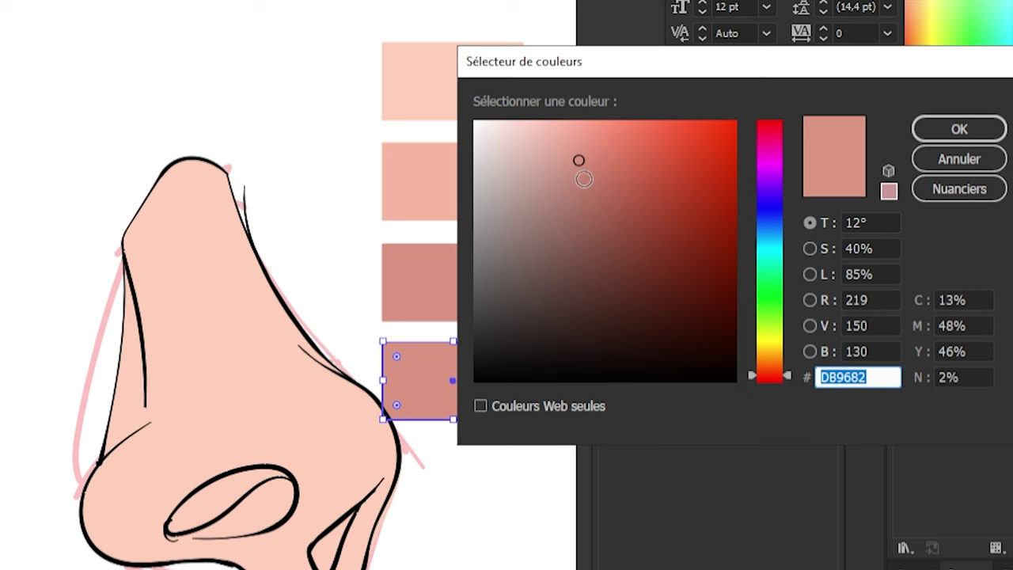
left_click_drag(583, 179, 590, 189)
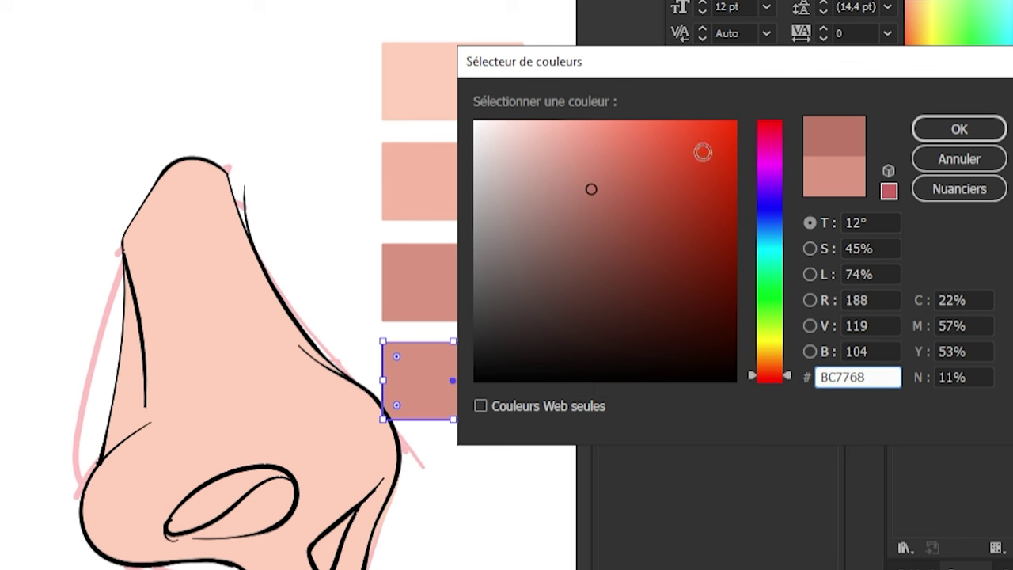
left_click(788, 377)
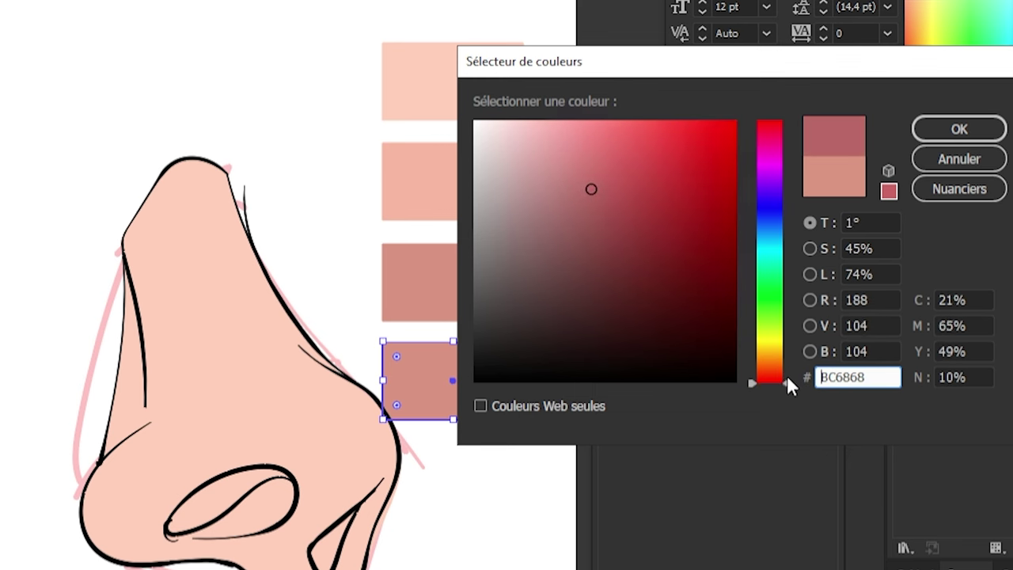
left_click_drag(788, 375, 786, 378)
Confirm the new swatch colour, add a new layer, and switch to the Pencil tool.
left_click(958, 129)
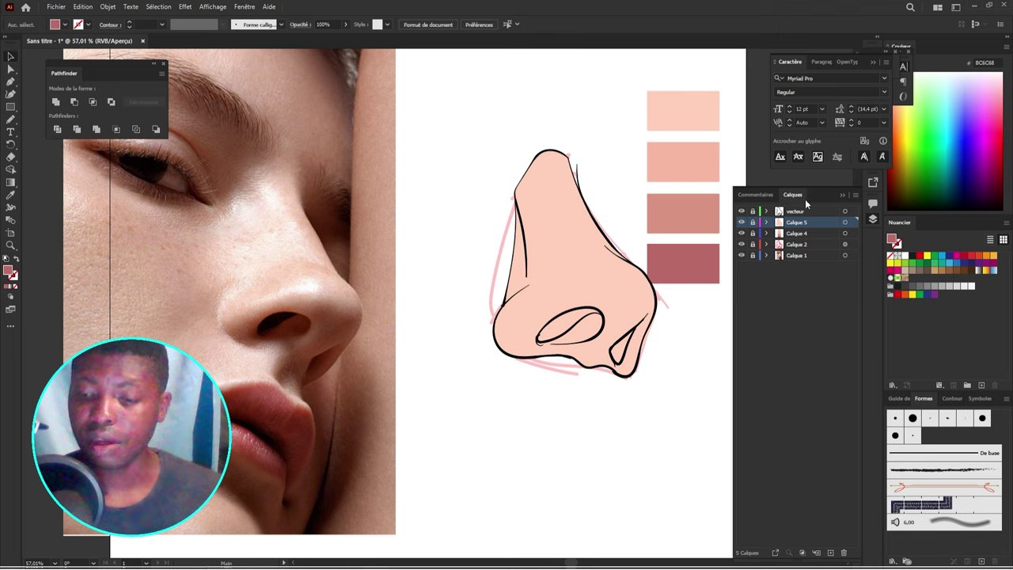
left_click(830, 553)
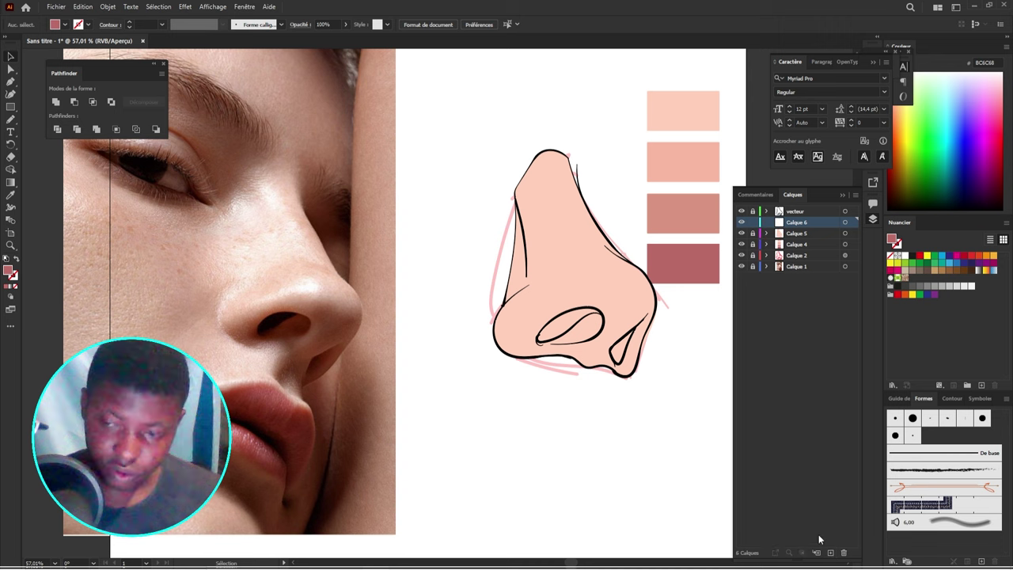
key("b")
mouse_move(565, 383)
left_mouse_down()
mouse_move(621, 359)
mouse_move(574, 380)
left_mouse_up()
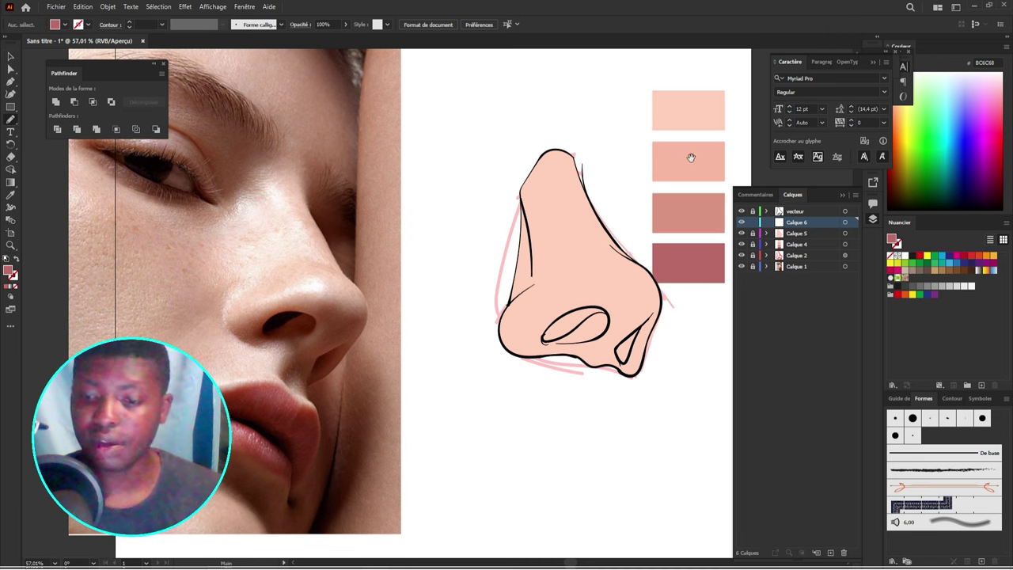
left_click_drag(699, 233, 677, 215)
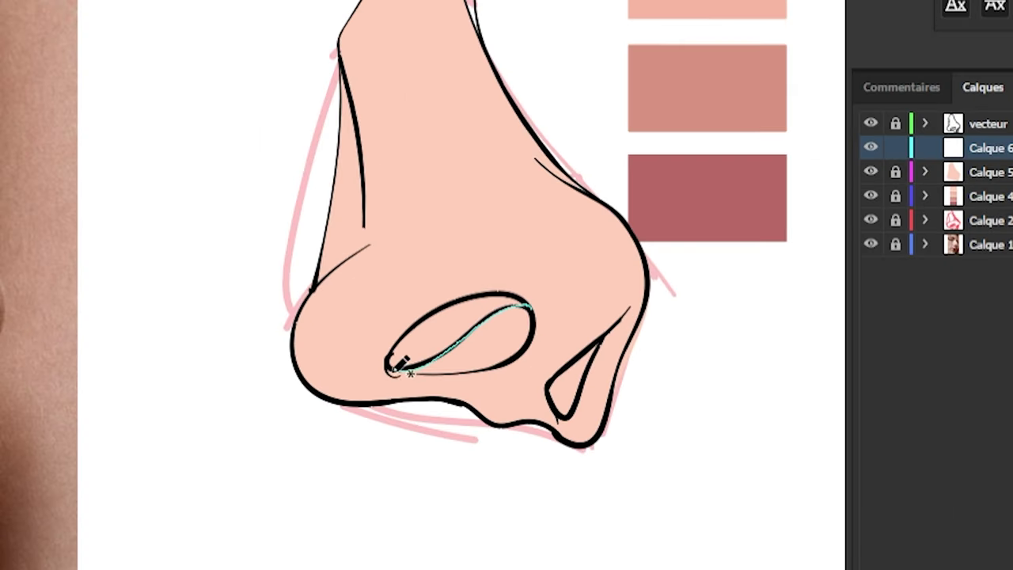
Pencil-draw a dark red fill in the nostril opening with a lighter pink shape inside.
left_click_drag(513, 295, 513, 295)
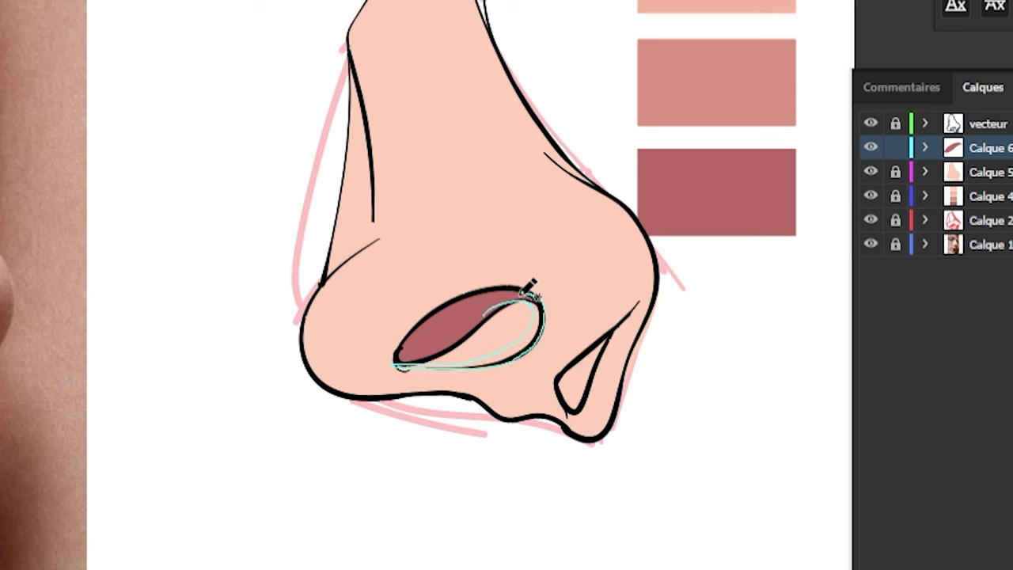
left_click_drag(530, 287, 528, 290)
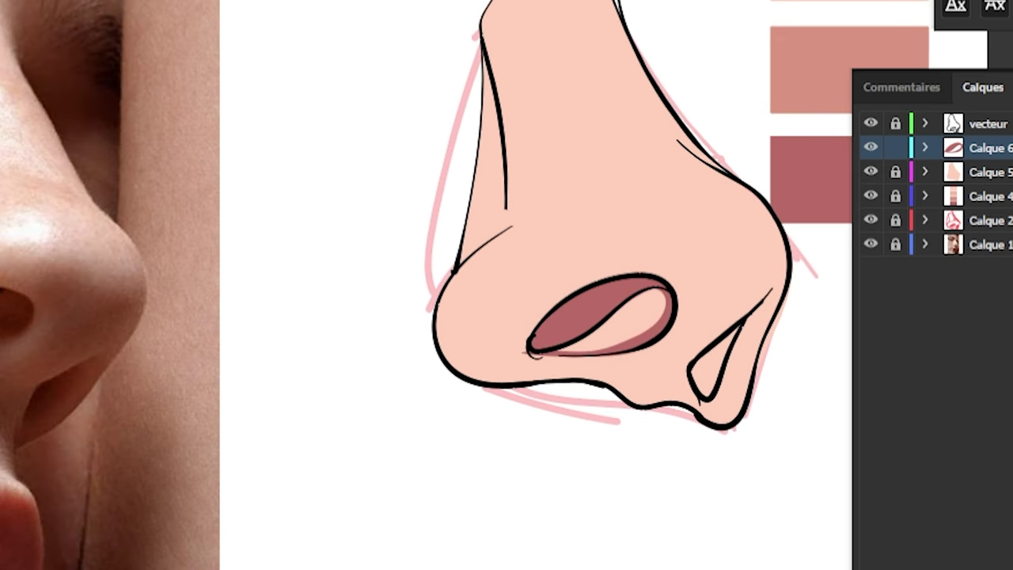
mouse_move(137, 332)
left_mouse_down()
mouse_move(185, 316)
mouse_move(138, 330)
left_mouse_up()
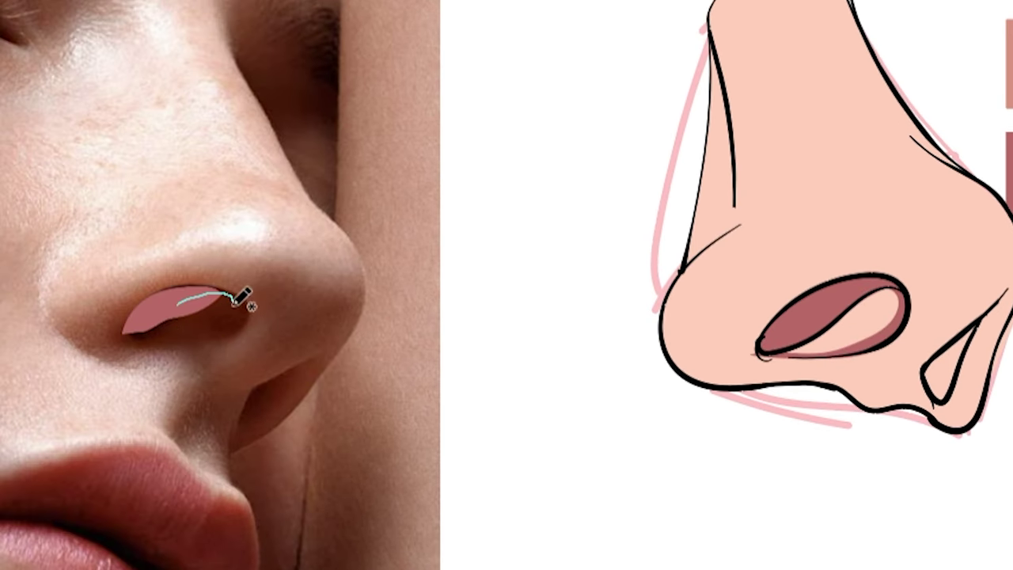
left_click_drag(234, 296, 200, 340)
left_click_drag(238, 292, 158, 309)
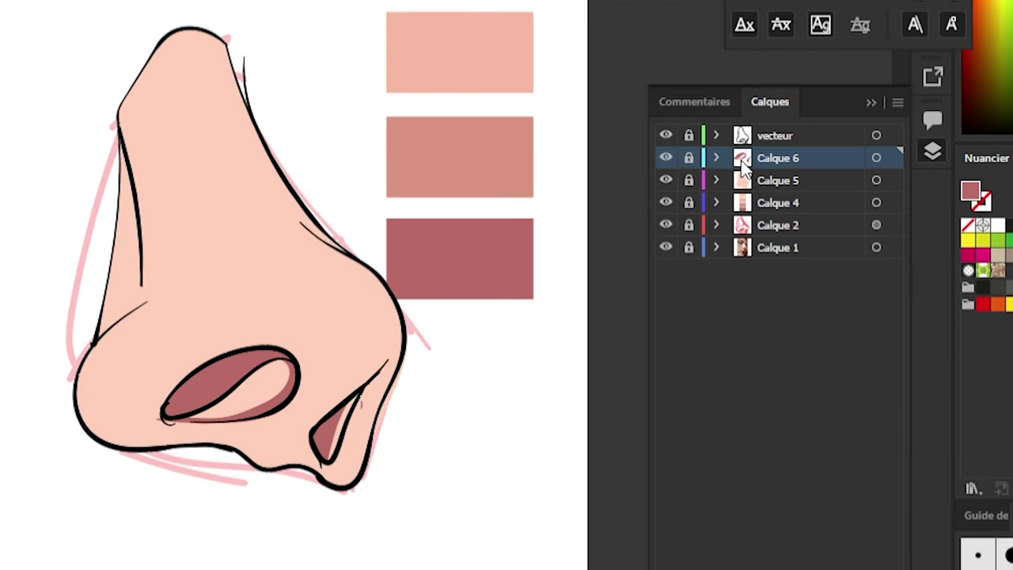
Add a new empty layer above Calque 5 and frame the nostril area.
left_click(823, 181)
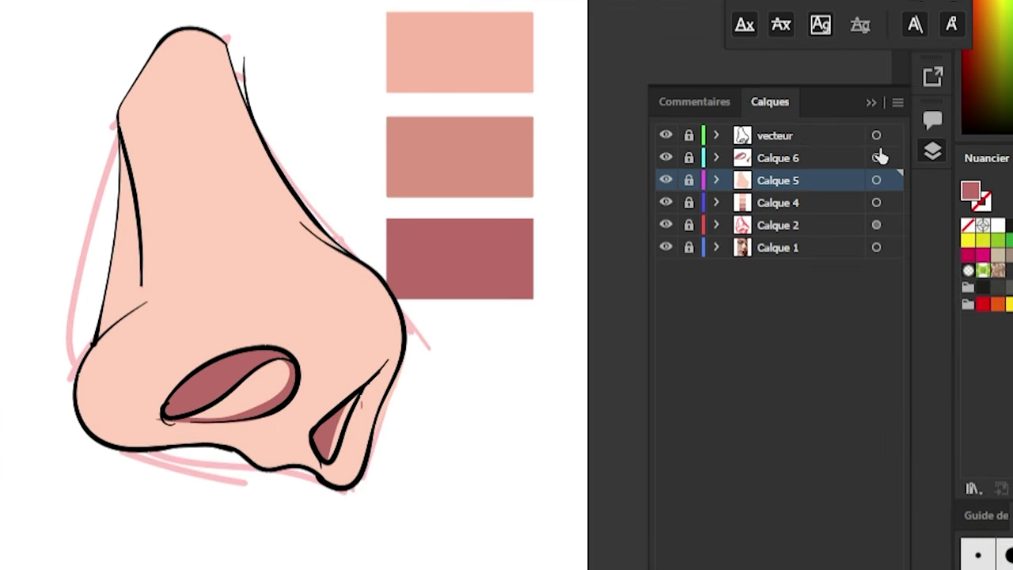
key("ctrl+l")
scroll(406, 339, "down", 1)
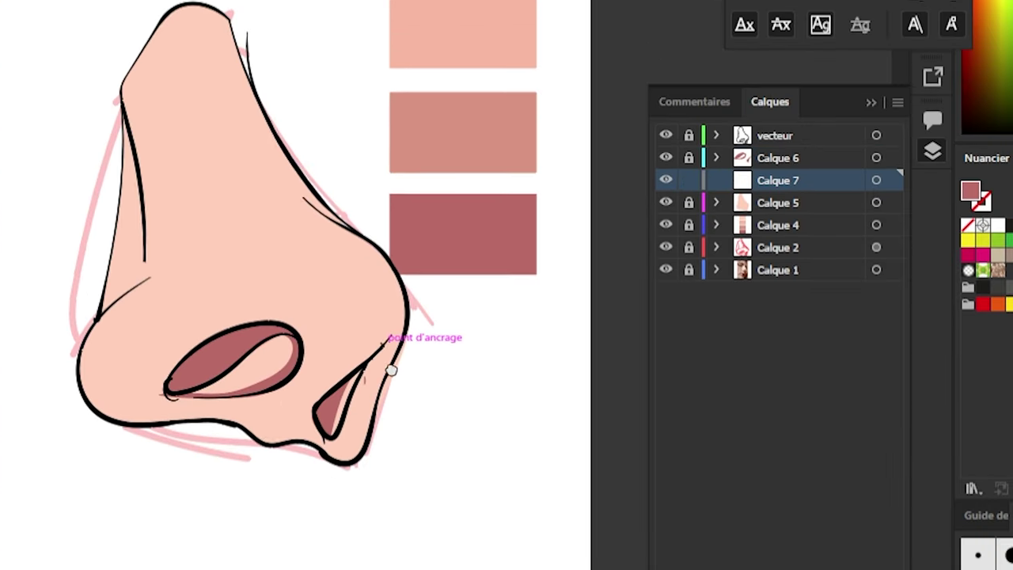
mouse_move(299, 419)
left_mouse_down()
mouse_move(395, 409)
mouse_move(406, 386)
left_mouse_up()
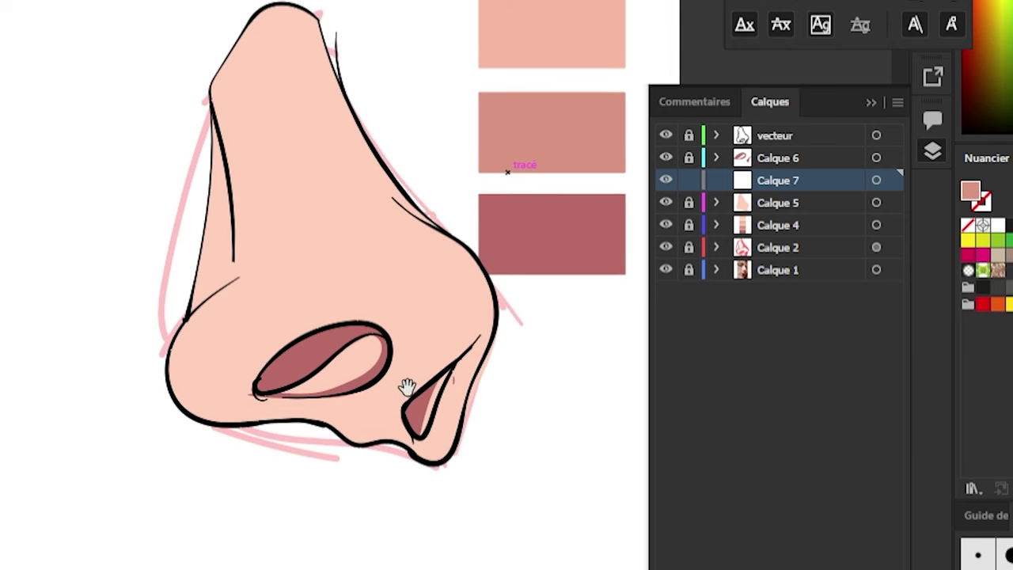
scroll(396, 312, "down", 1)
scroll(353, 256, "right", 1)
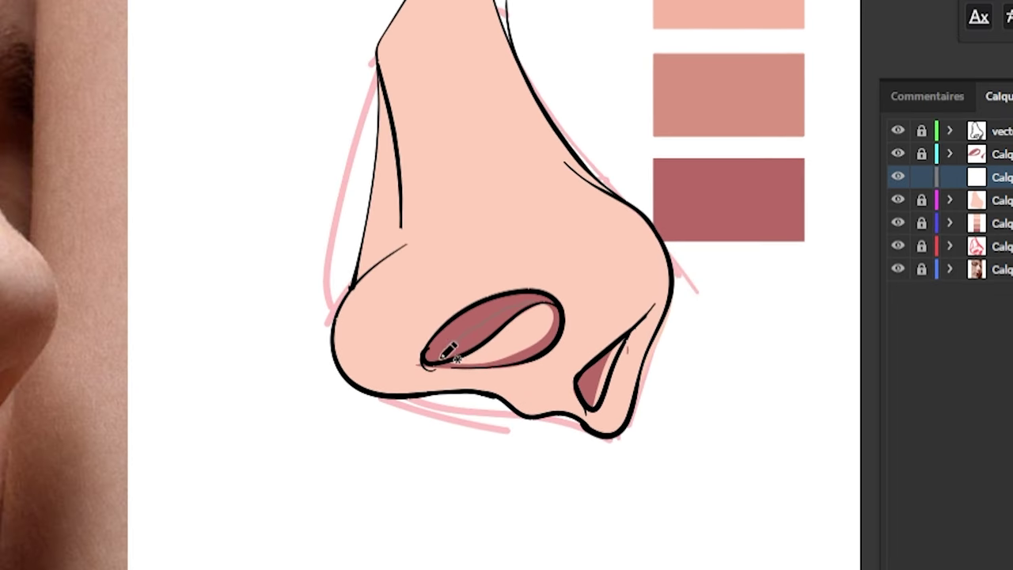
left_click_drag(494, 362, 663, 387)
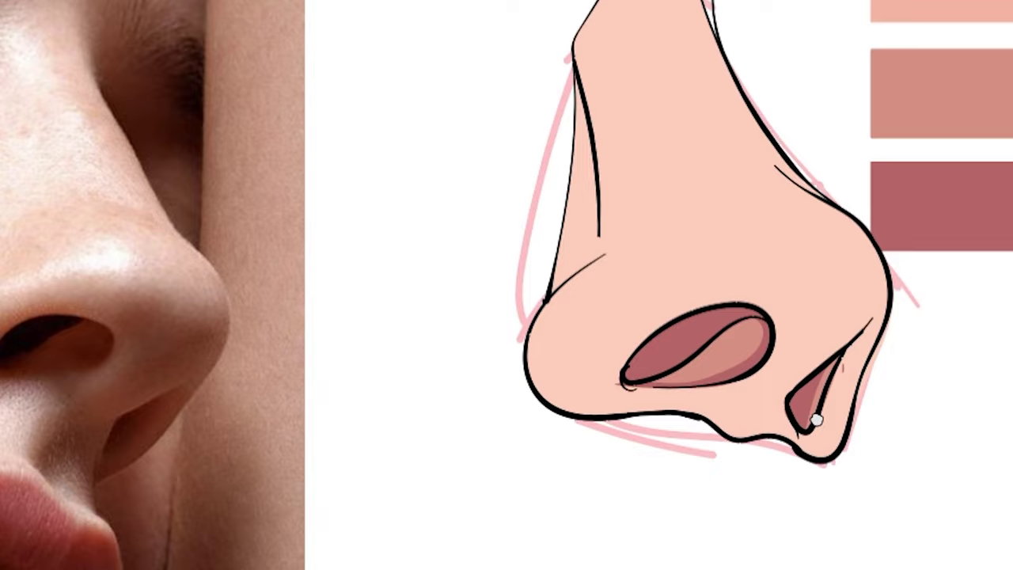
left_click_drag(828, 306, 870, 341)
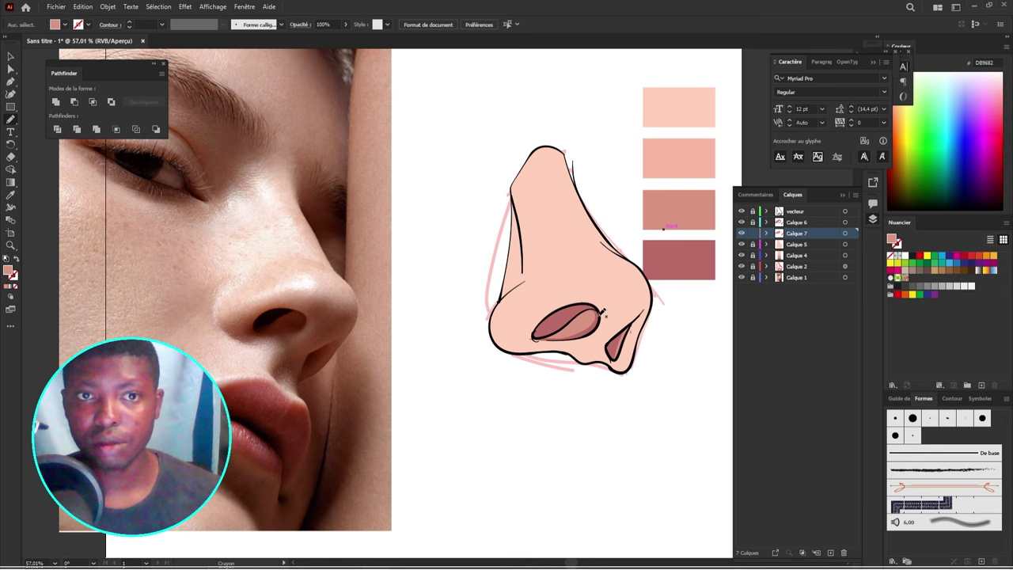
Pencil-draw darker skin-tone shadow shapes around the nostril wing and nostril base.
left_click_drag(571, 351, 614, 319)
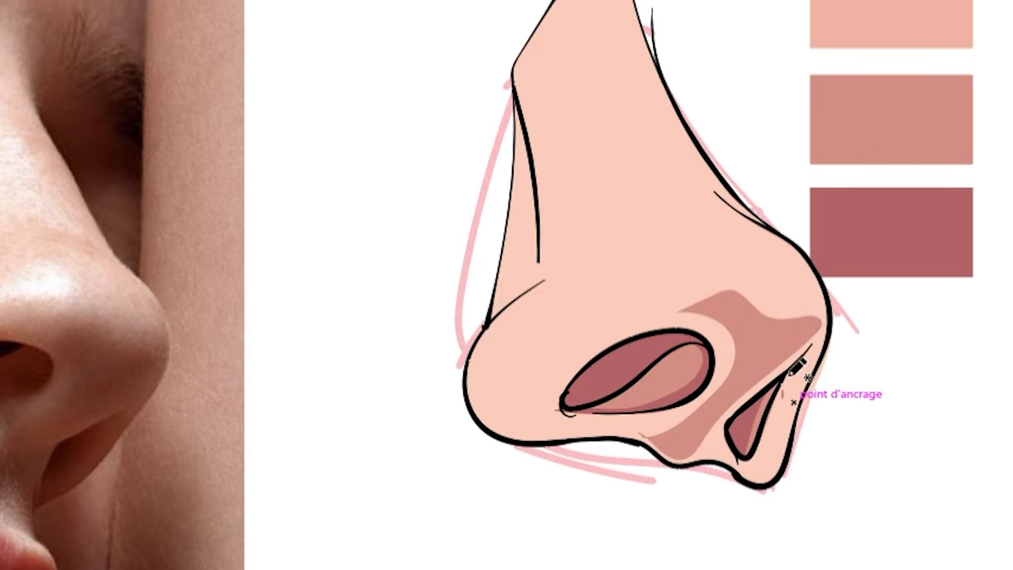
left_click_drag(799, 419, 827, 326)
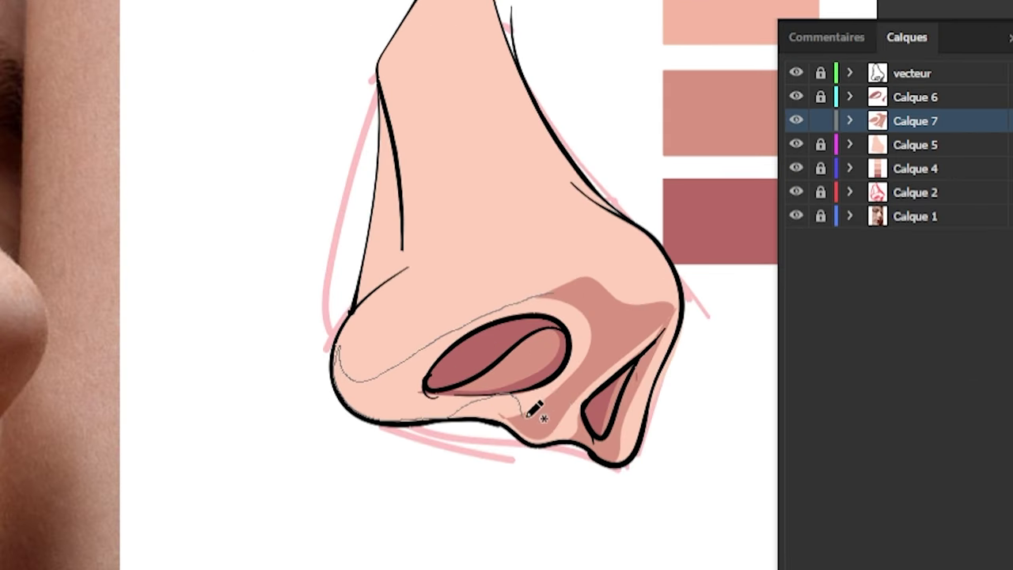
scroll(486, 366, "down", 2)
scroll(226, 436, "left", 3)
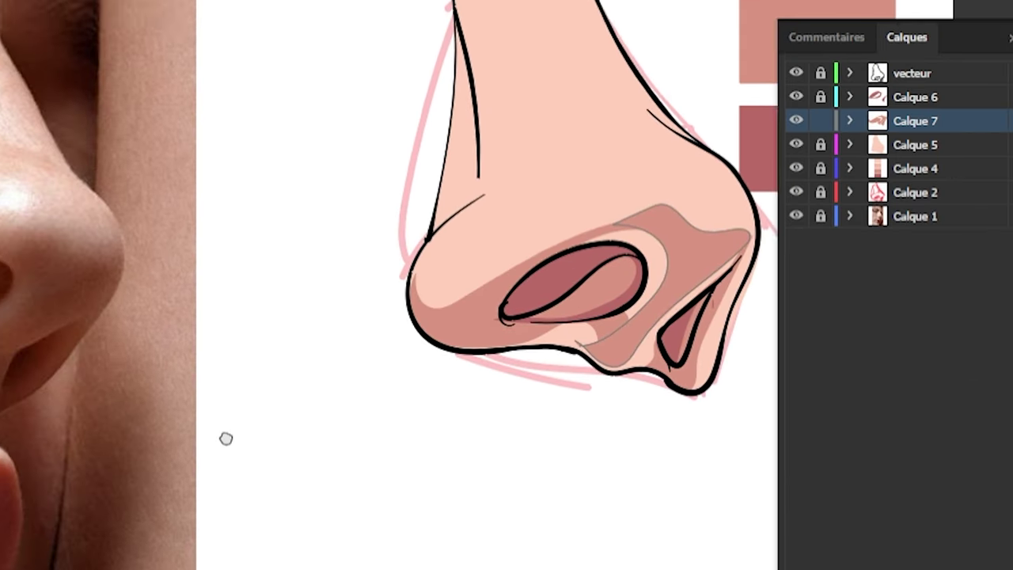
scroll(119, 210, "down", 1)
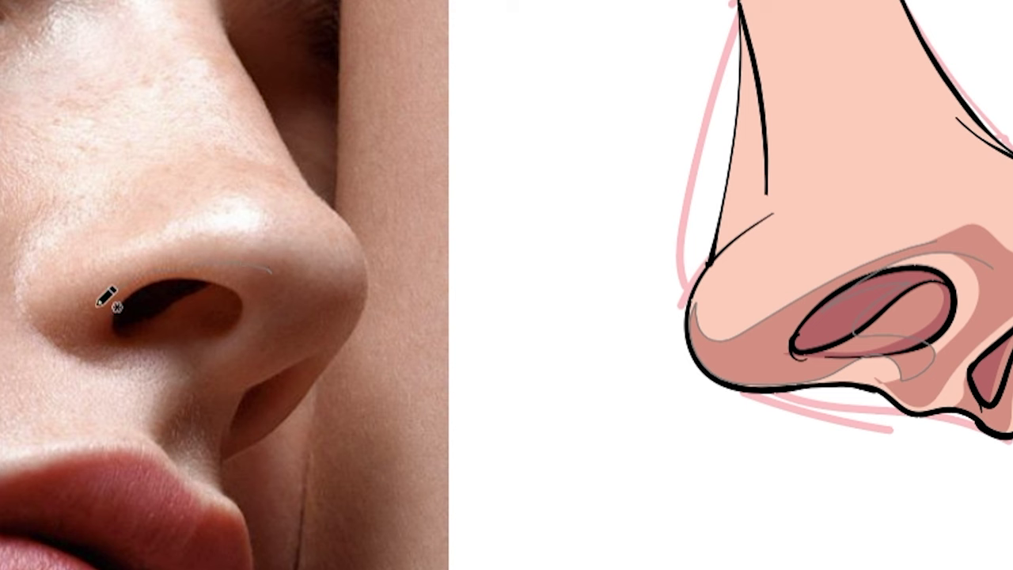
left_click_drag(57, 312, 236, 327)
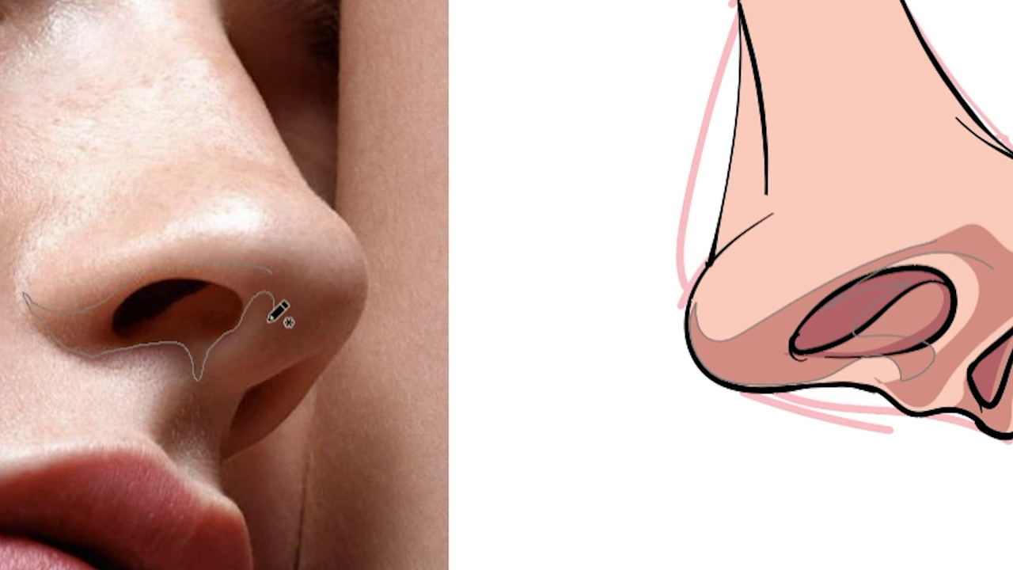
left_click_drag(198, 373, 322, 320)
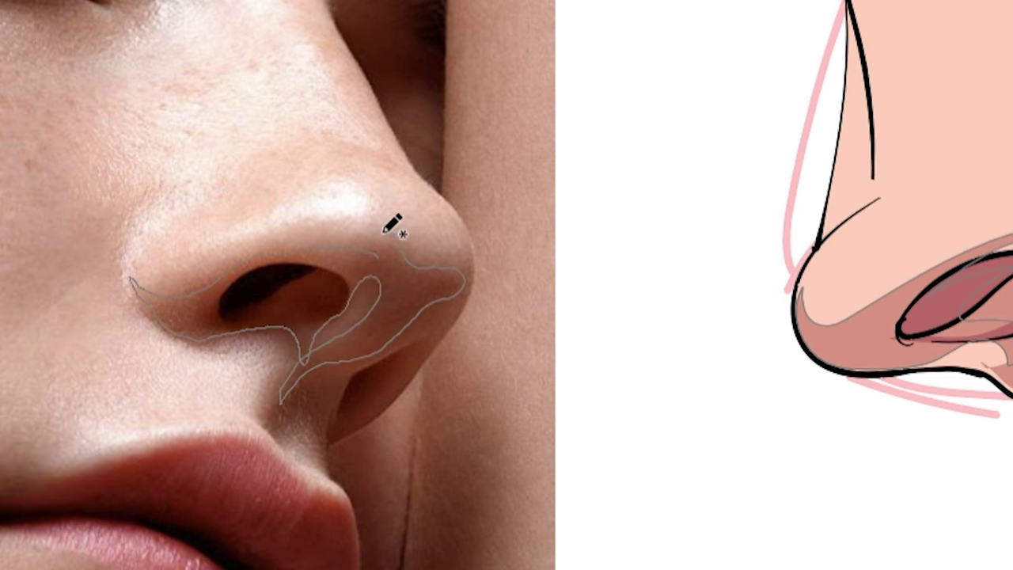
left_click_drag(307, 248, 318, 255)
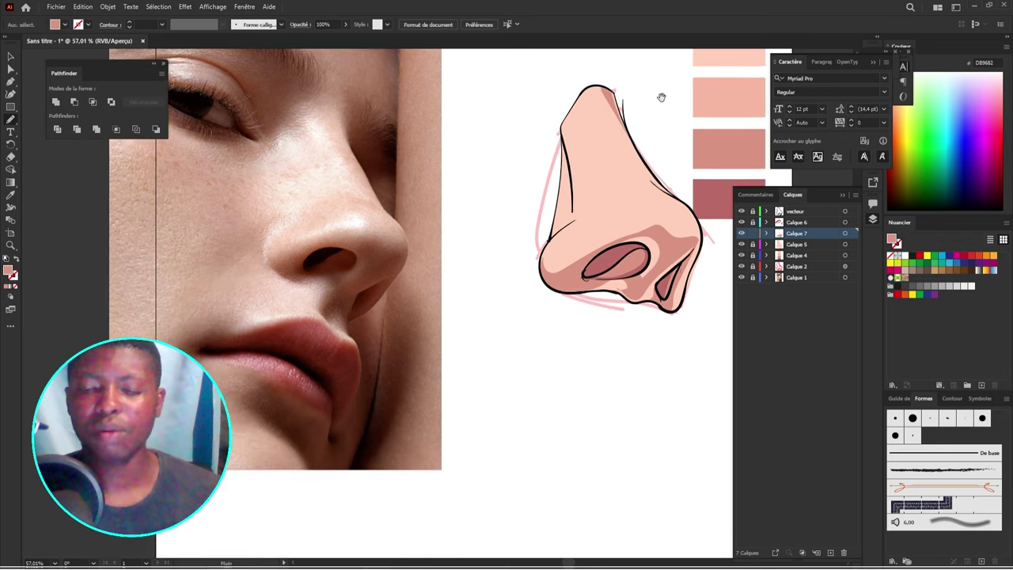
Add darker shading shapes along the nose bridge and a small loop on the nose.
left_click_drag(594, 198, 588, 183)
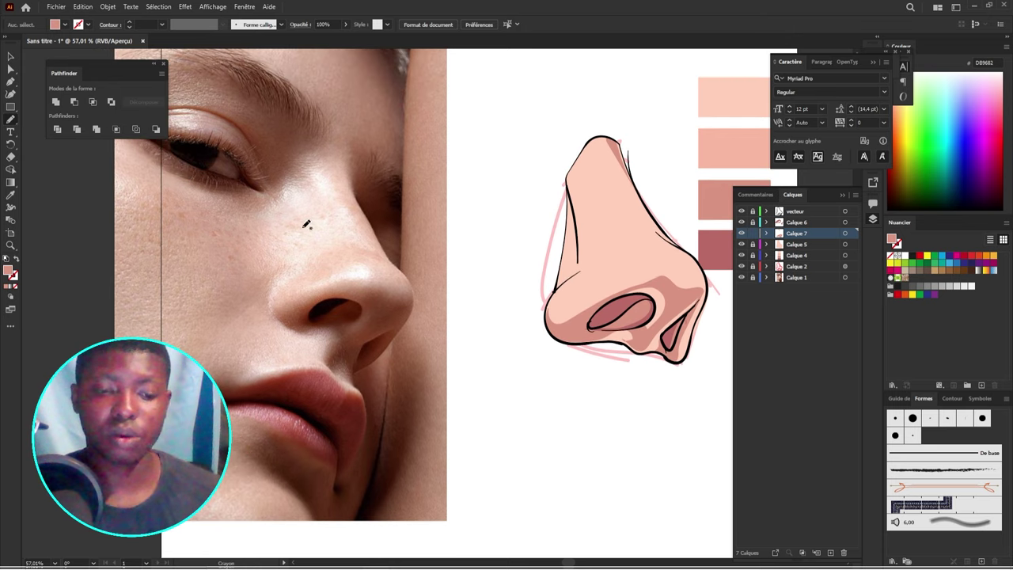
left_click_drag(323, 150, 275, 270)
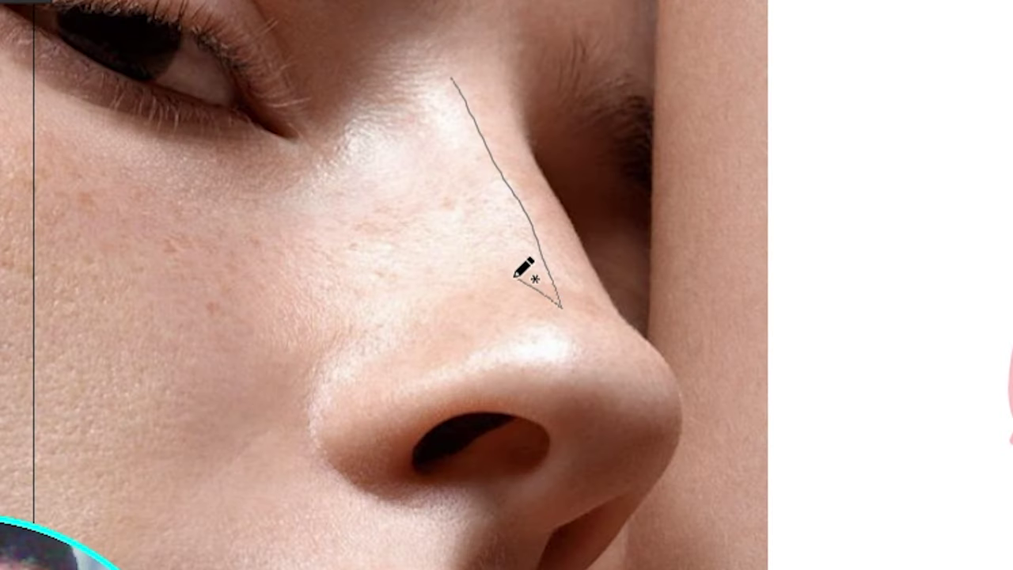
left_click_drag(319, 394, 447, 75)
left_click_drag(506, 333, 464, 348)
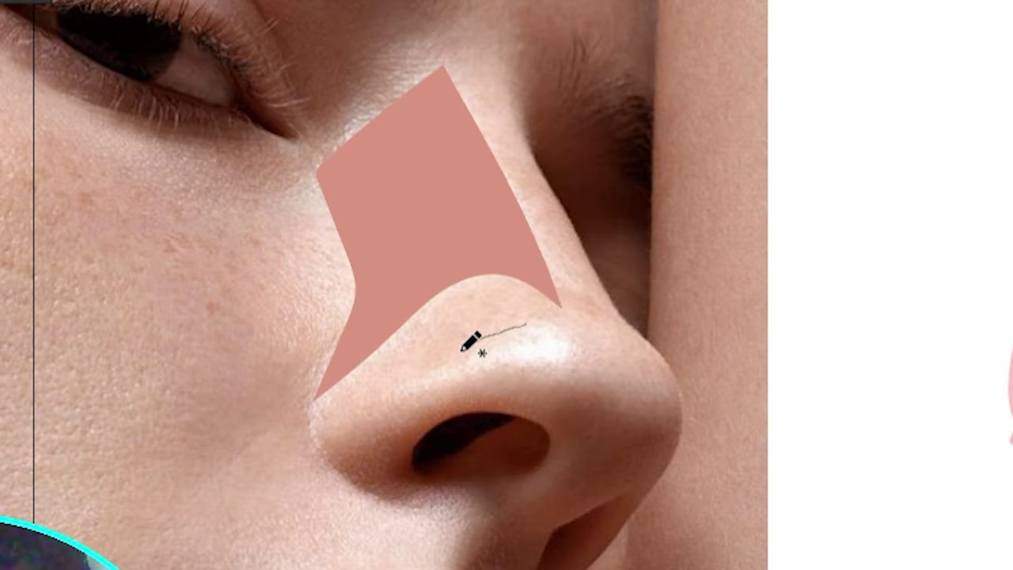
mouse_move(408, 378)
left_mouse_down()
mouse_move(572, 346)
mouse_move(556, 322)
left_mouse_up()
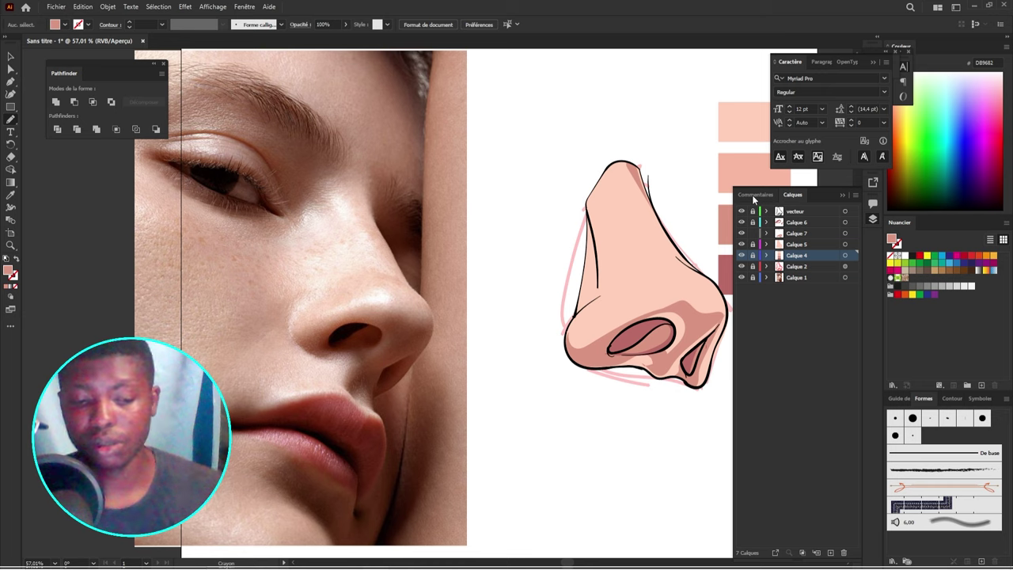
In Recolor Artwork, shift the skin colour's hue and saturation toward a lighter beige and apply.
mouse_move(665, 360)
left_mouse_down()
mouse_move(612, 314)
mouse_move(679, 233)
left_mouse_up()
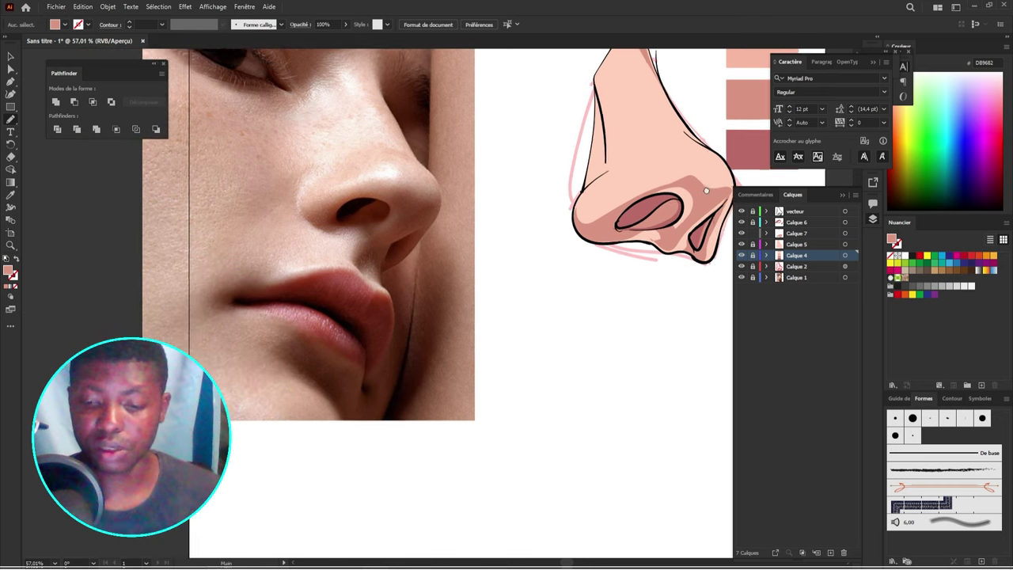
left_click(83, 6)
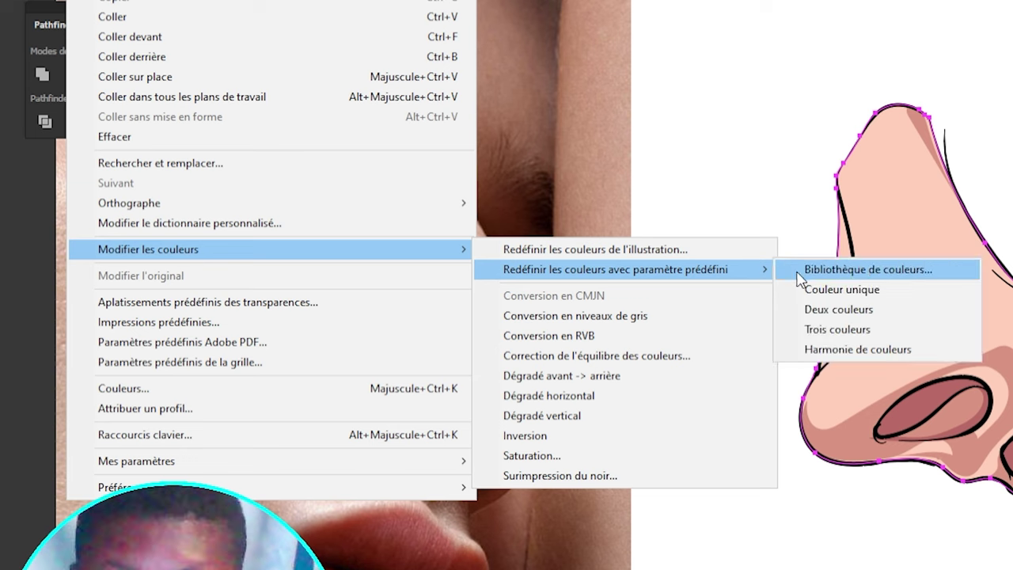
left_click(906, 350)
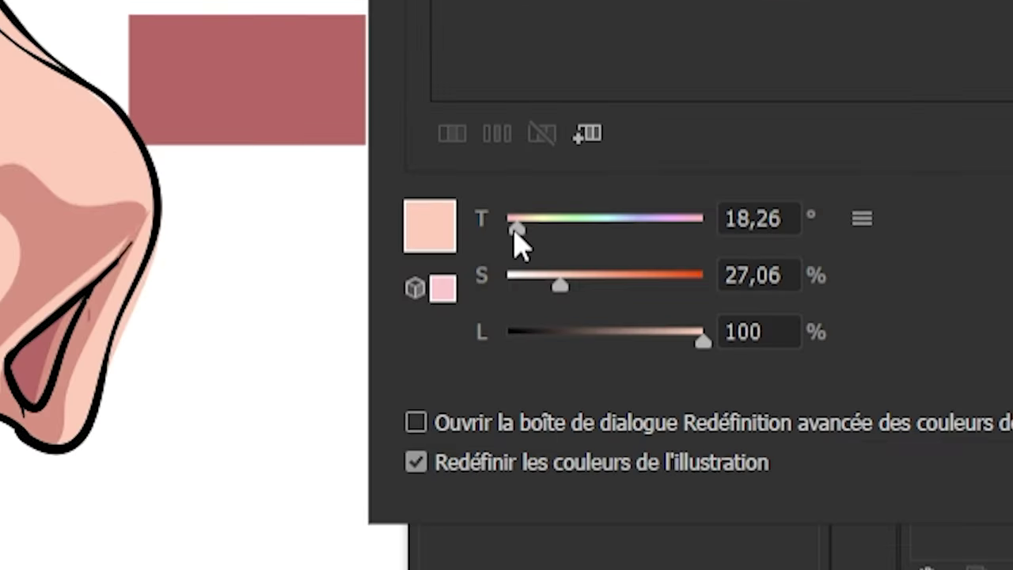
left_click_drag(606, 279, 625, 310)
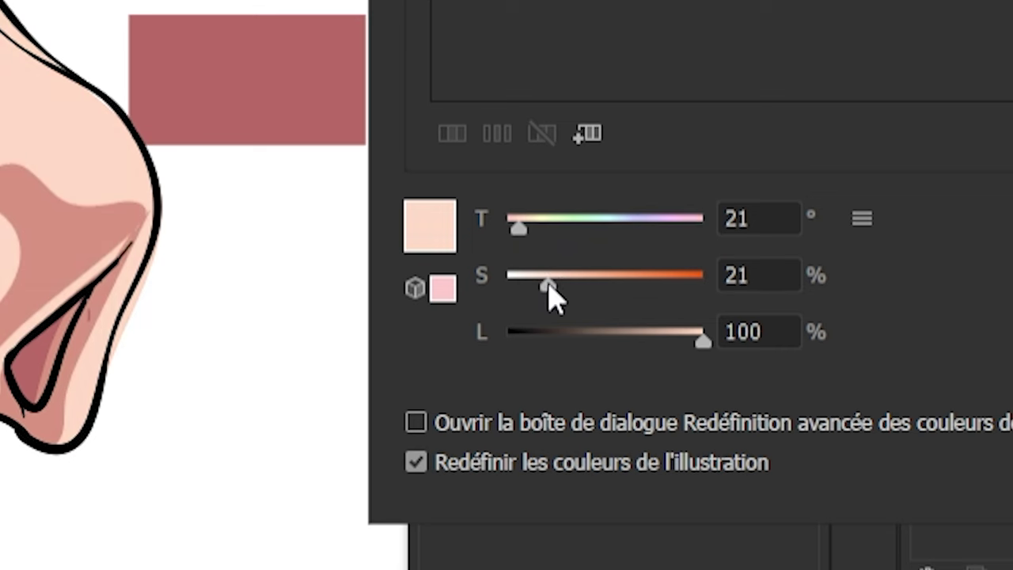
left_click_drag(520, 229, 525, 230)
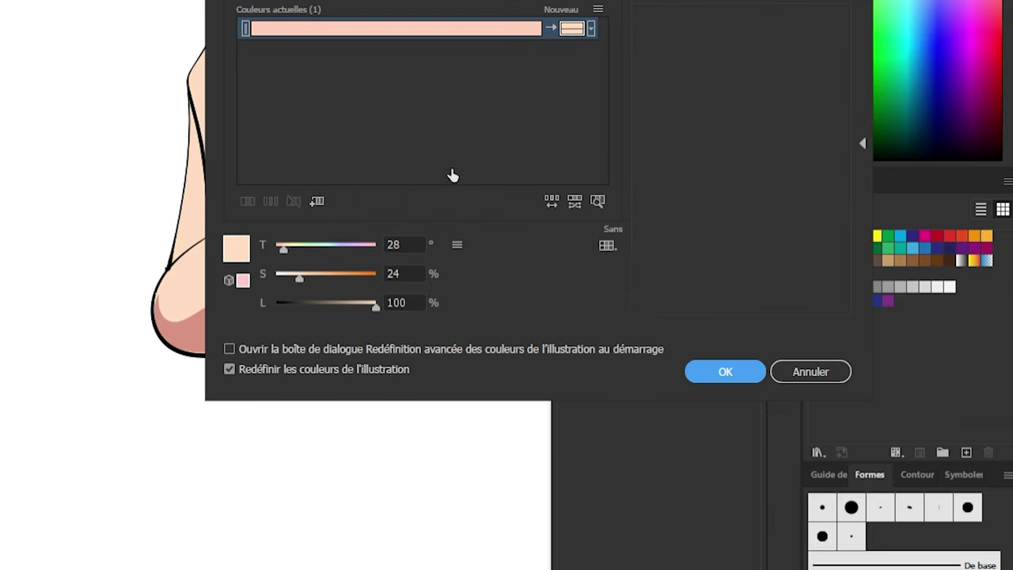
left_click(733, 377)
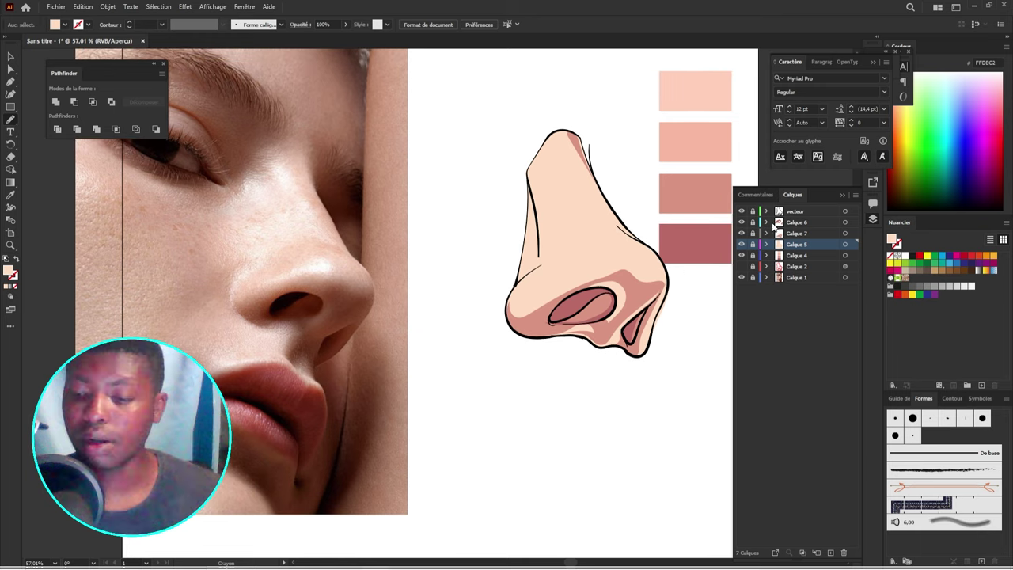
On a new layer, pencil-trace rim-light shapes along the nose's left, lower and nostril edges.
left_click(830, 552)
left_click_drag(590, 288, 558, 230)
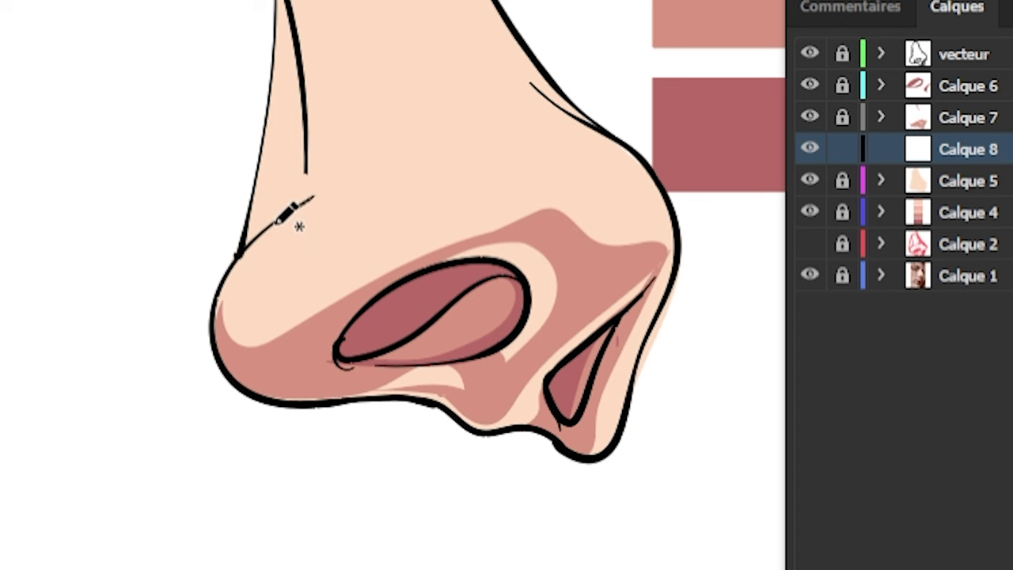
left_click_drag(542, 281, 542, 300)
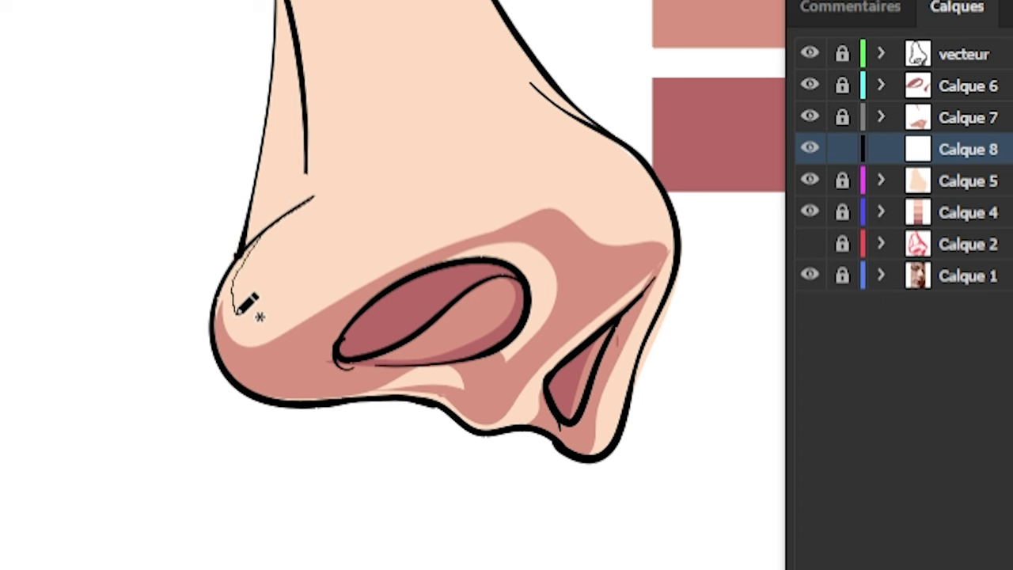
left_click_drag(270, 327, 352, 279)
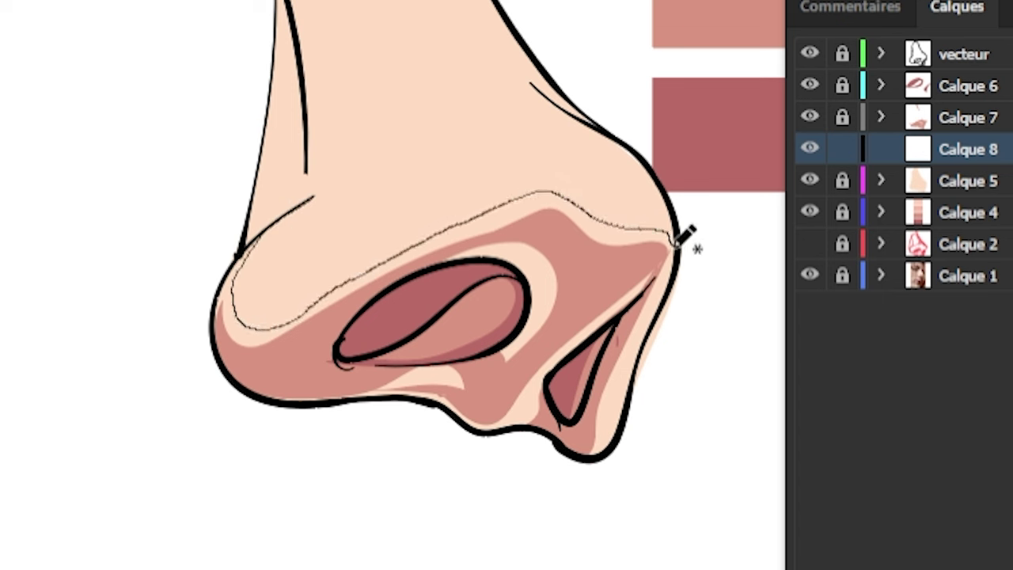
left_click_drag(629, 356, 605, 425)
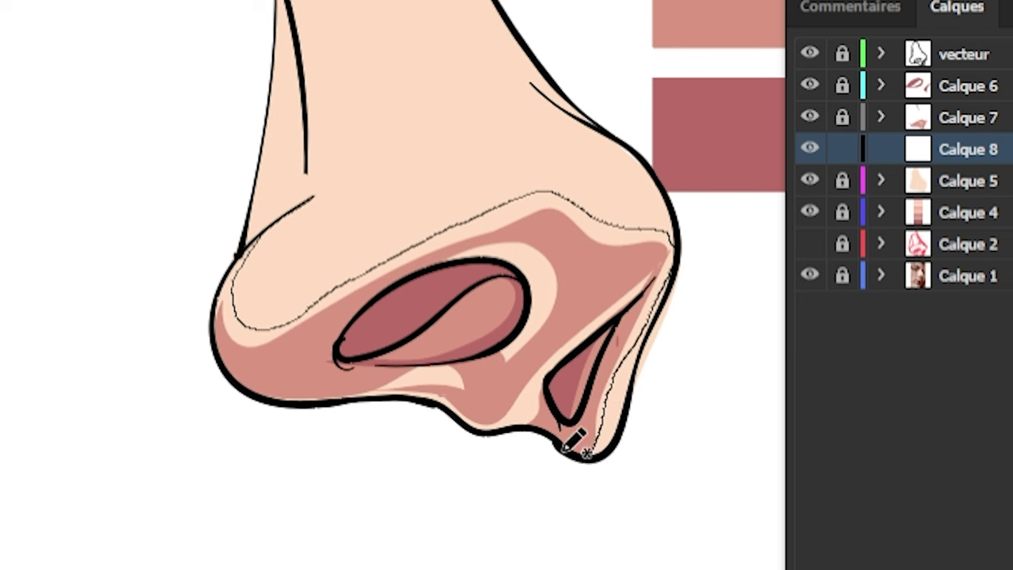
mouse_move(562, 451)
left_mouse_down()
mouse_move(382, 387)
mouse_move(266, 391)
left_mouse_up()
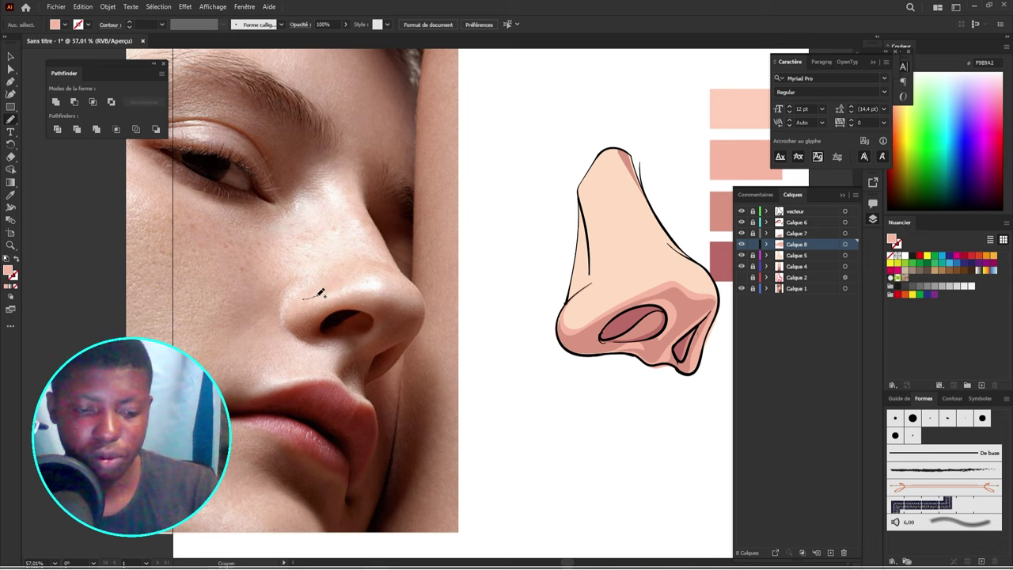
Draw a highlight shape over the photo's nose, then undo it.
left_click_drag(242, 247, 204, 286)
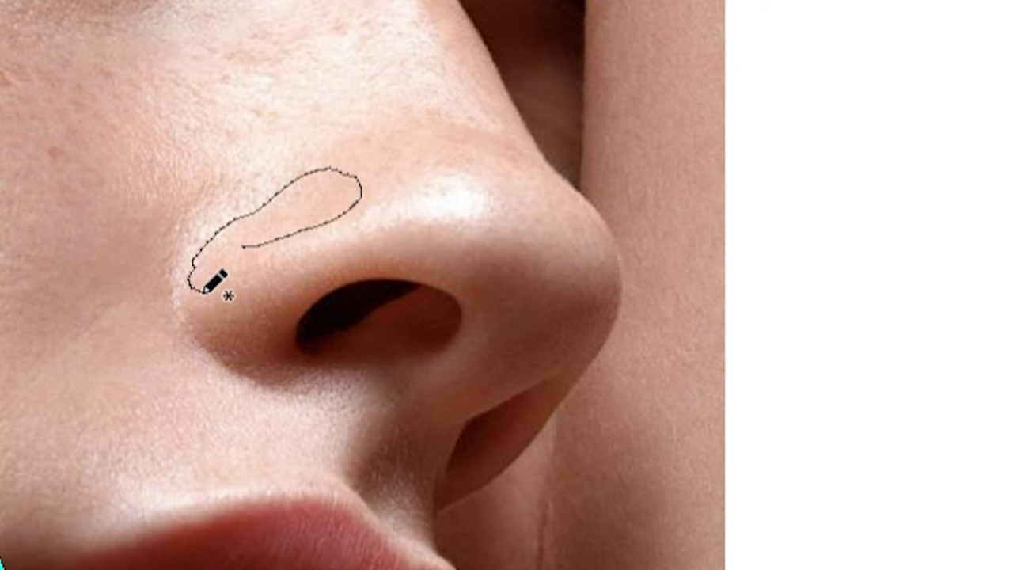
mouse_move(328, 166)
left_mouse_down()
mouse_move(402, 165)
mouse_move(329, 168)
left_mouse_up()
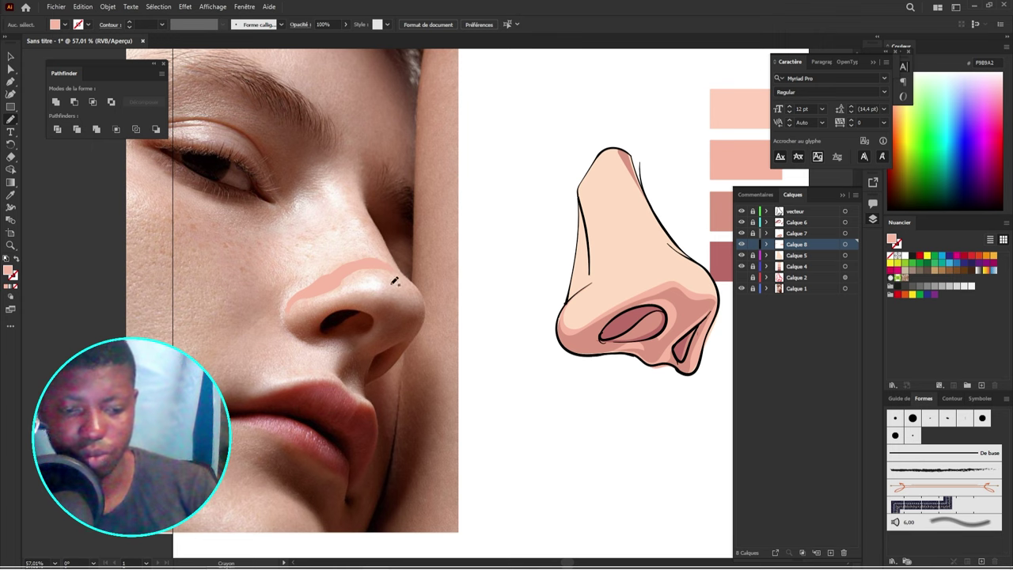
left_click_drag(370, 337, 464, 321)
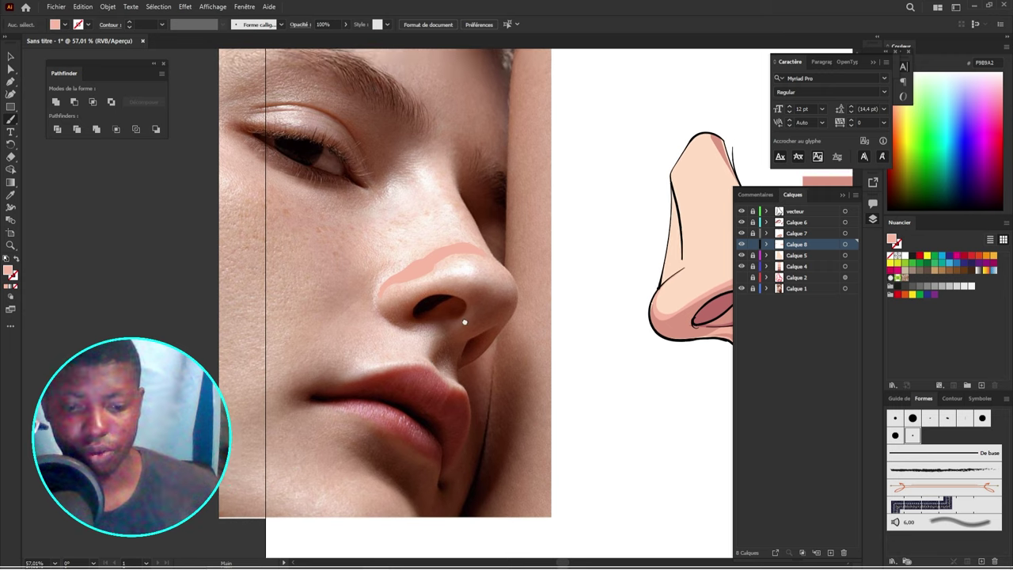
key("ctrl+z")
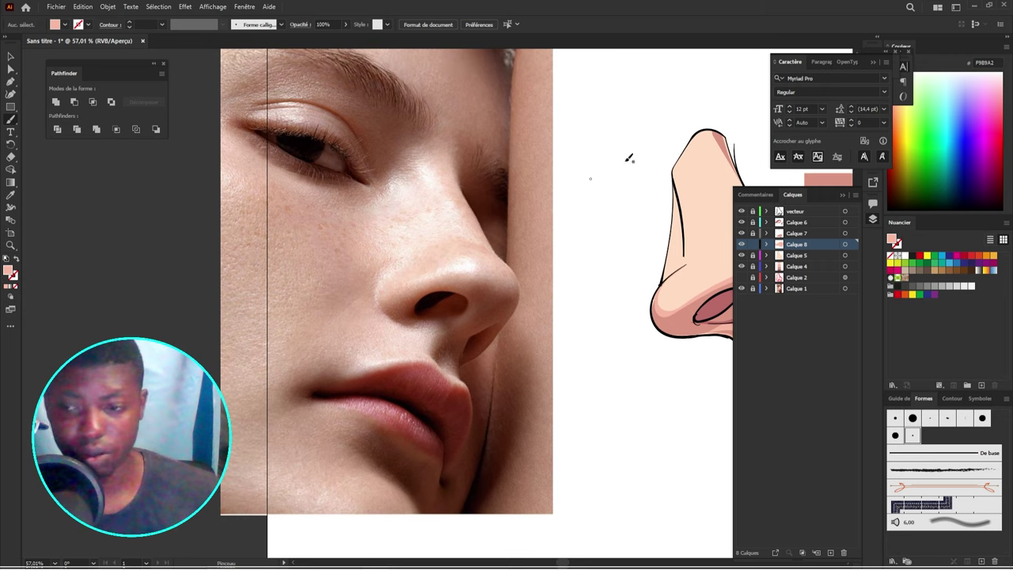
key("ctrl+plus")
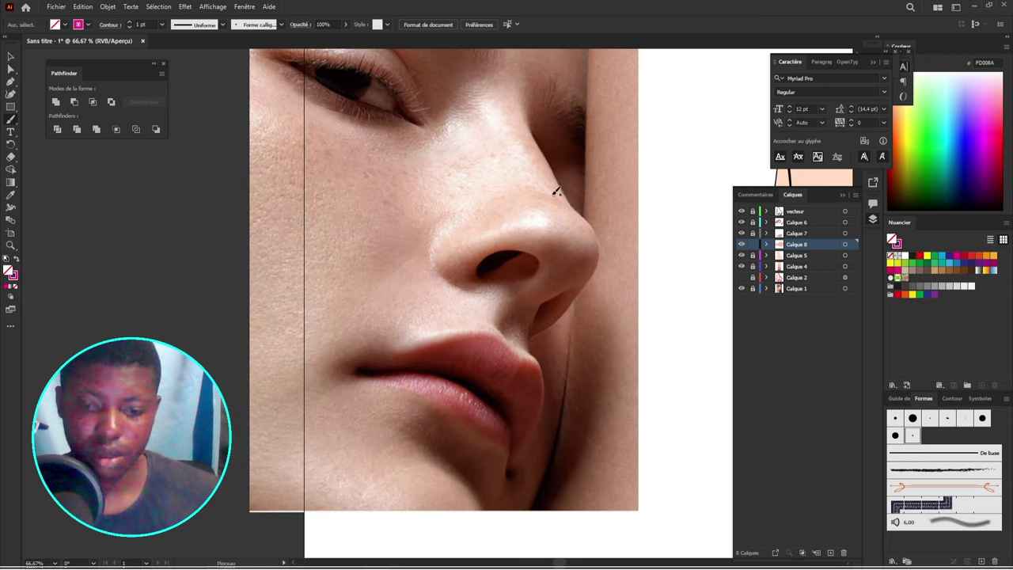
left_click_drag(542, 190, 599, 231)
left_click_drag(599, 269, 546, 188)
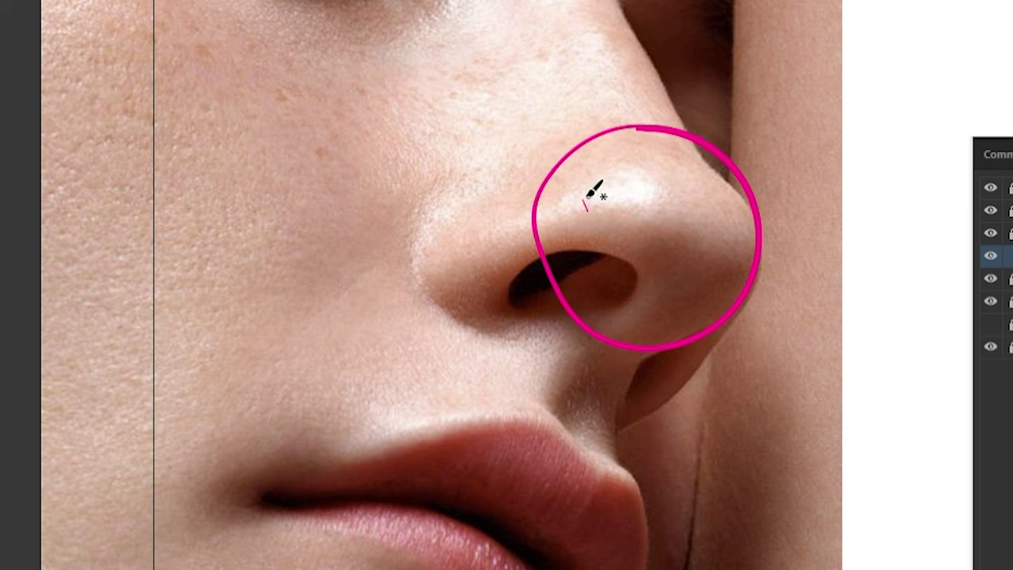
left_click_drag(587, 202, 546, 214)
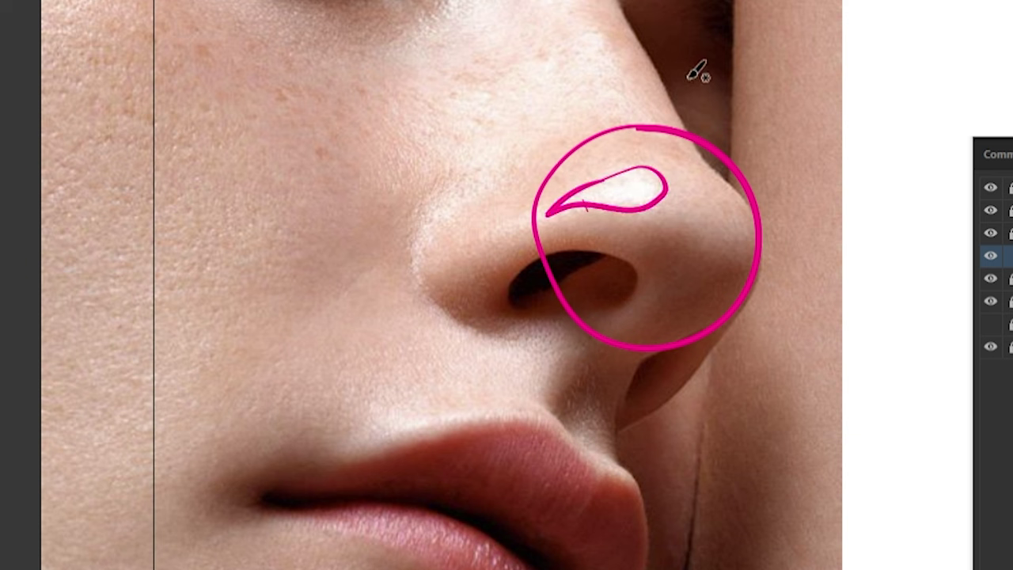
left_click_drag(593, 149, 688, 165)
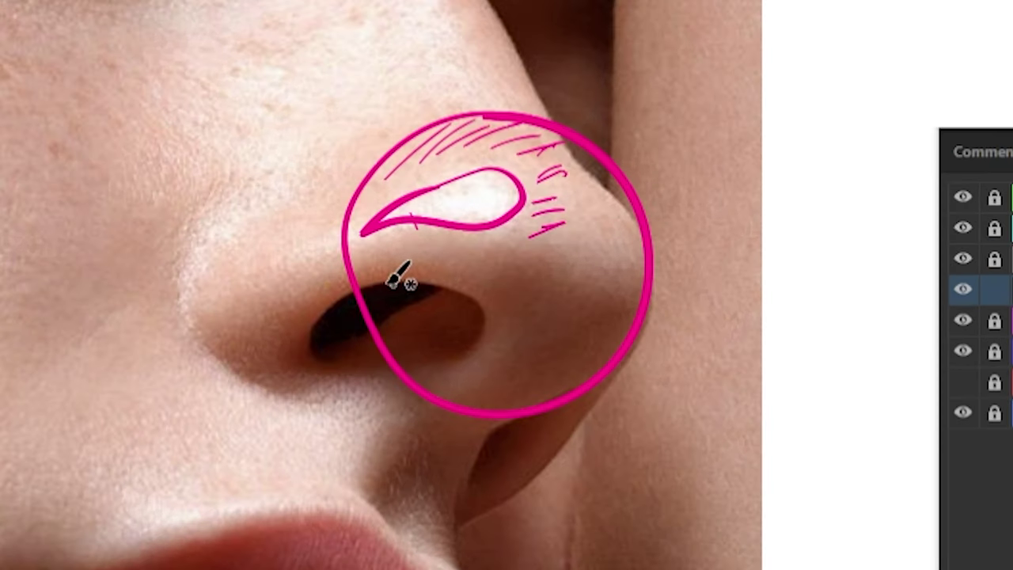
left_click_drag(520, 251, 545, 252)
left_click_drag(583, 288, 629, 294)
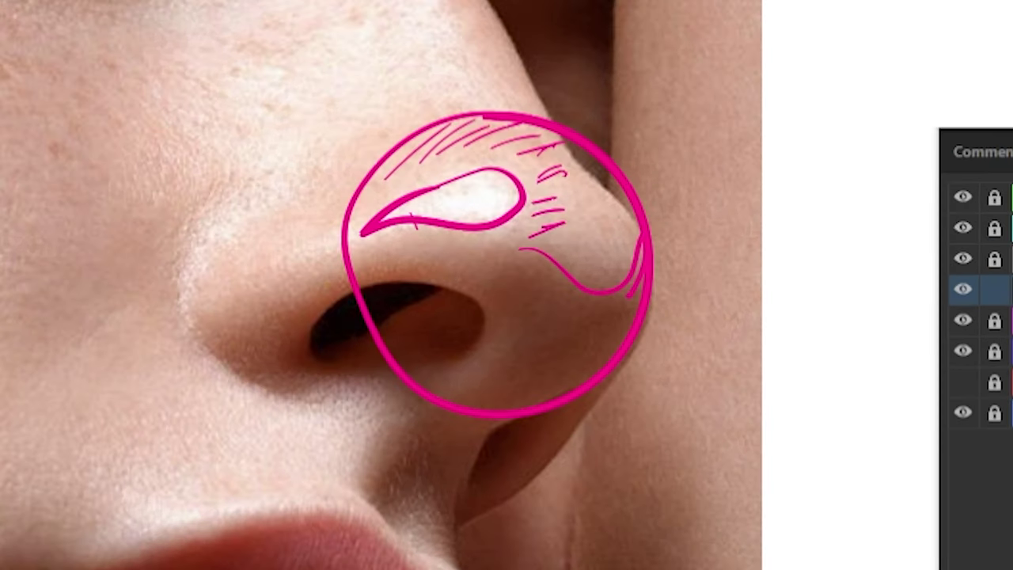
left_click_drag(633, 253, 480, 402)
mouse_move(460, 352)
left_mouse_down()
mouse_move(531, 272)
mouse_move(547, 282)
mouse_move(547, 260)
mouse_move(517, 261)
mouse_move(520, 245)
mouse_move(486, 238)
mouse_move(369, 282)
mouse_move(610, 163)
mouse_move(564, 208)
mouse_move(601, 204)
mouse_move(625, 235)
mouse_move(599, 260)
left_mouse_up()
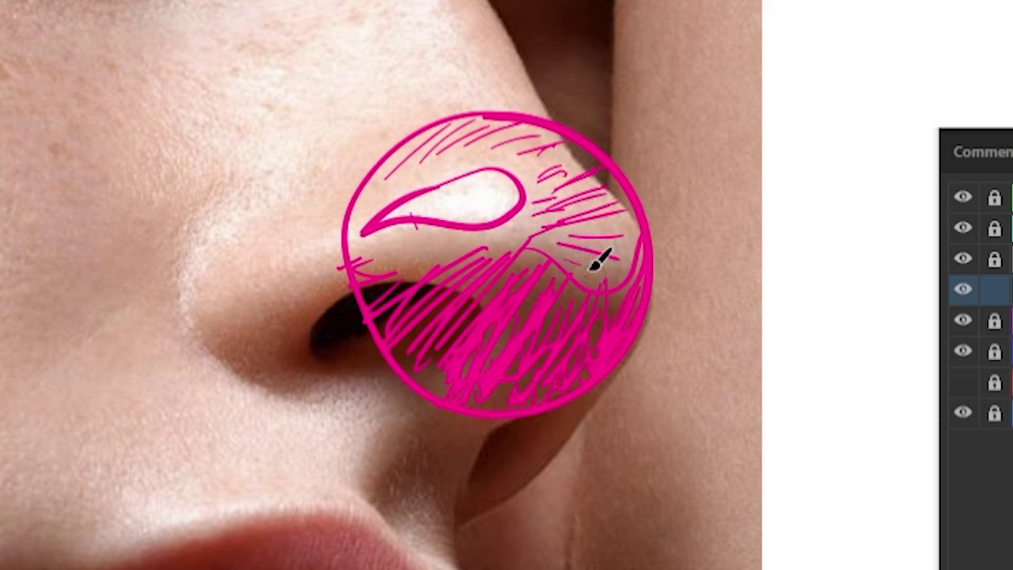
mouse_move(475, 237)
left_mouse_down()
mouse_move(396, 210)
mouse_move(434, 199)
left_mouse_up()
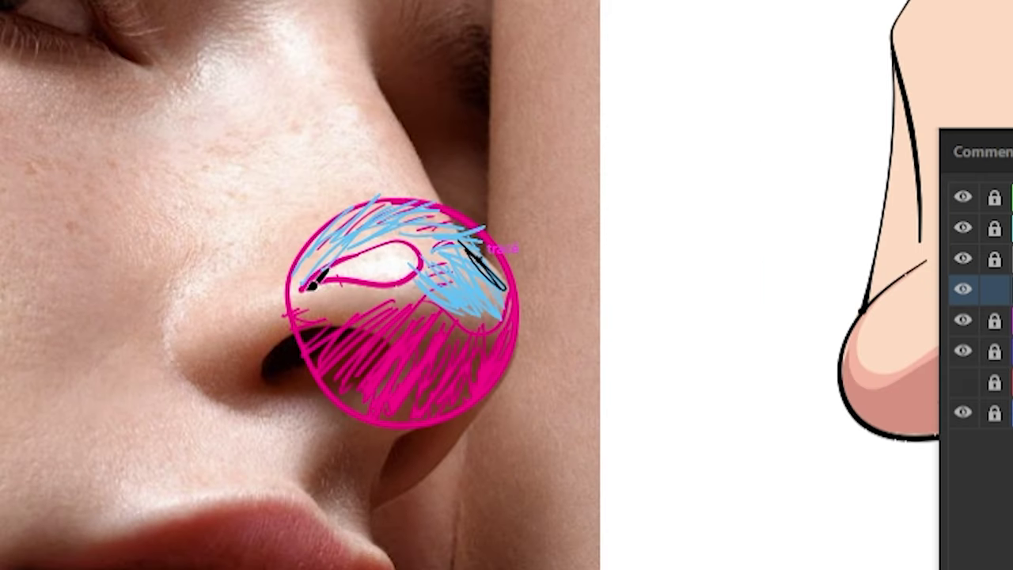
scroll(407, 276, "down", 2)
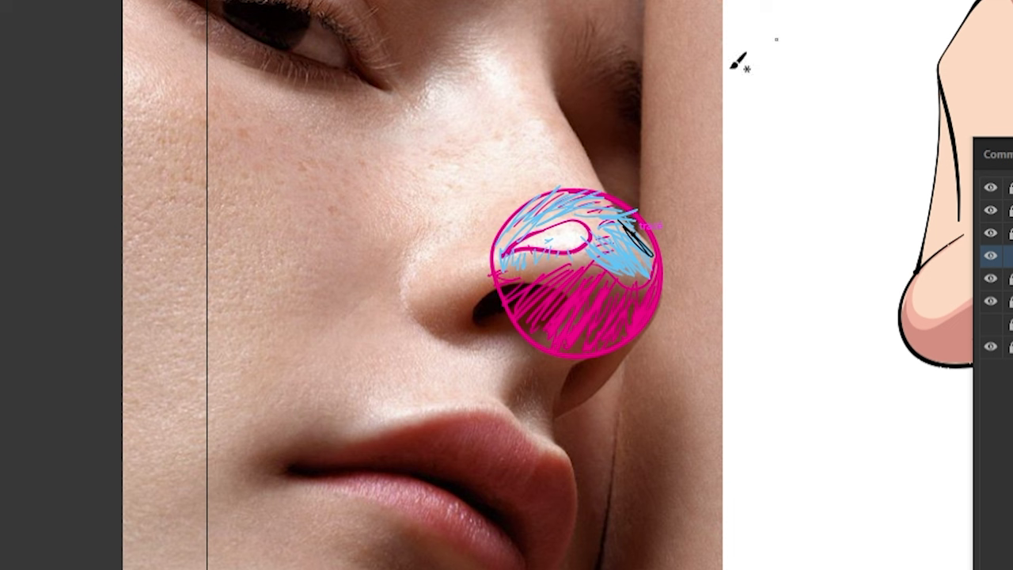
mouse_move(557, 229)
left_mouse_down()
mouse_move(581, 237)
mouse_move(570, 230)
left_mouse_up()
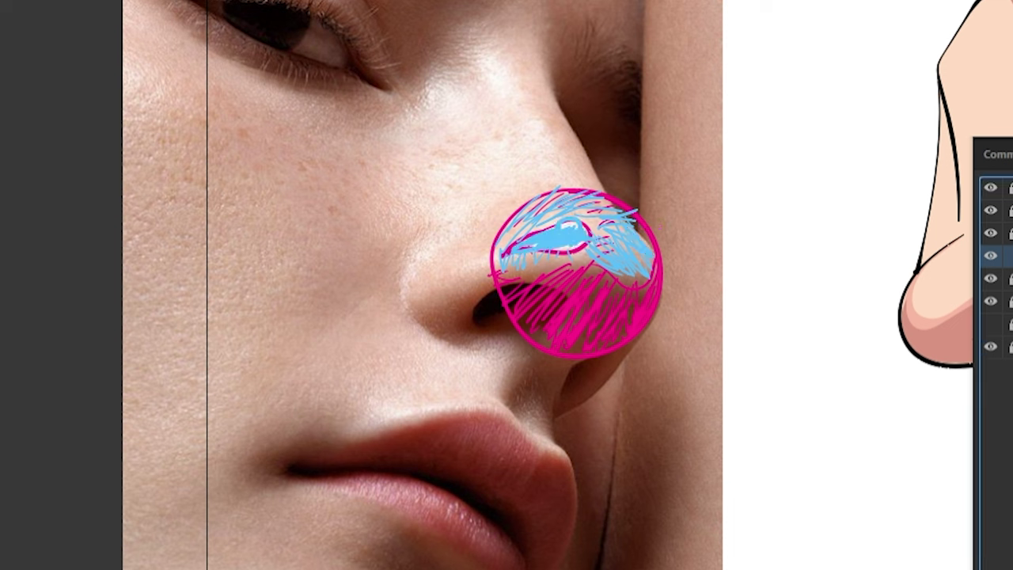
key("Delete")
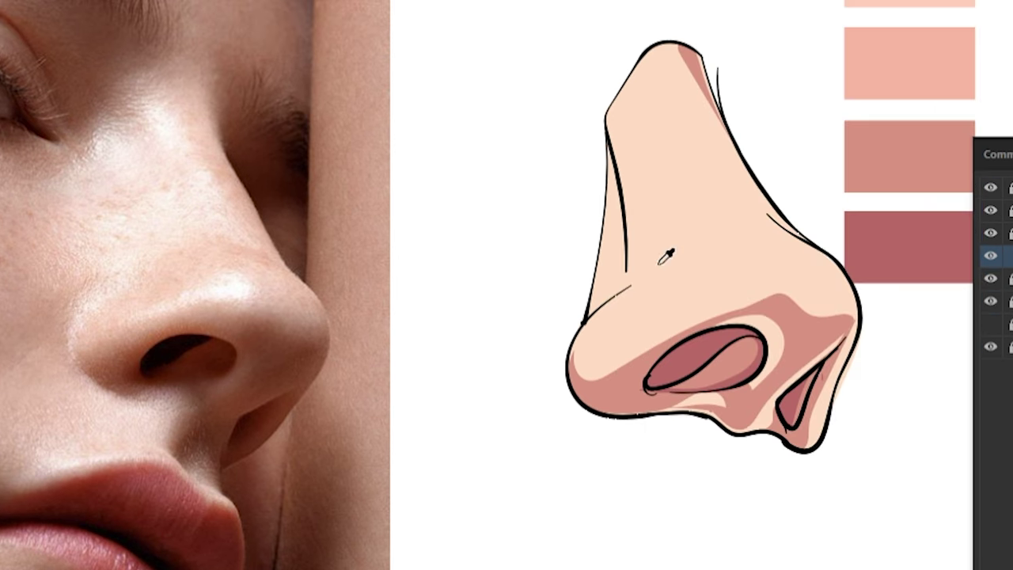
Pencil a thin line down the drawn nose's left contour, then make Calque 4 active.
left_click_drag(840, 199, 865, 178)
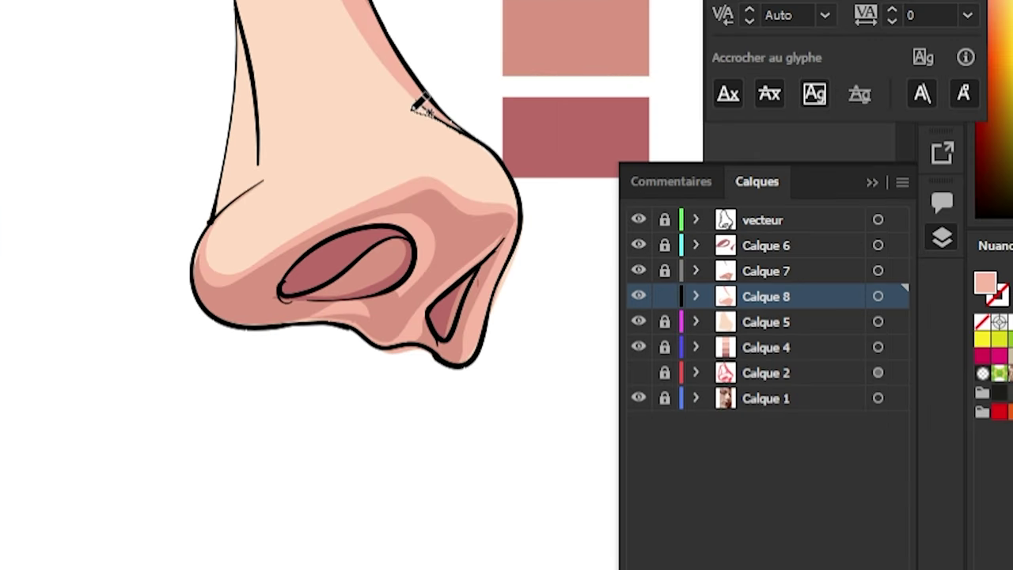
mouse_move(348, 130)
left_mouse_down()
mouse_move(340, 256)
mouse_move(498, 185)
mouse_move(461, 229)
left_mouse_up()
left_click_drag(305, 229, 282, 271)
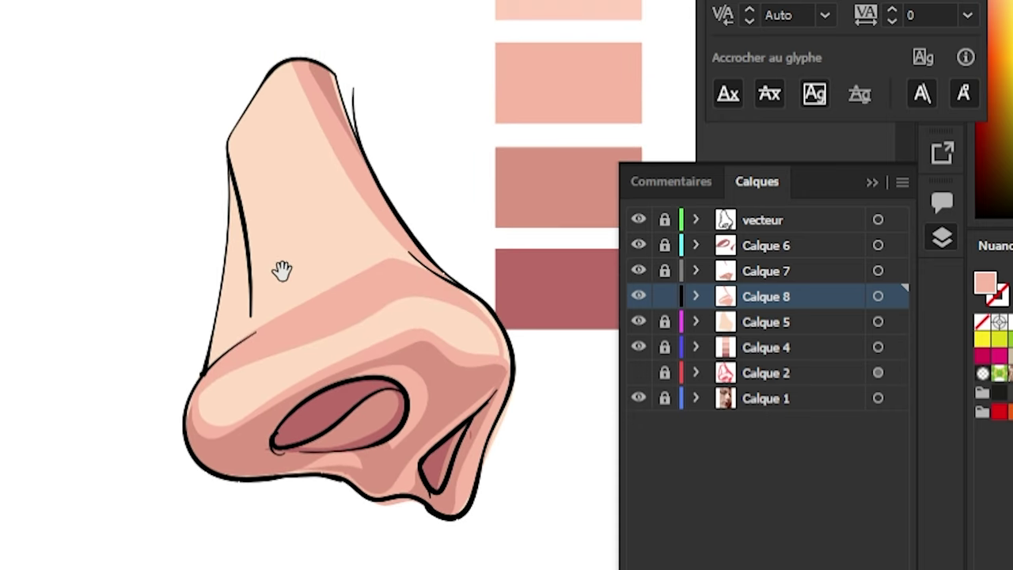
left_click_drag(228, 154, 246, 329)
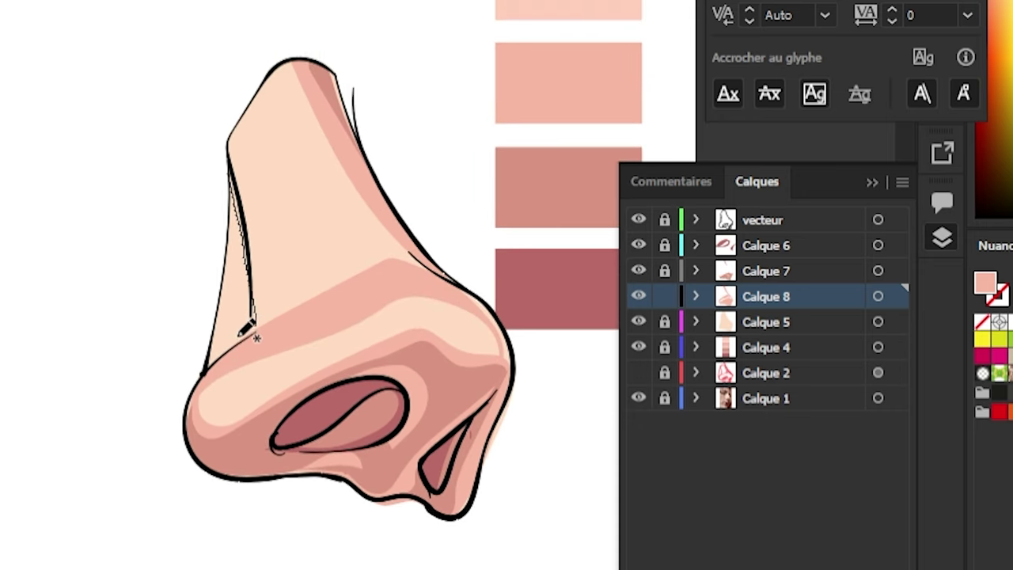
left_click_drag(211, 366, 204, 383)
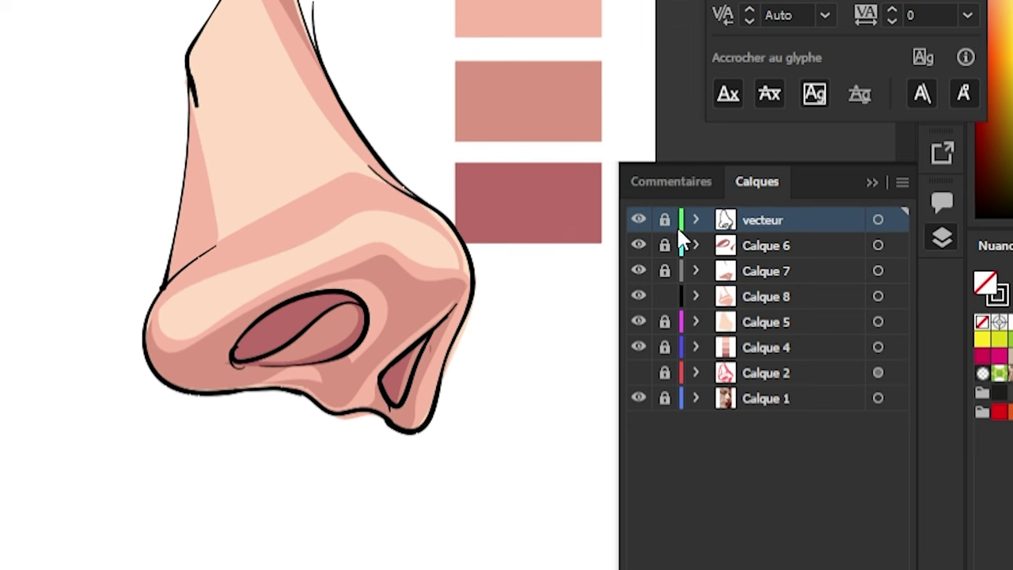
left_click(772, 348)
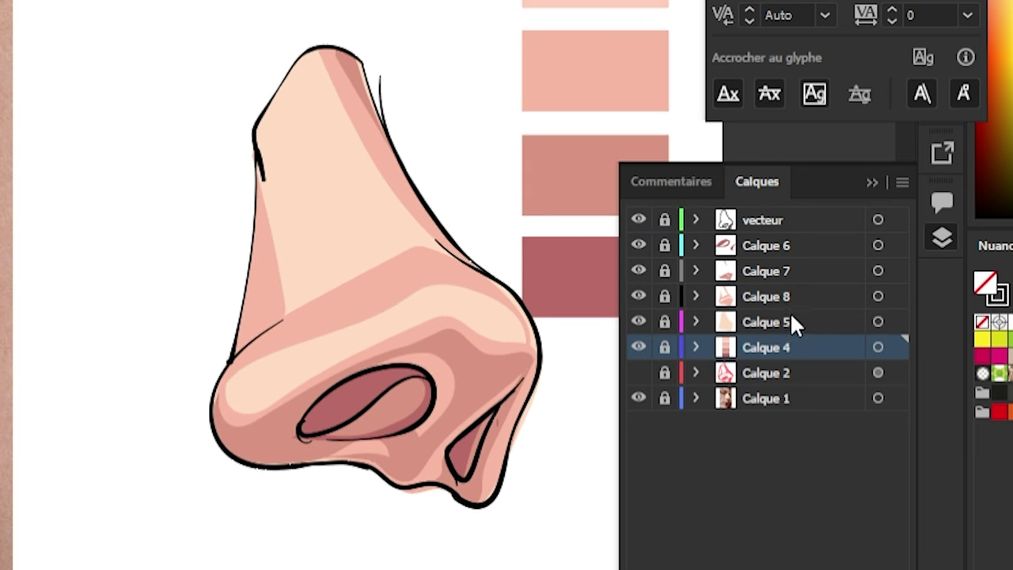
With Calque 5 active, set the fill to a very pale peach in the Color Picker.
left_click(795, 315)
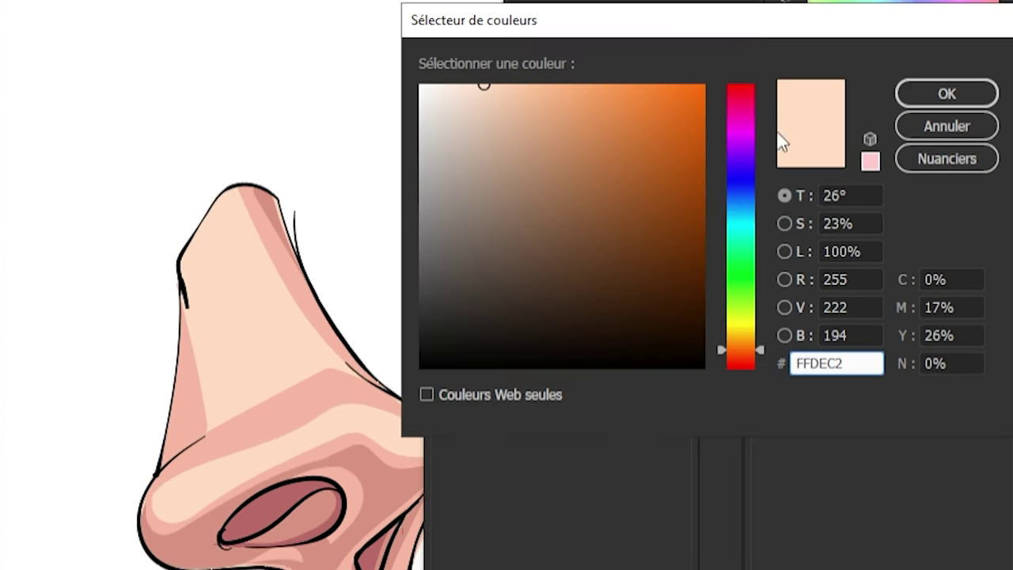
left_click_drag(485, 85, 484, 87)
mouse_move(480, 86)
left_mouse_down()
mouse_move(454, 84)
mouse_move(559, 86)
mouse_move(561, 64)
mouse_move(570, 69)
mouse_move(583, 217)
mouse_move(588, 48)
mouse_move(588, 57)
left_mouse_up()
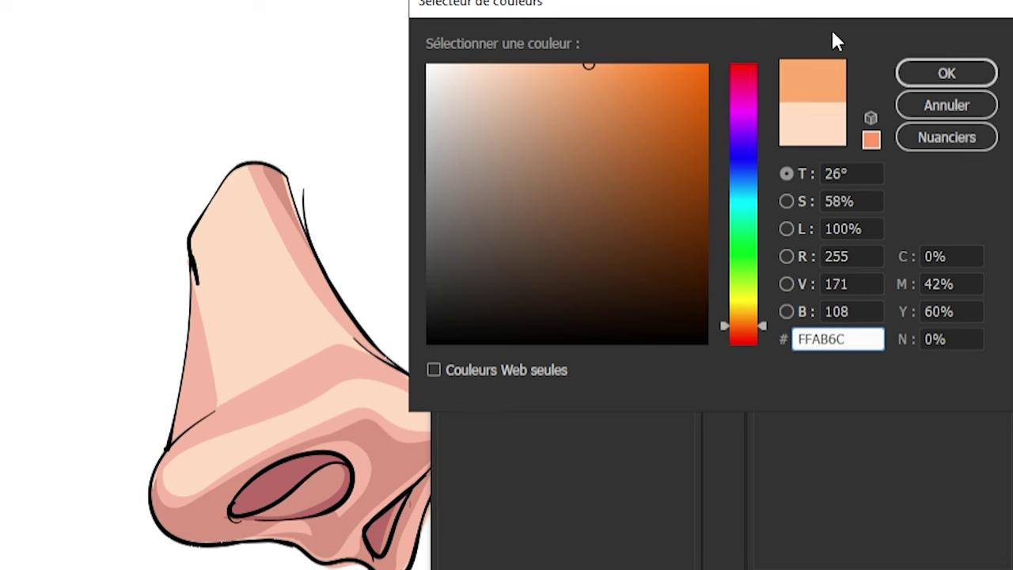
left_click(871, 140)
left_click_drag(490, 66, 467, 63)
left_click(946, 72)
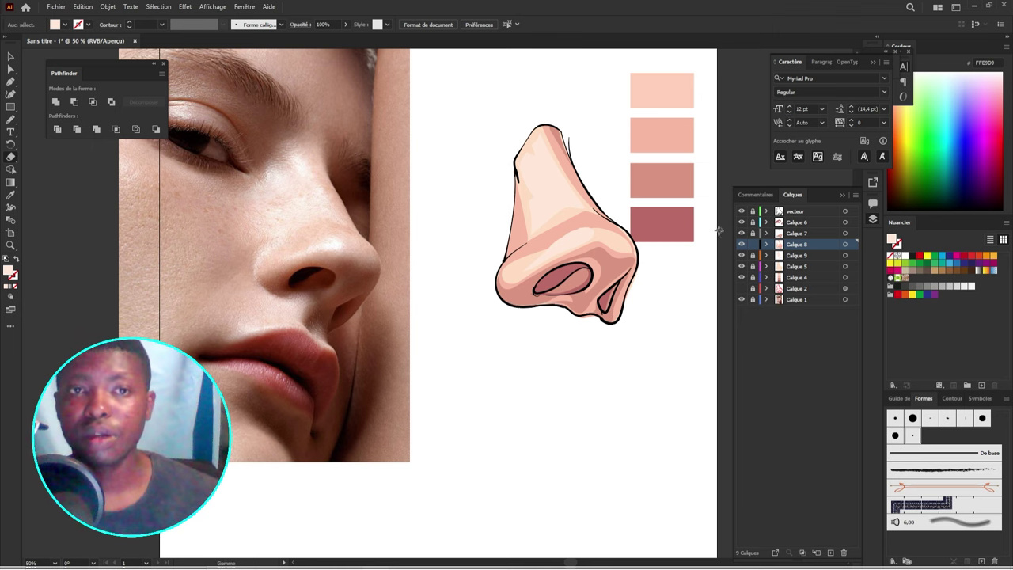
Recolour the bridge highlight to pale cream-yellow and trace a dark fill inside the right nostril.
left_click(845, 244)
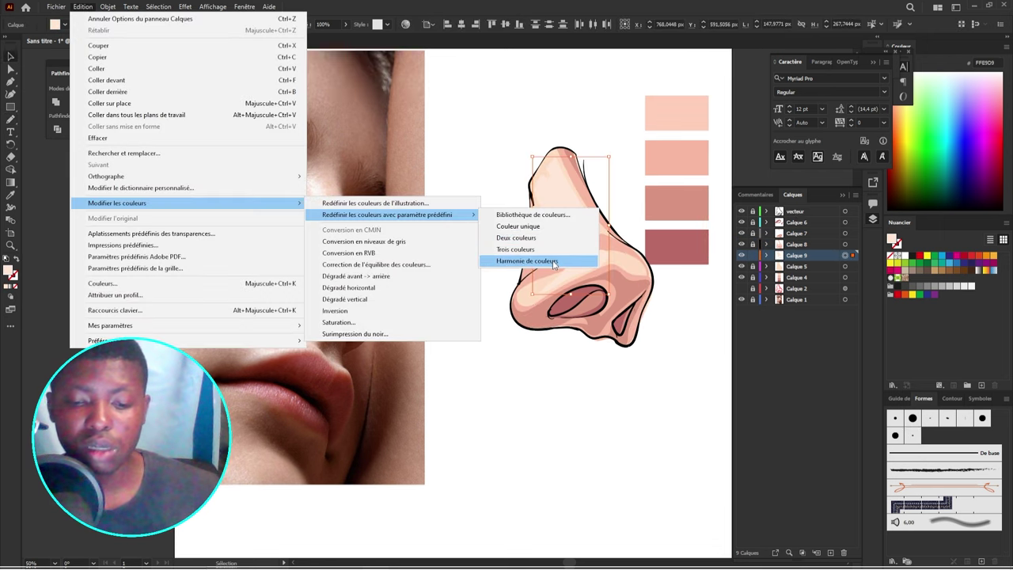
left_click(527, 260)
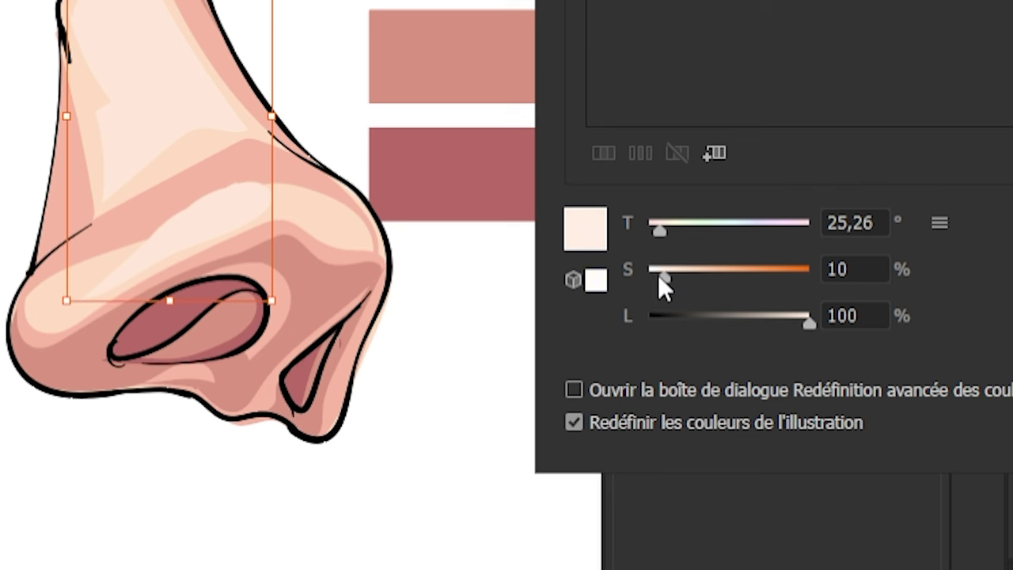
left_click_drag(659, 276, 703, 259)
left_click_drag(670, 290, 685, 293)
left_click_drag(653, 233, 665, 231)
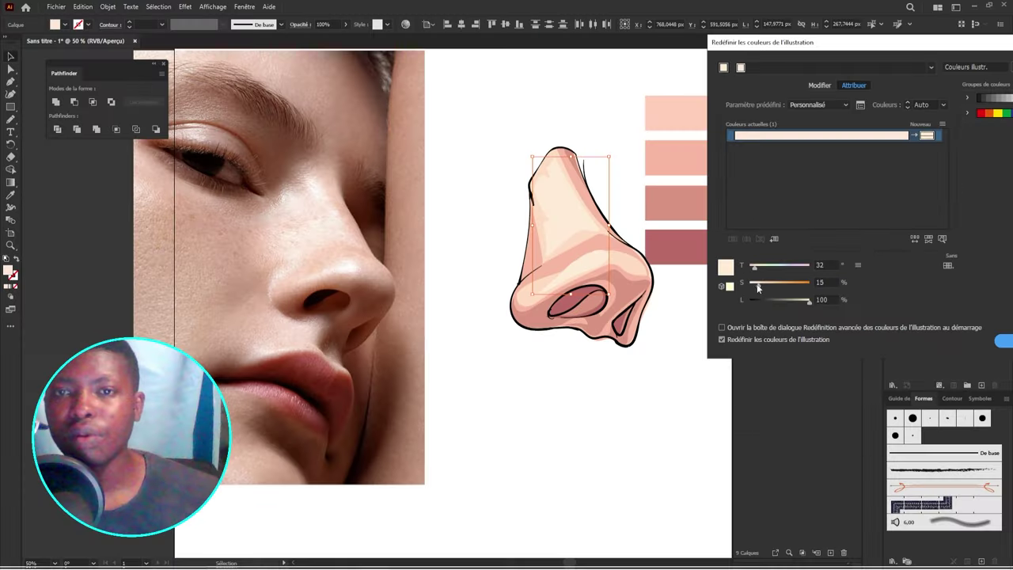
left_click_drag(756, 283, 770, 280)
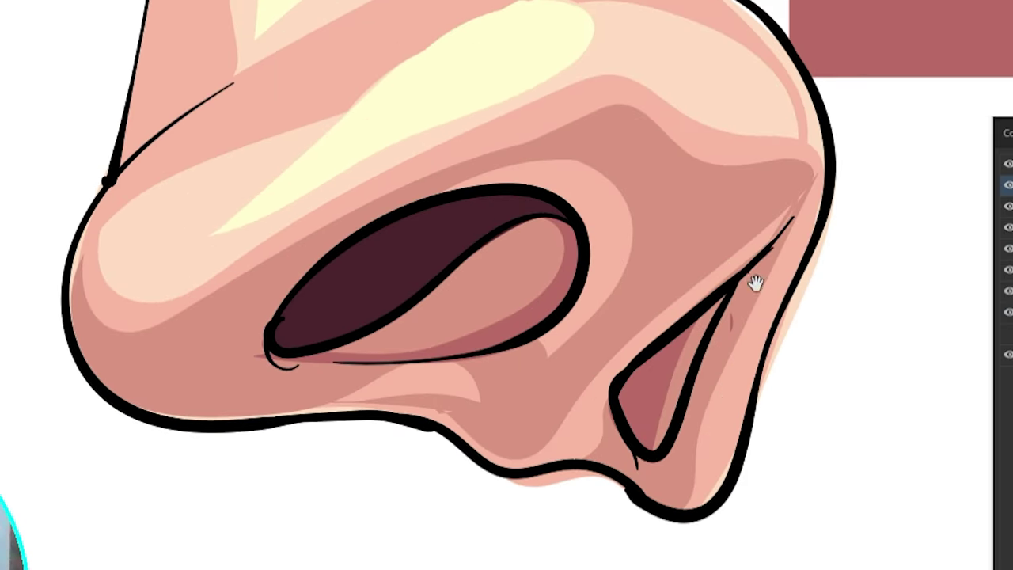
left_click_drag(753, 282, 621, 387)
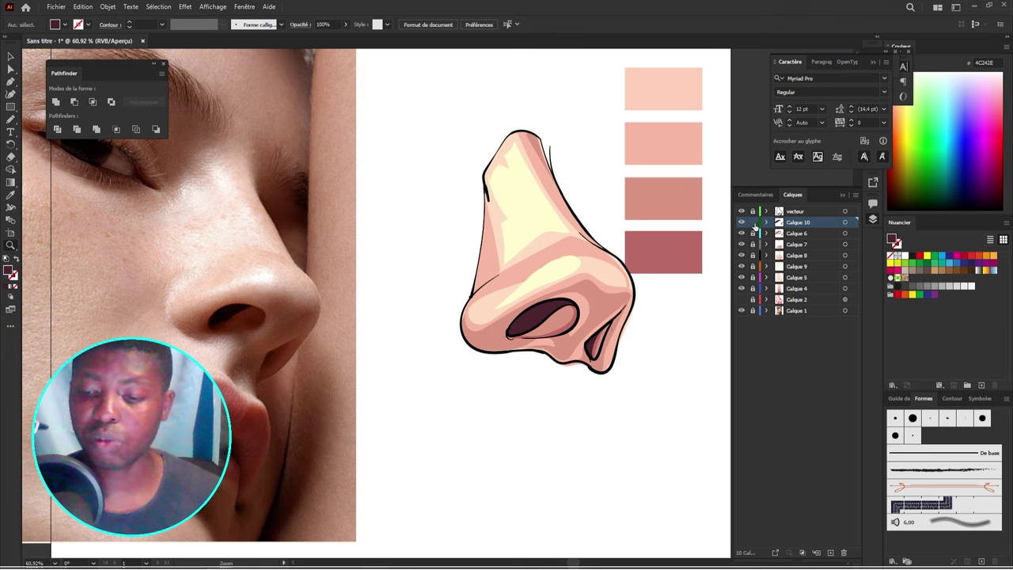
On a new layer, draw purple shadow shapes across the nose tip and right edge.
key("ctrl+l")
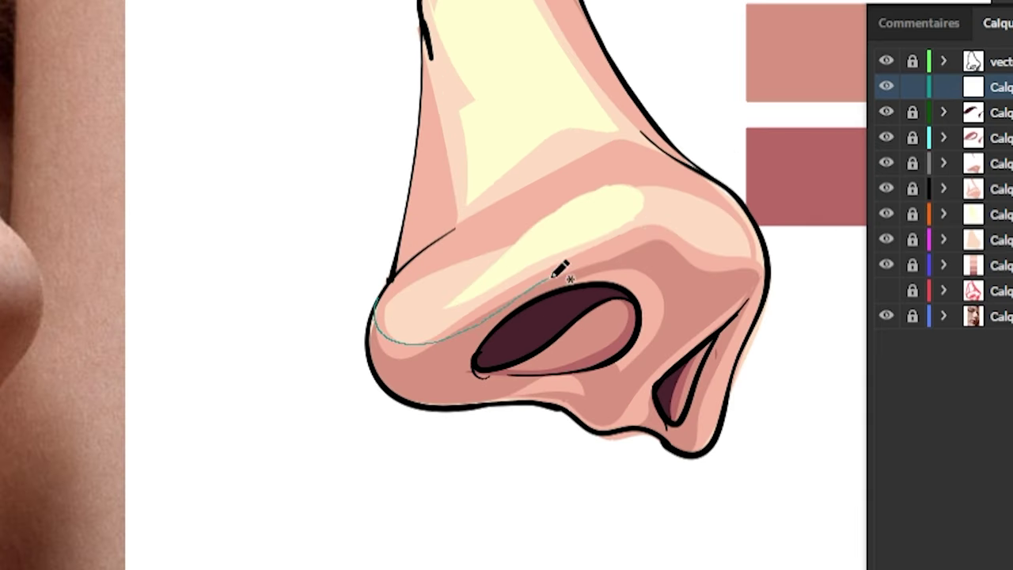
left_click_drag(466, 312, 633, 282)
left_click_drag(762, 246, 384, 328)
left_click_drag(615, 180, 509, 294)
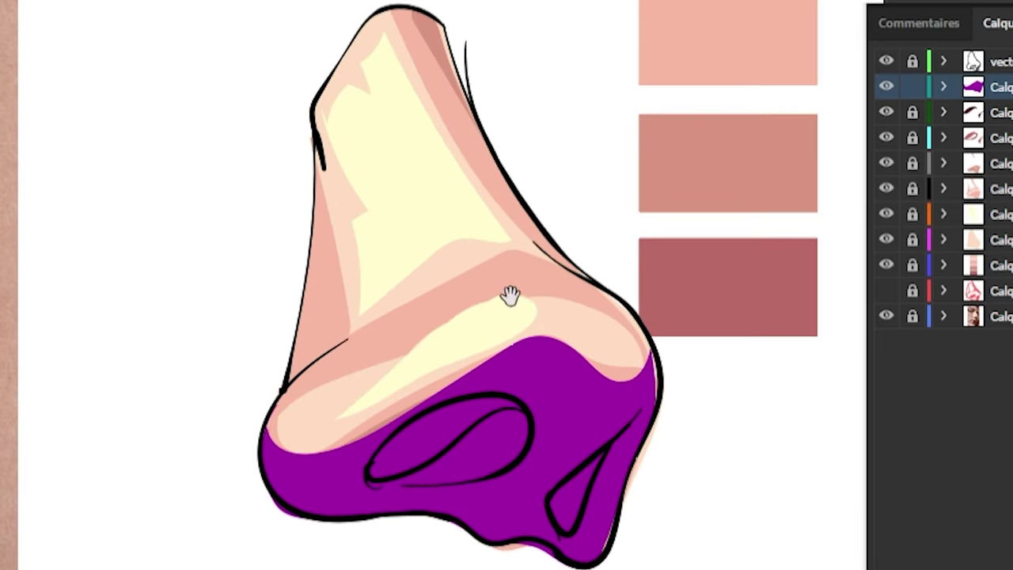
left_click_drag(601, 382, 667, 350)
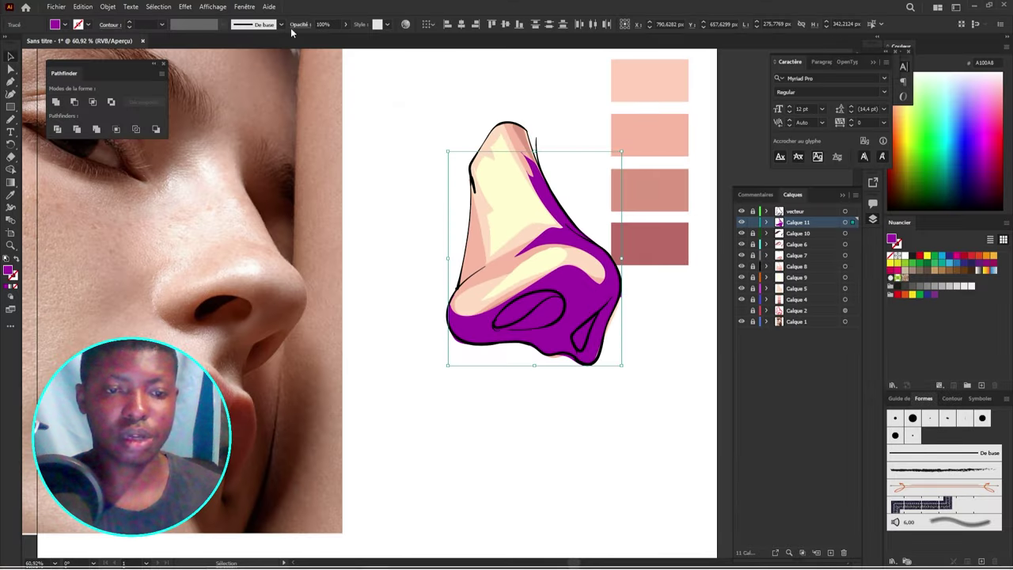
Set the shadow's blend mode to Produit and lower its opacity to 17%.
left_click(298, 26)
left_click(225, 48)
left_click(228, 76)
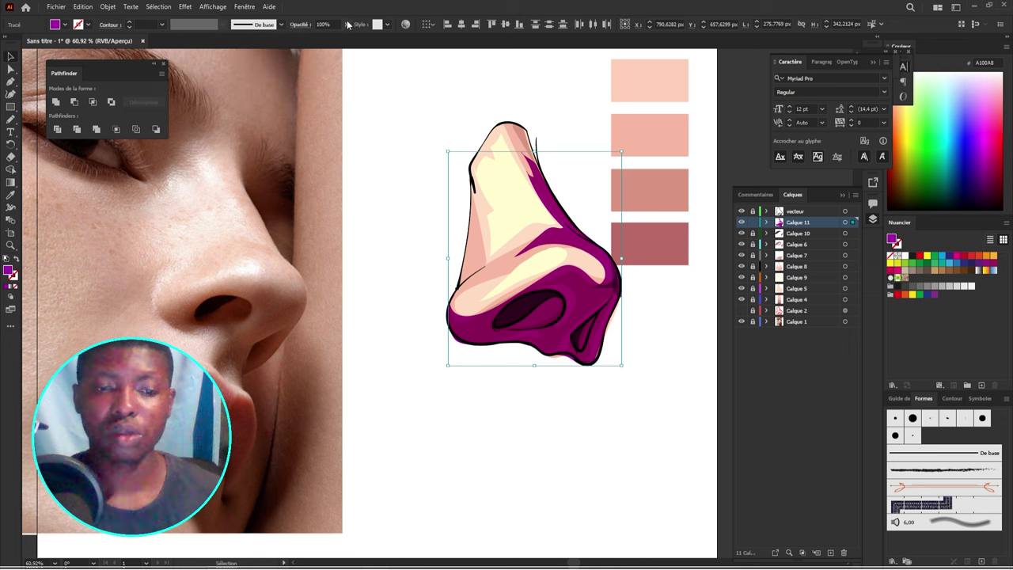
left_click_drag(332, 38, 313, 38)
Toggle the outline layer's visibility and select the nose outline artwork.
left_click(741, 210)
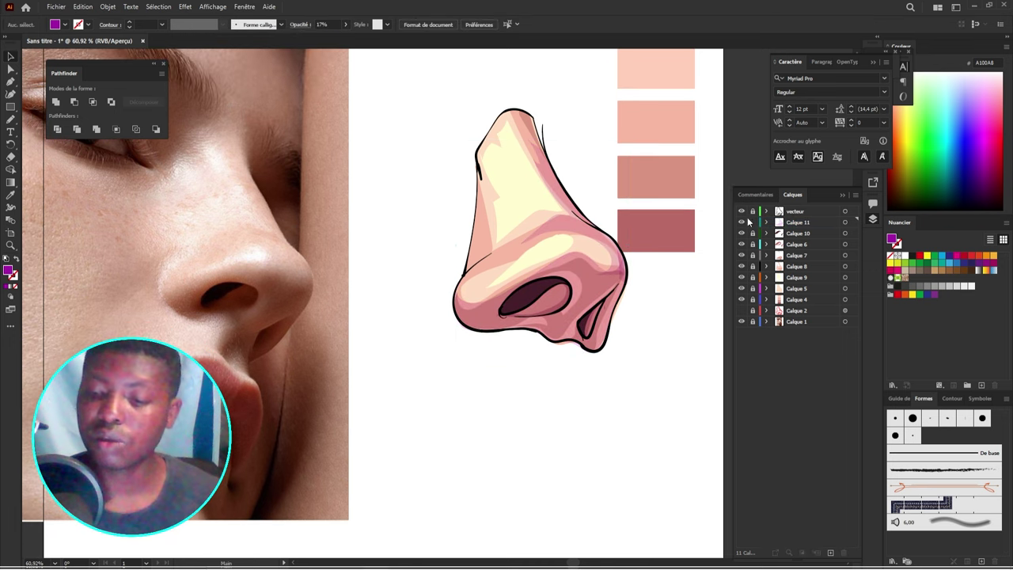
left_click(743, 211)
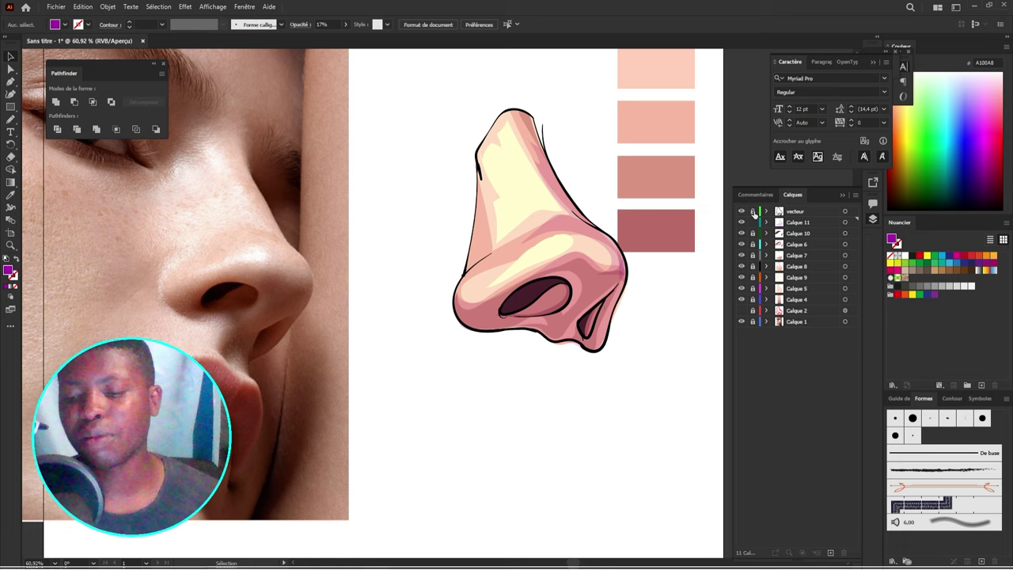
left_click(844, 210)
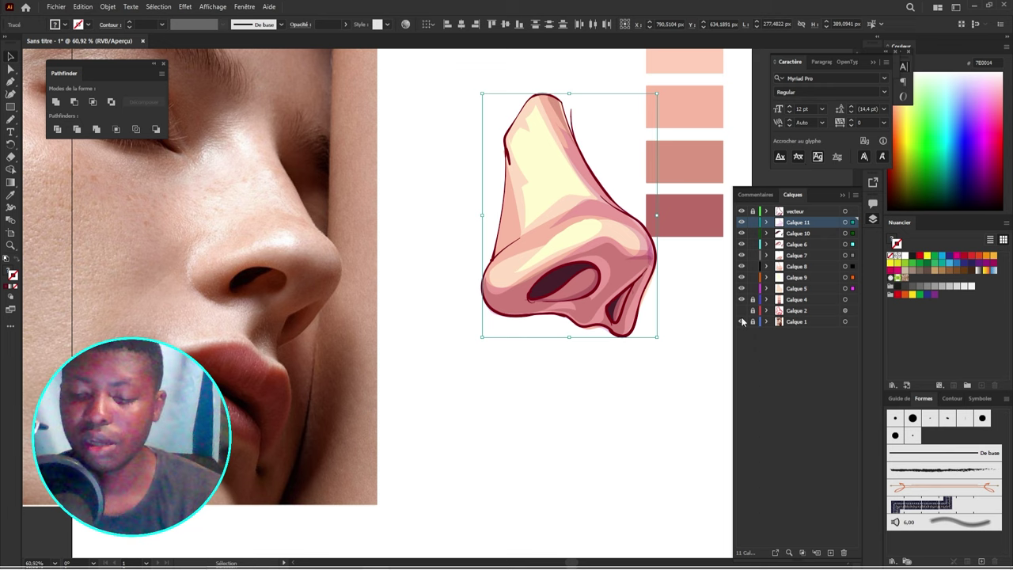
Hide the reference photo layers Calque 1 and Calque 2.
left_click_drag(741, 321, 741, 311)
scroll(670, 314, "up", 3)
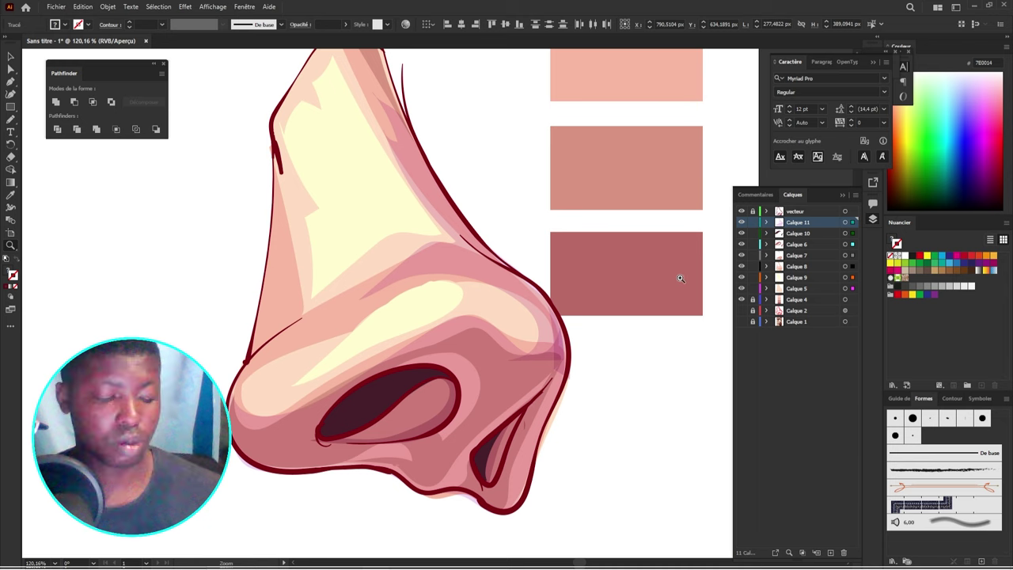
scroll(680, 278, "down", 2)
left_click(82, 7)
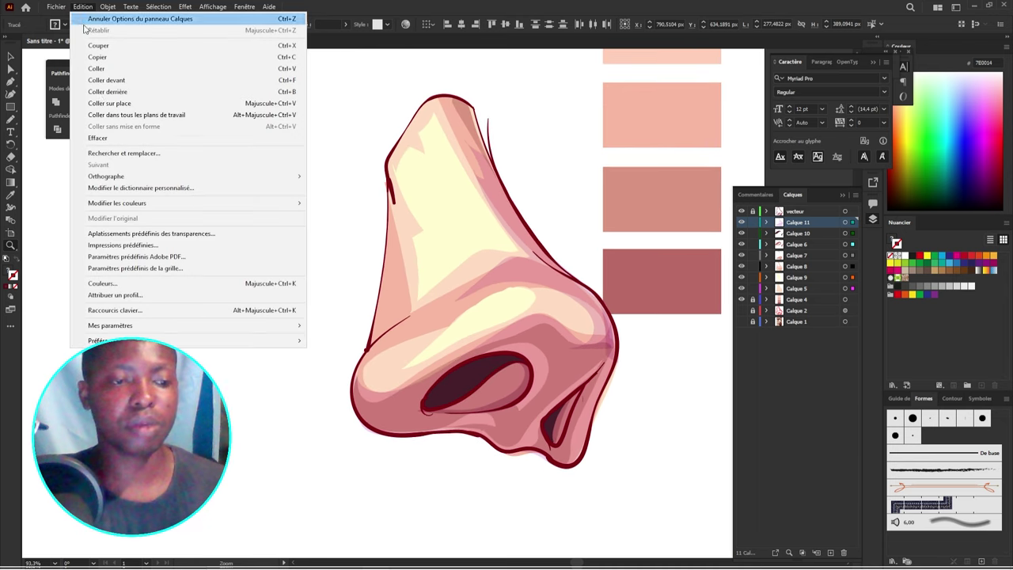
mouse_move(237, 61)
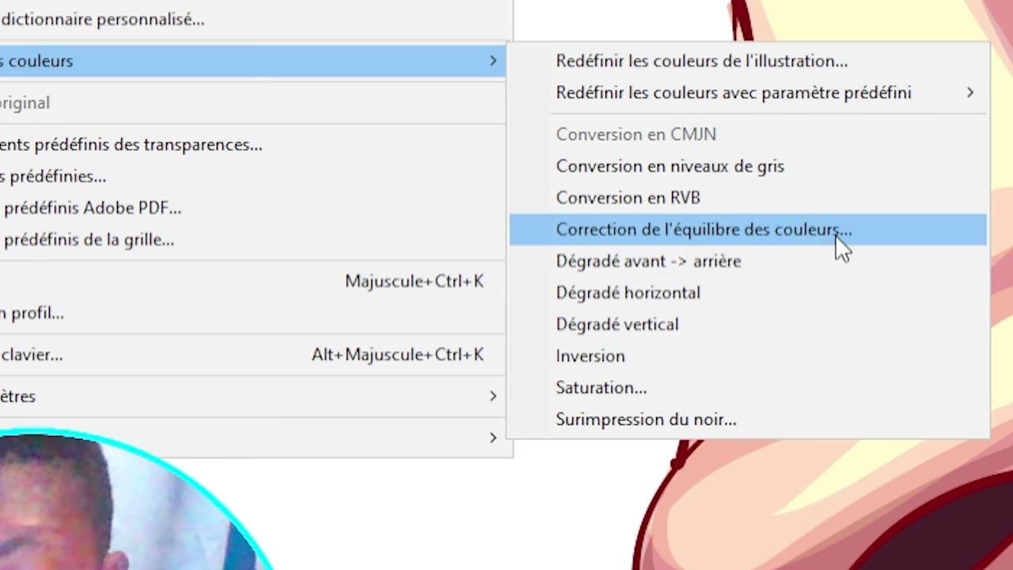
Apply a colour-balance correction with preview on, setting roughly Rouge 12 and Vert 7.
left_click(859, 233)
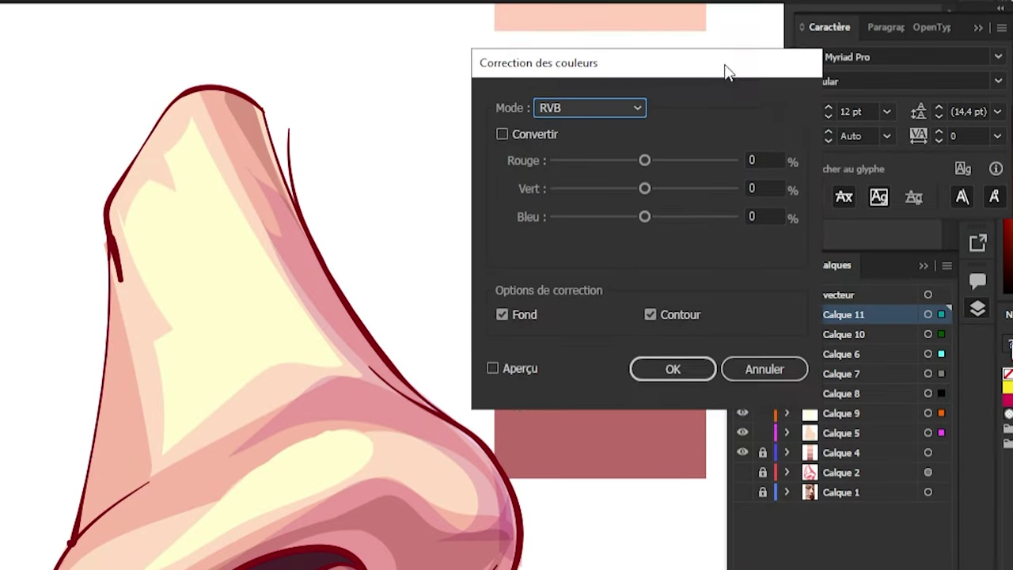
left_click(487, 370)
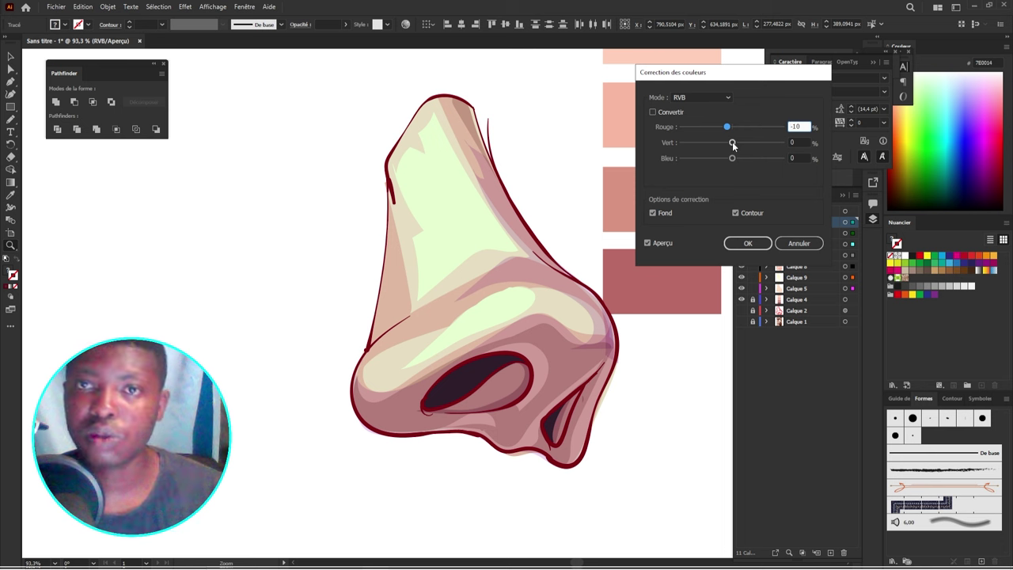
left_click_drag(732, 143, 725, 143)
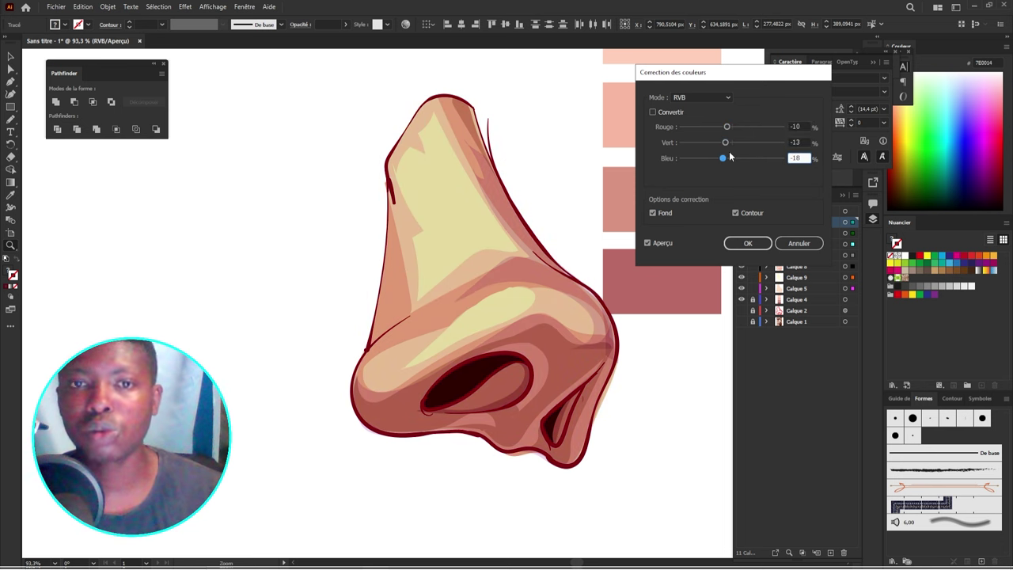
mouse_move(722, 158)
left_mouse_down()
mouse_move(734, 158)
mouse_move(735, 127)
mouse_move(736, 163)
left_mouse_up()
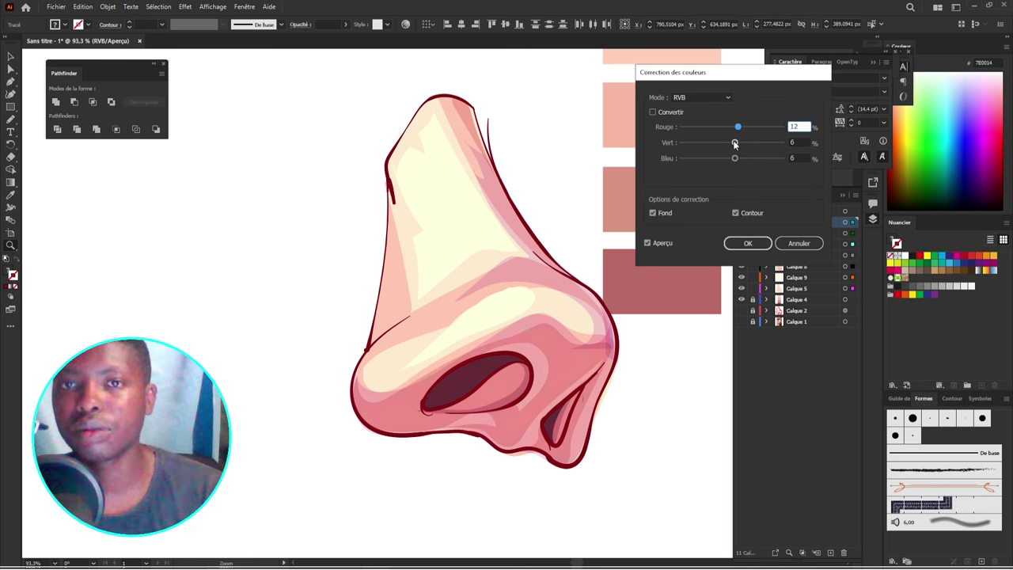
left_click_drag(734, 144, 736, 158)
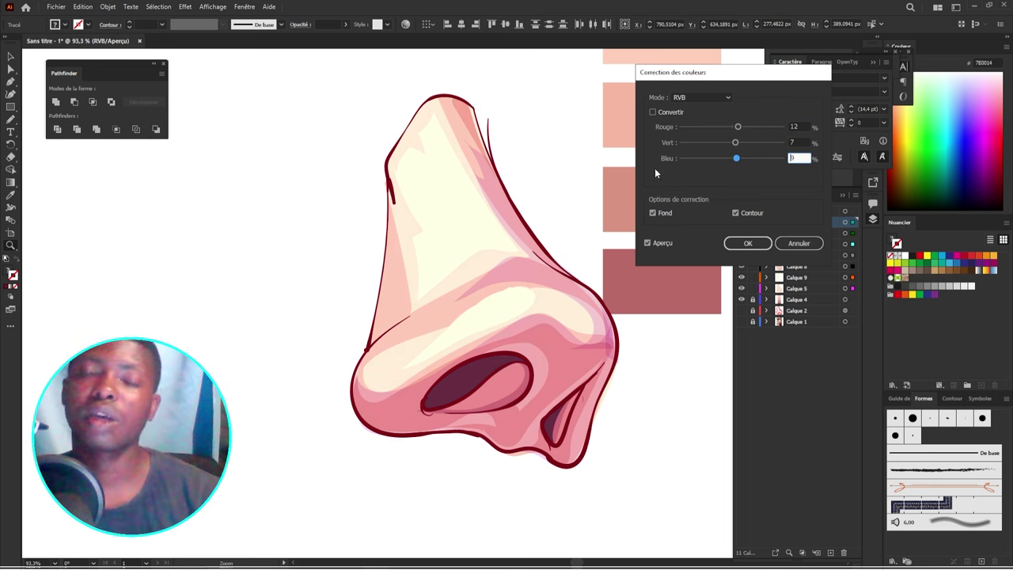
left_click(647, 243)
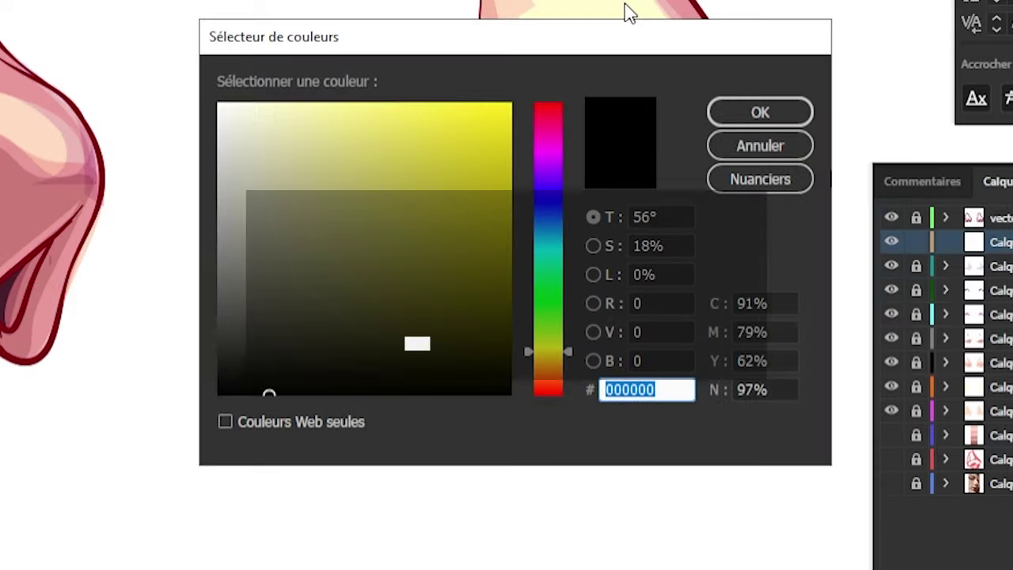
Set the fill colour to a muted reddish brown, about C46953, in the Color Picker.
left_click(560, 386)
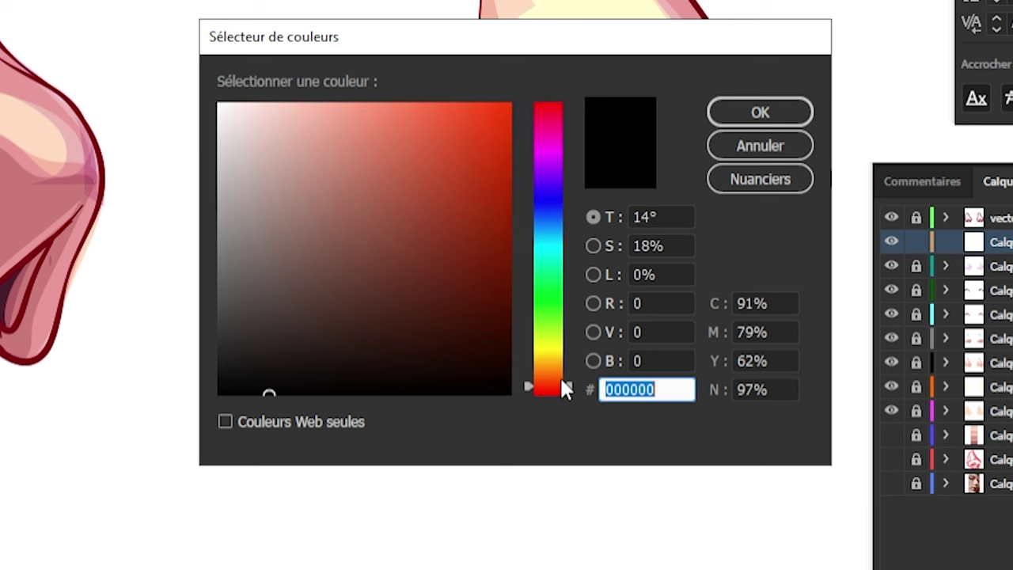
mouse_move(560, 381)
left_mouse_down()
mouse_move(579, 373)
mouse_move(580, 386)
left_mouse_up()
left_click(389, 141)
left_click_drag(405, 106, 407, 164)
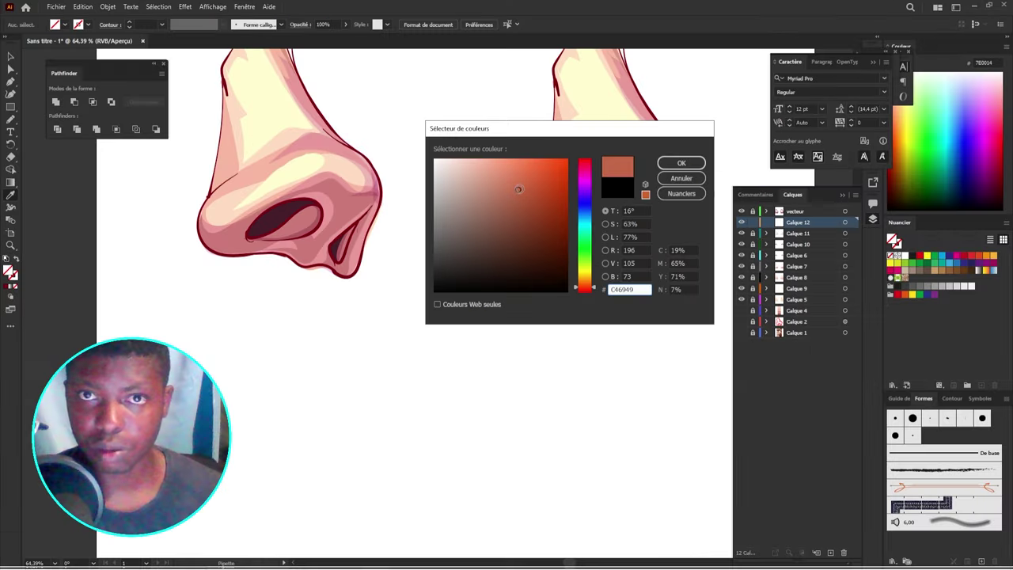
left_click(676, 163)
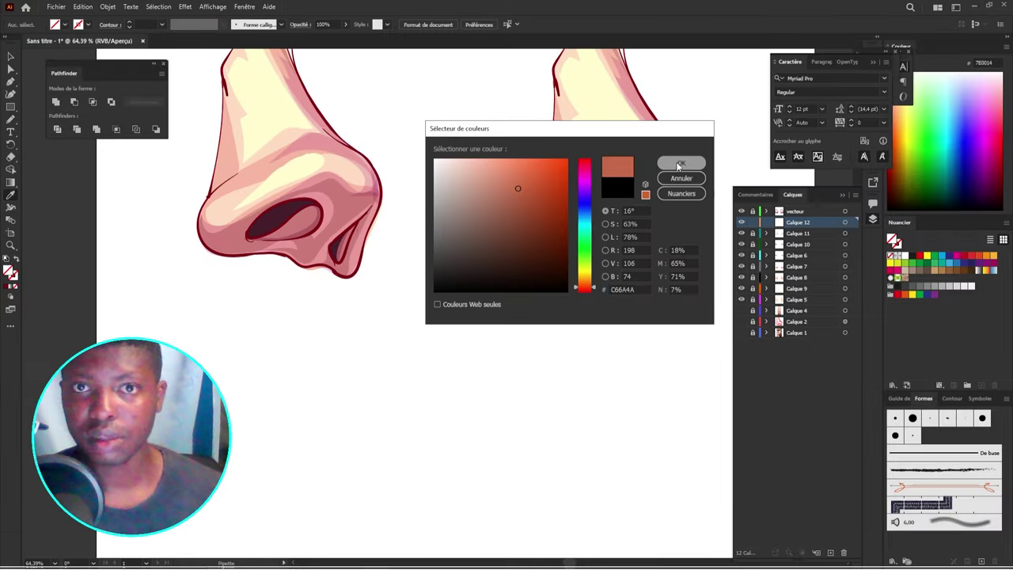
left_click_drag(592, 288, 593, 291)
left_click(512, 189)
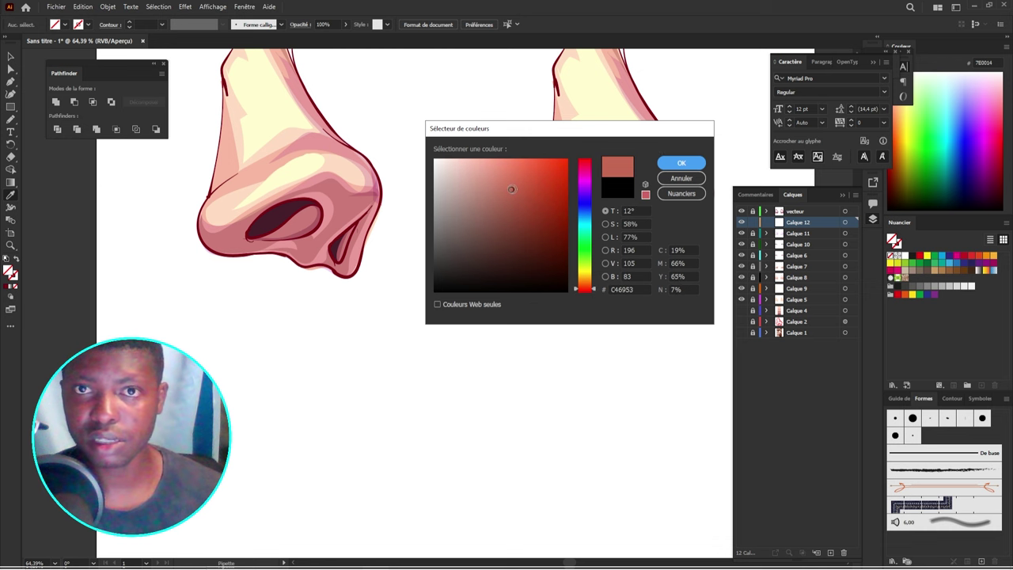
key("Return")
Draw a reddish-brown swatch rectangle below the right nose and copy it into a column of four.
key("m")
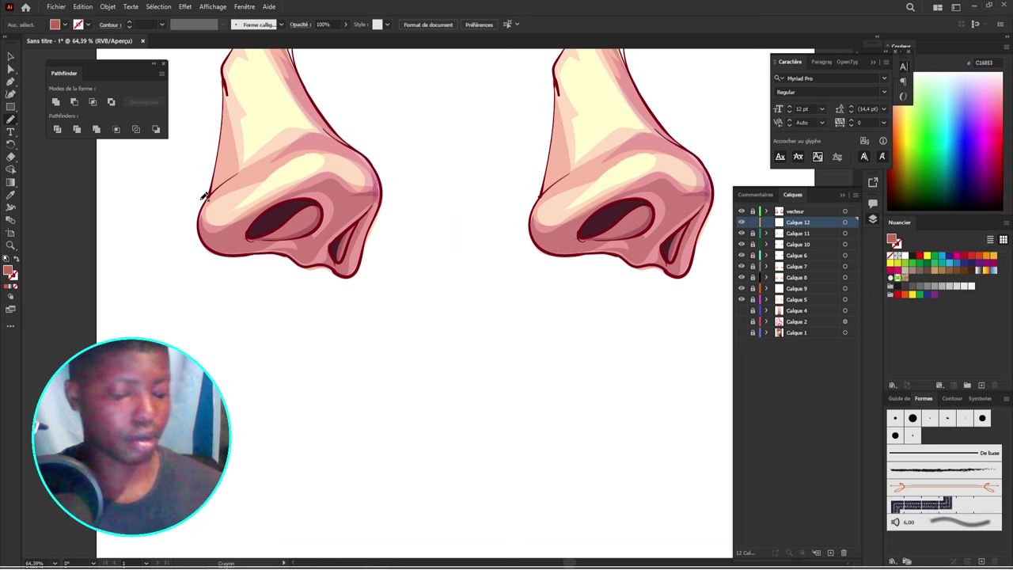
left_click_drag(492, 290, 571, 343)
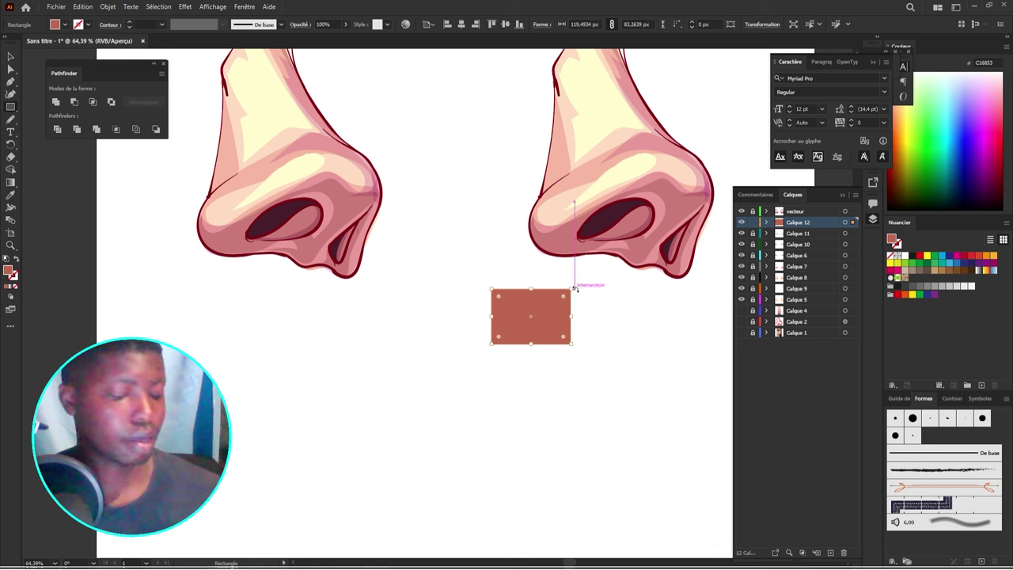
key("v")
scroll(556, 334, "right", 2)
left_click_drag(506, 333, 504, 476)
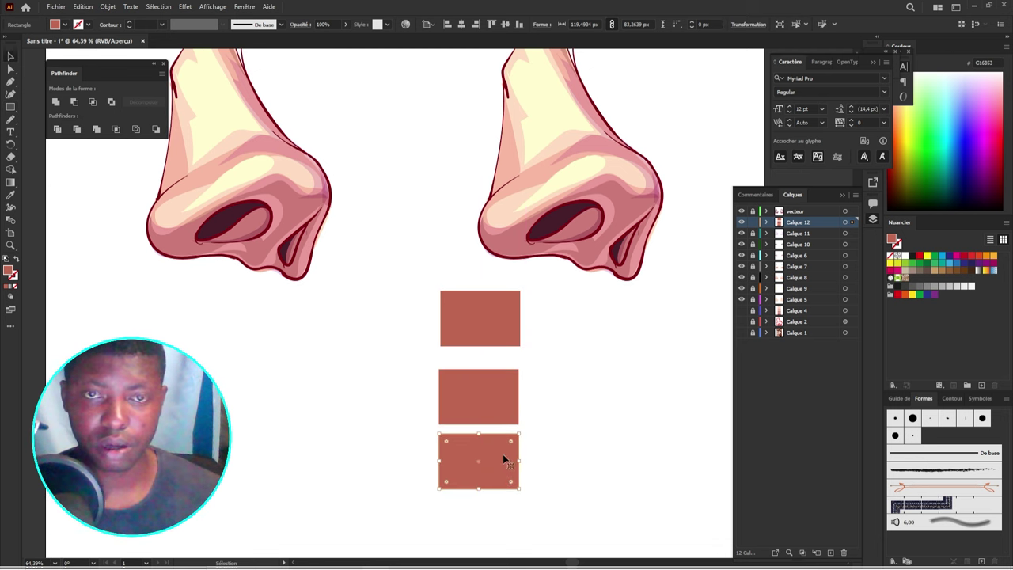
left_click(509, 404)
scroll(494, 325, "down", 1)
left_click_drag(500, 298, 498, 298)
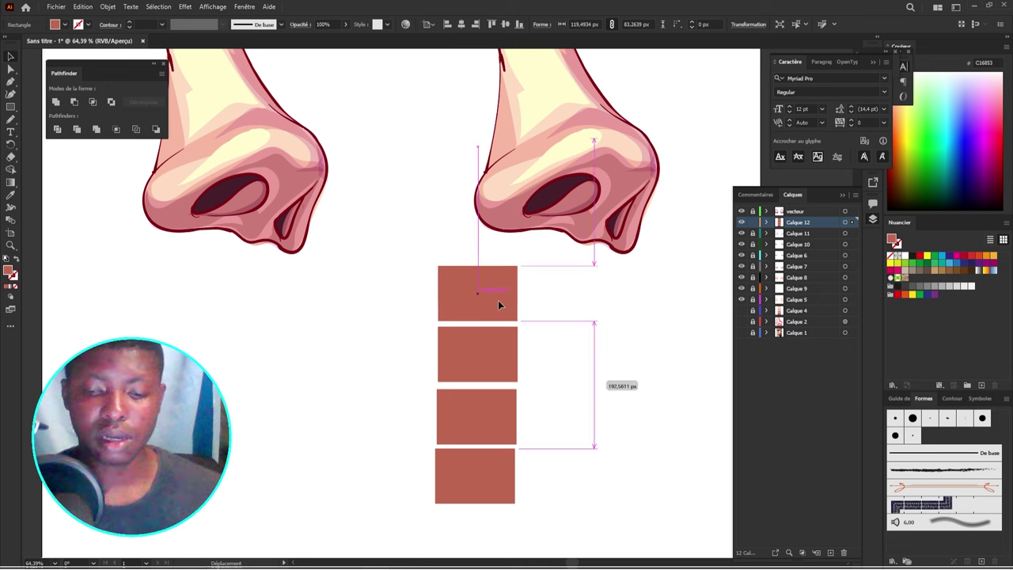
Darken the second swatch's fill to 935144.
left_click(507, 362)
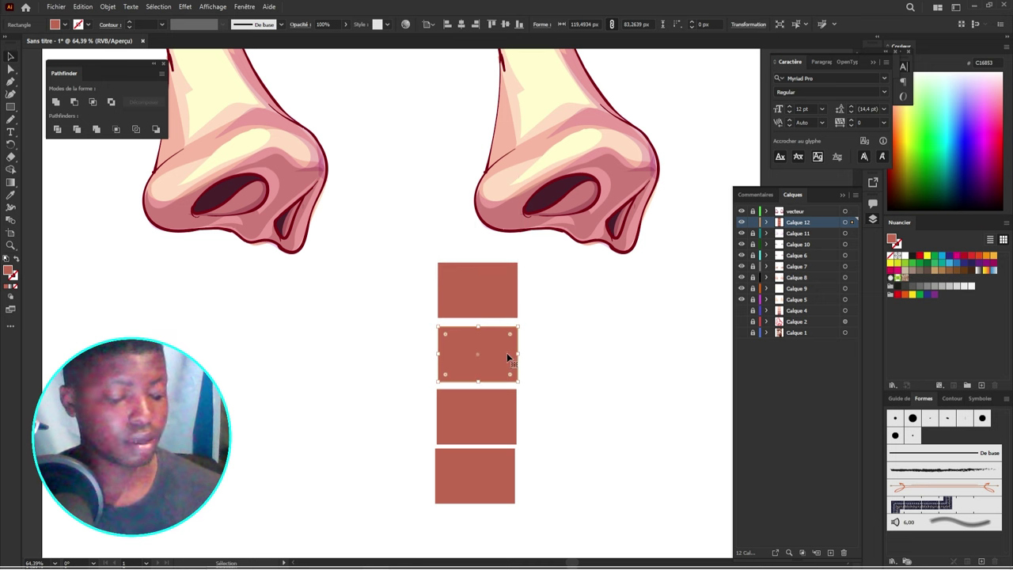
double_click(8, 270)
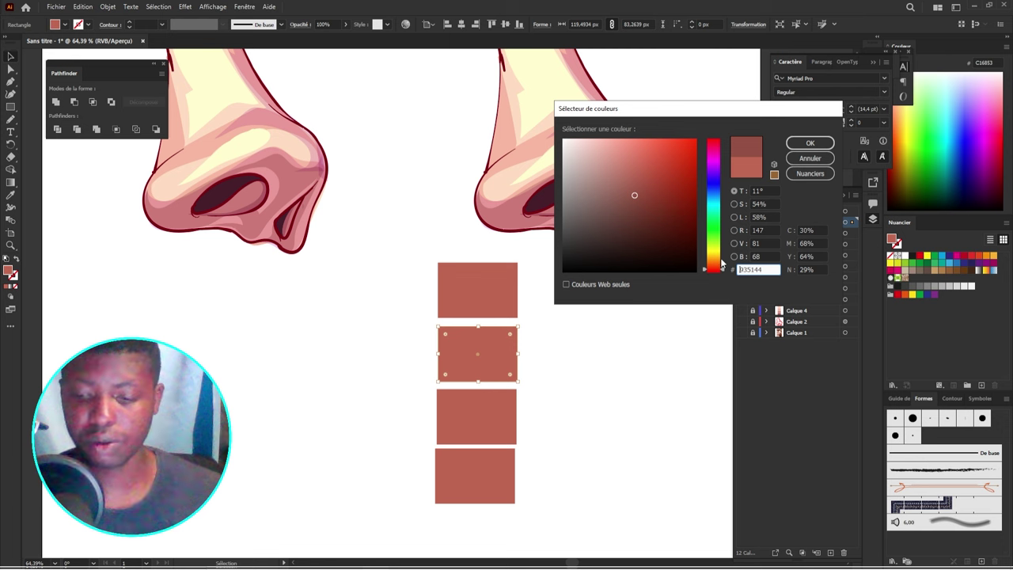
key("Return")
left_click(476, 415)
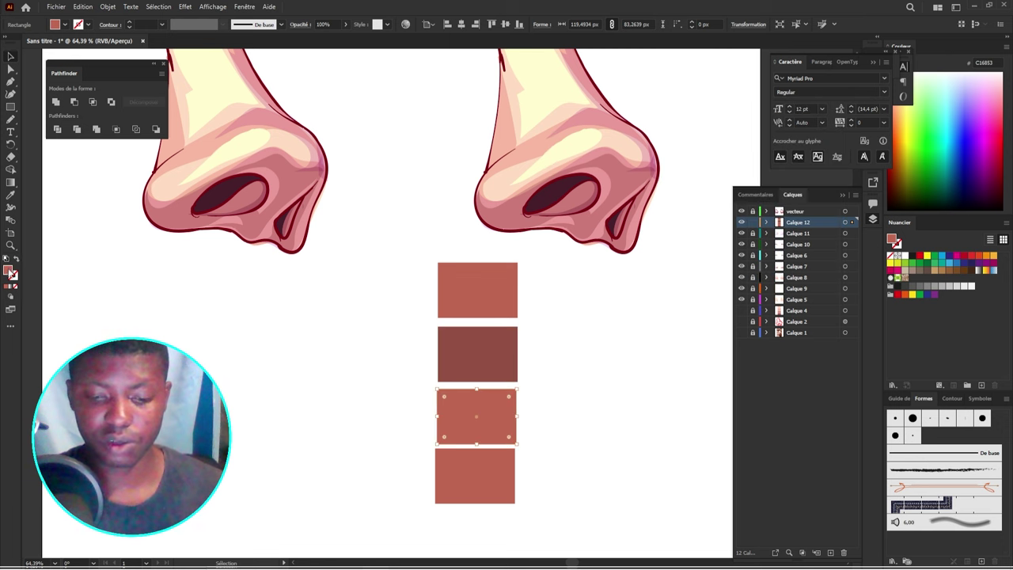
Fill the third swatch rectangle with dark red 7F3D3D.
double_click(10, 271)
left_click(633, 191)
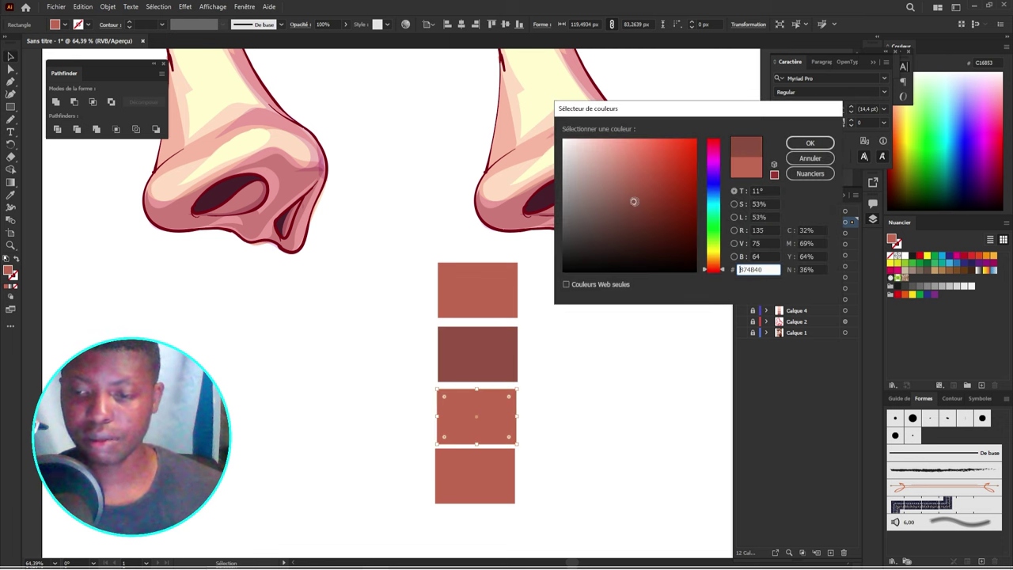
type("7F3D3D")
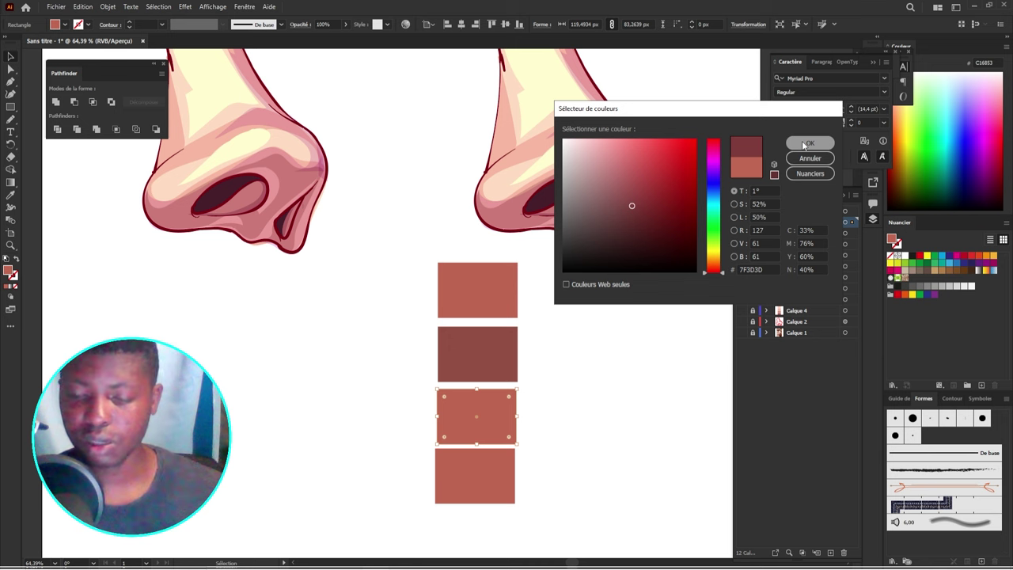
left_click(804, 143)
Copy the third swatch's colour onto the bottom swatch, then darken it to about 562828.
left_click(492, 466)
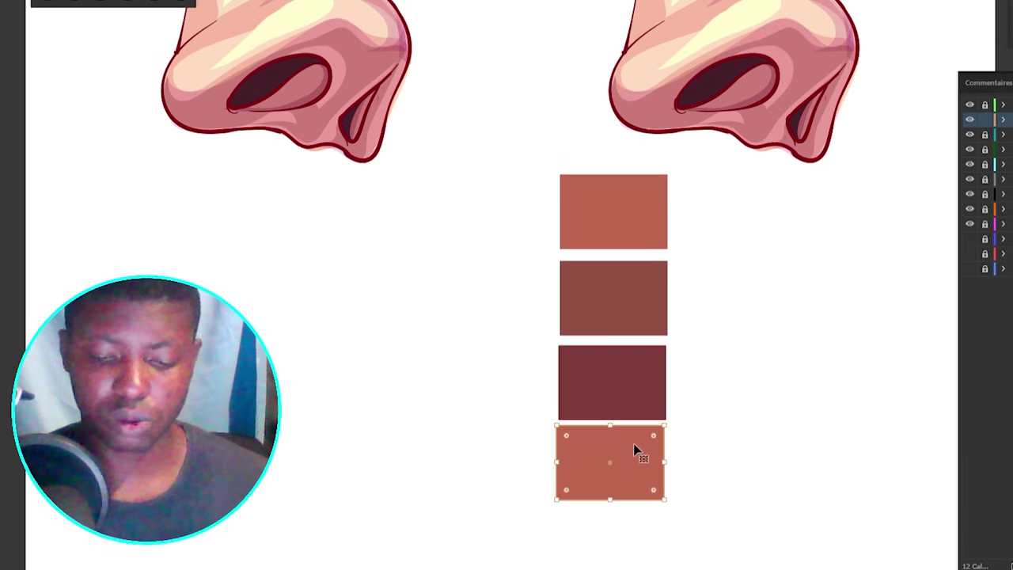
key("i")
left_click(631, 393)
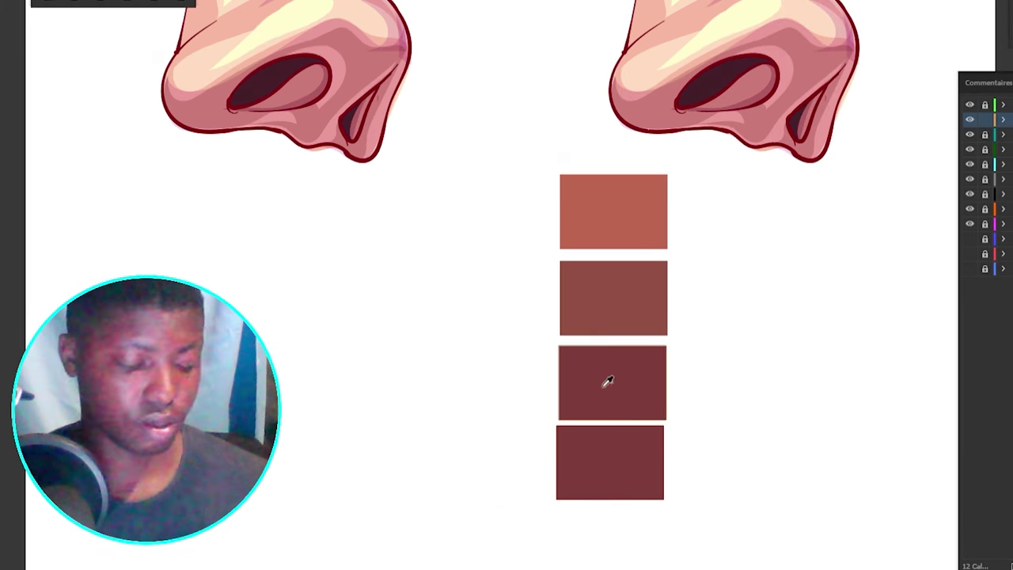
key("v")
double_click(892, 184)
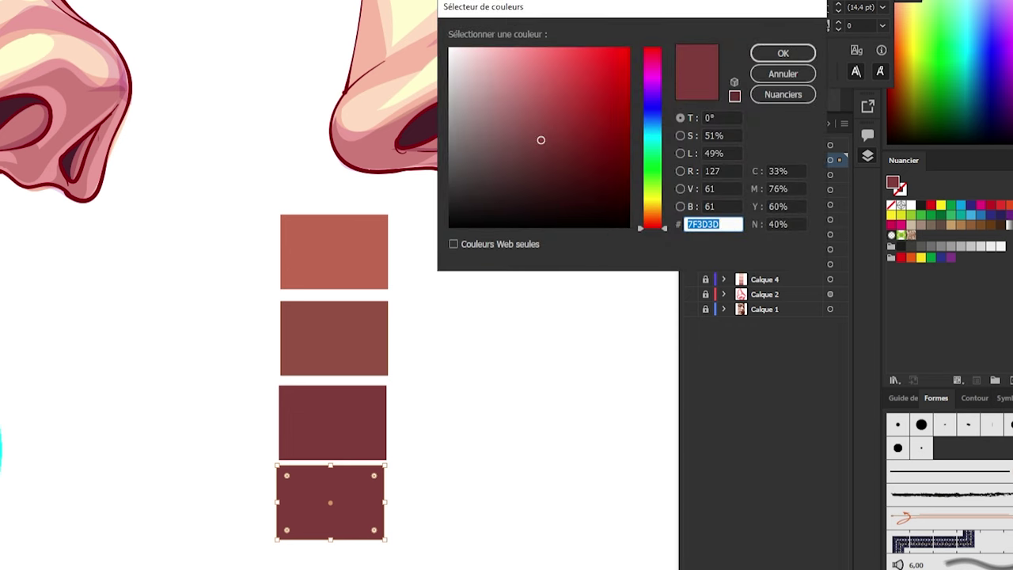
left_click_drag(543, 144, 546, 153)
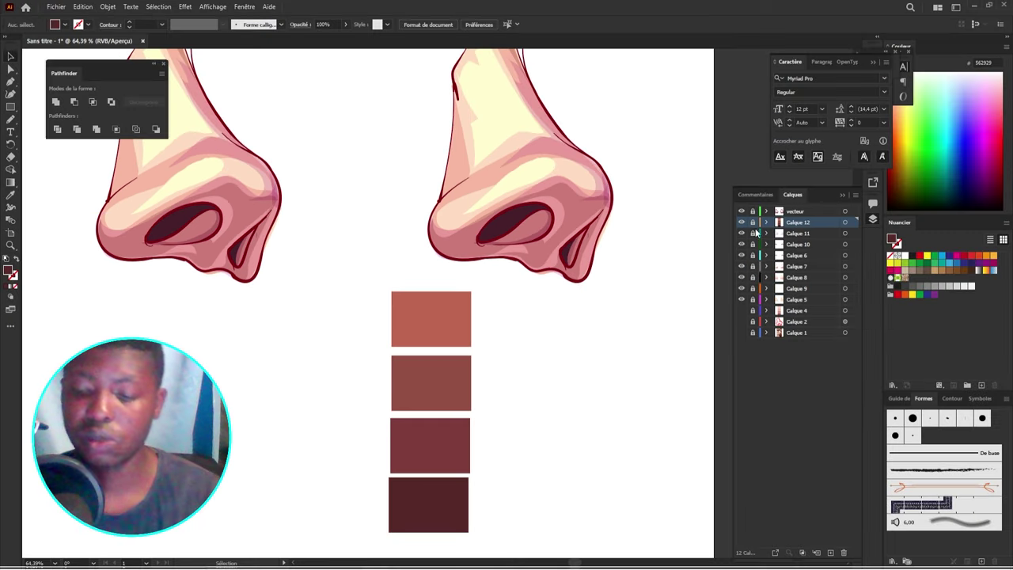
Unlock the nose layers Calque 5–11 in the Layers panel.
left_click_drag(753, 299, 756, 236)
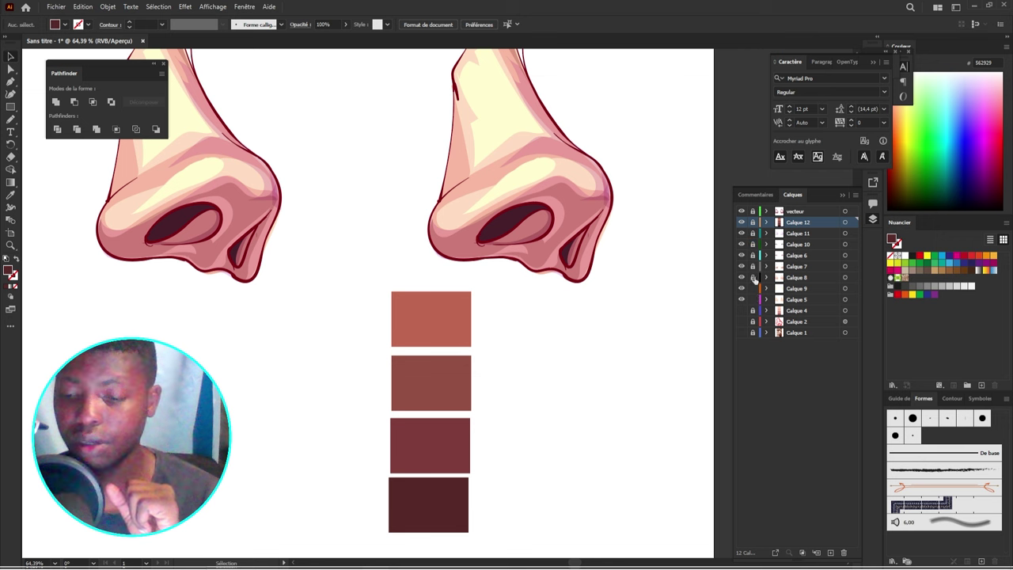
scroll(601, 303, "up", 2)
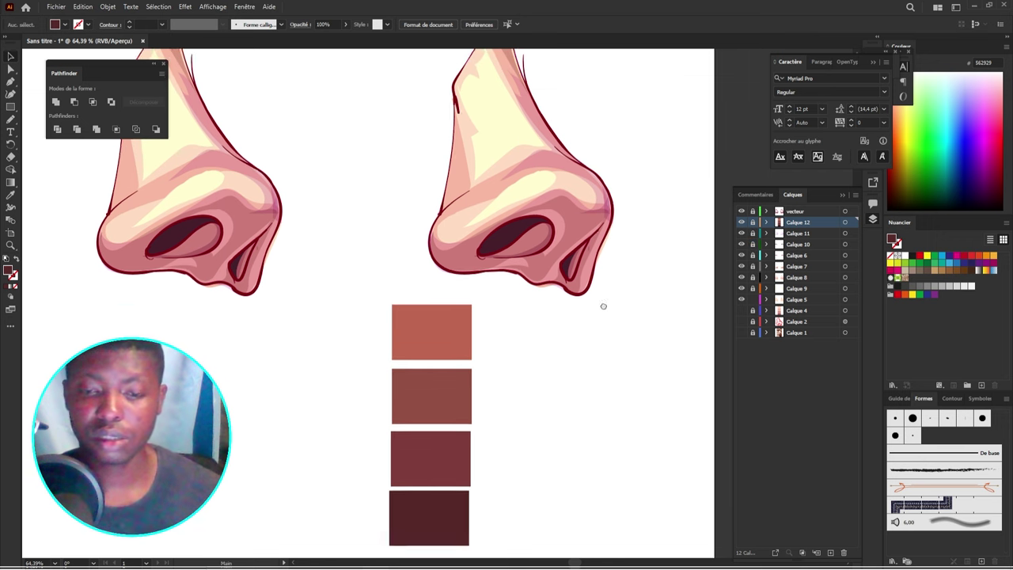
mouse_move(411, 77)
left_mouse_down()
mouse_move(624, 359)
mouse_move(560, 260)
left_mouse_up()
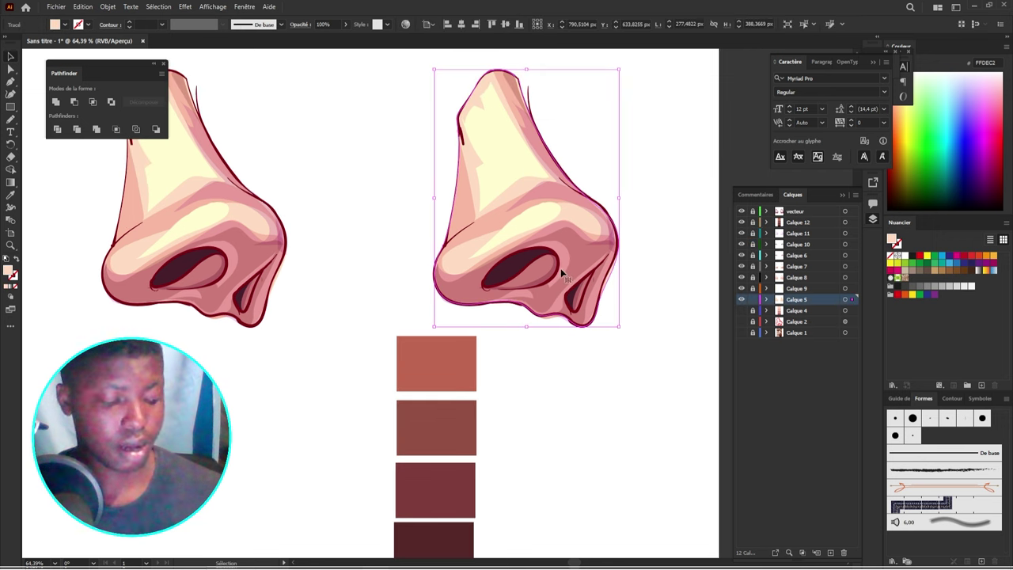
key("ctrl+shift+a")
scroll(515, 238, "up", 5)
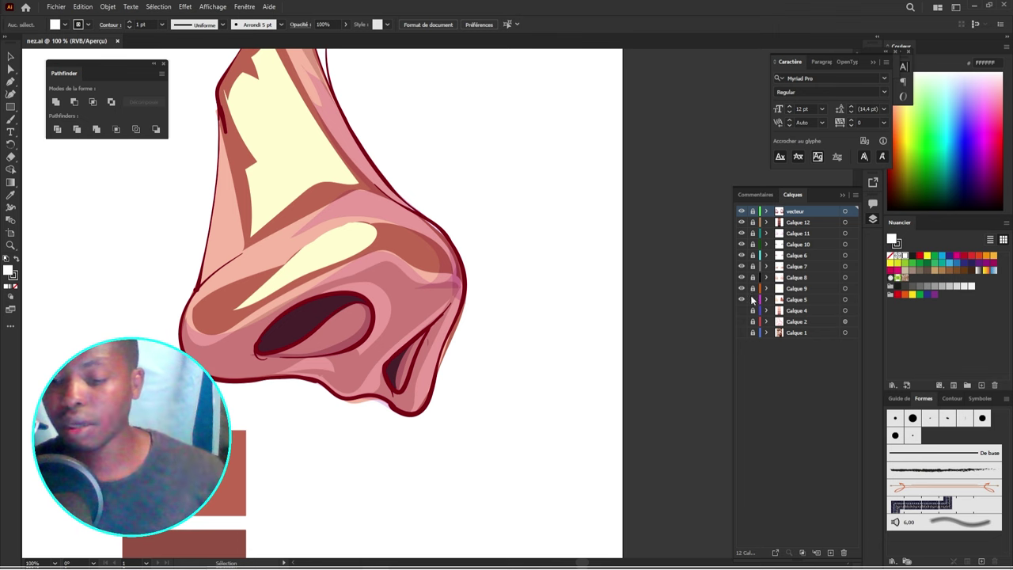
Recolour the right nose's highlight with the top brown swatch and its shading with the third swatch.
left_click(293, 156)
key("i")
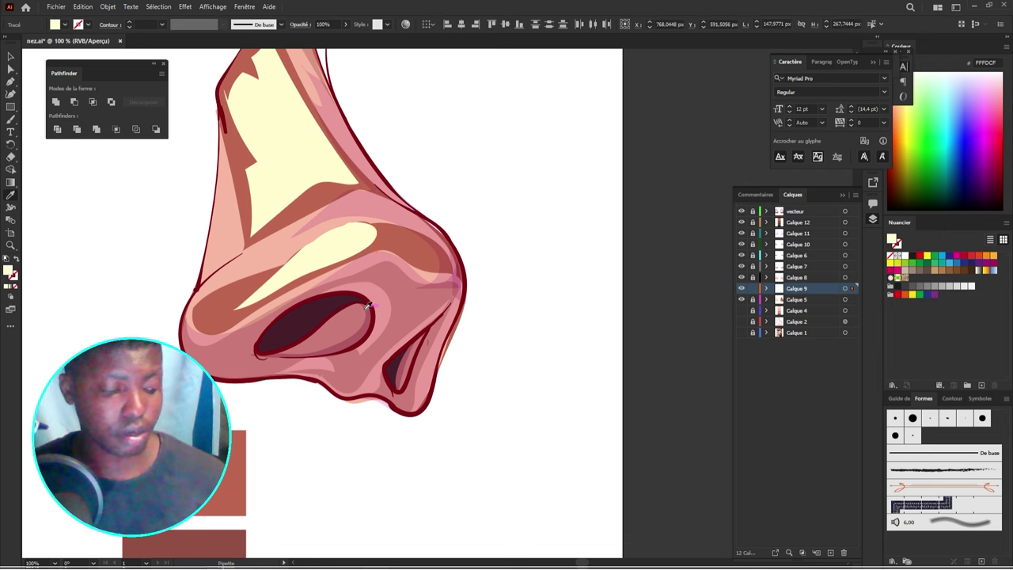
left_click(225, 297)
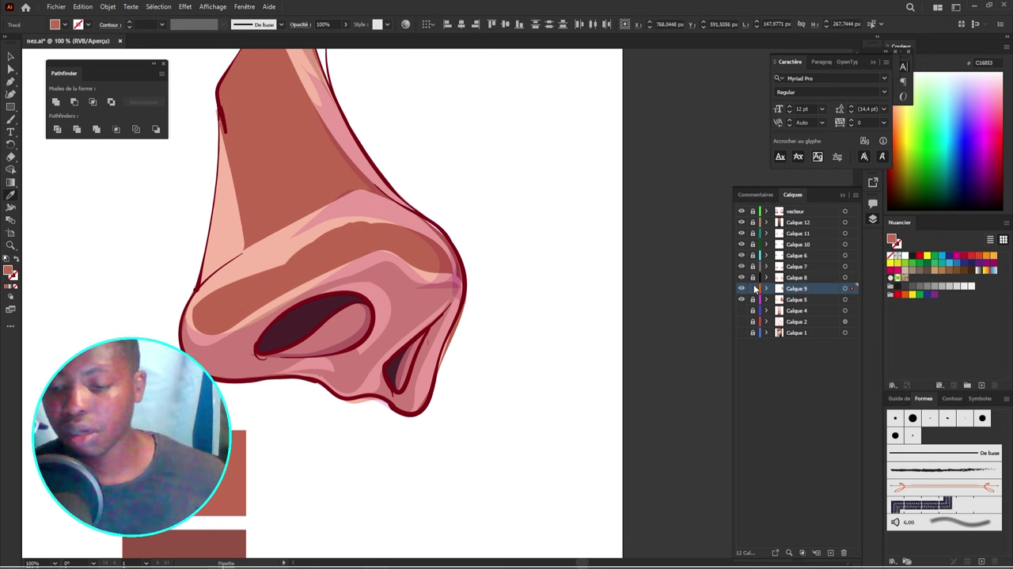
key("ctrl+minus")
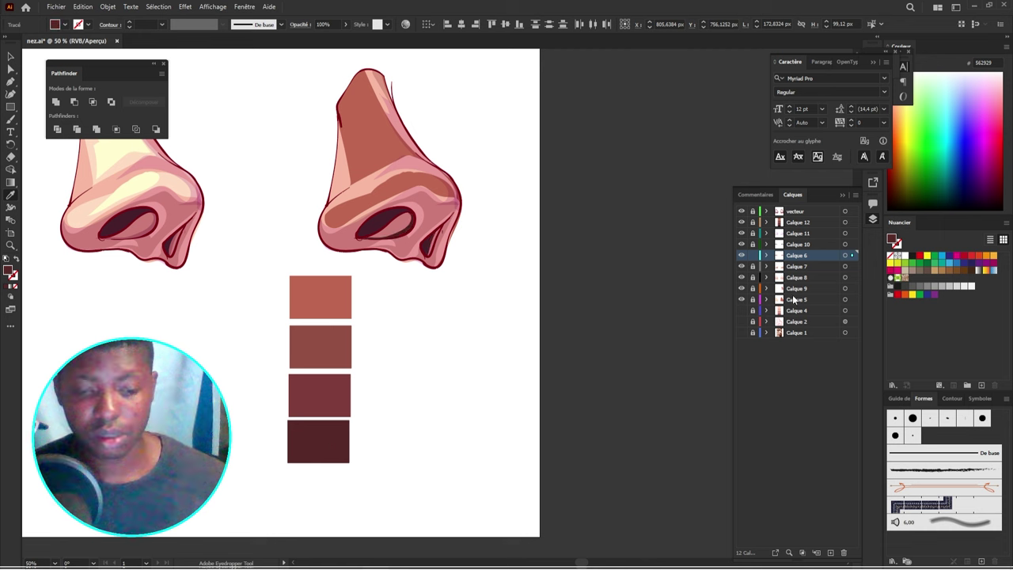
left_click(845, 266)
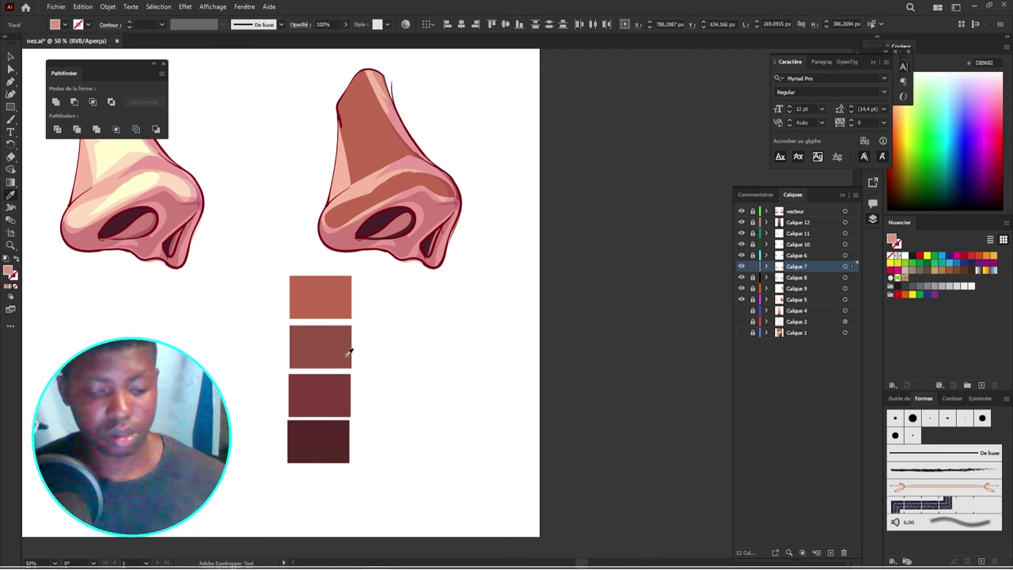
left_click(342, 388)
key("ctrl+shift+a")
Recolour the next shading layer of the right nose with the second swatch's brown.
left_click(796, 277)
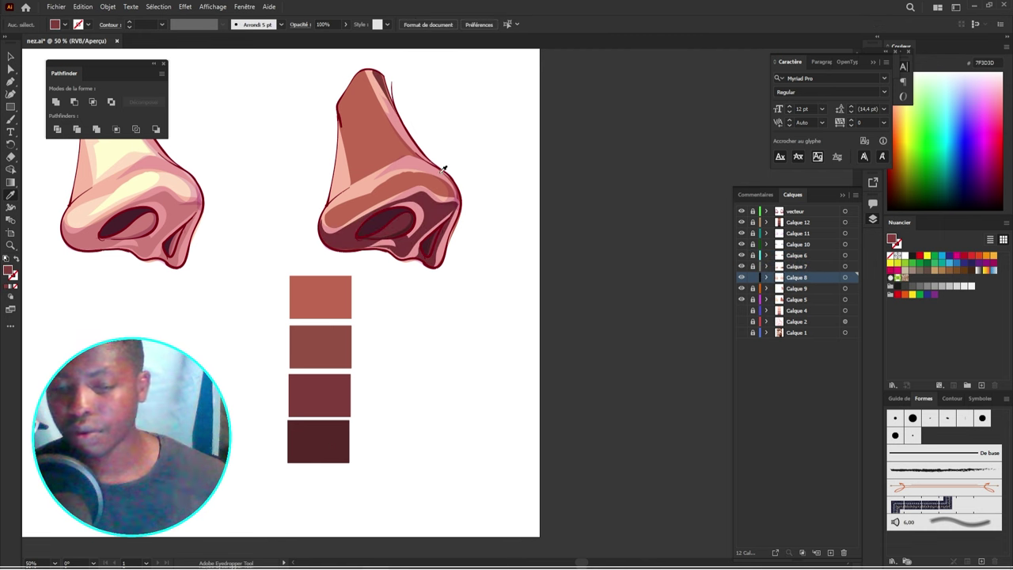
key("ctrl+a")
key("i")
left_click(335, 346)
key("ctrl+plus")
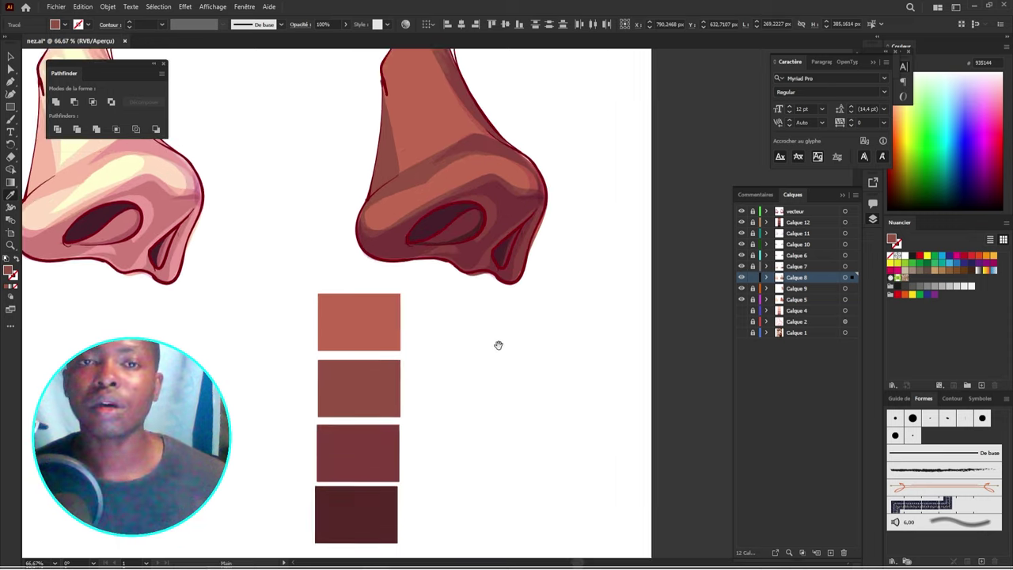
mouse_move(568, 362)
left_mouse_down()
mouse_move(525, 388)
mouse_move(581, 357)
mouse_move(512, 354)
left_mouse_up()
left_click_drag(519, 290, 587, 337)
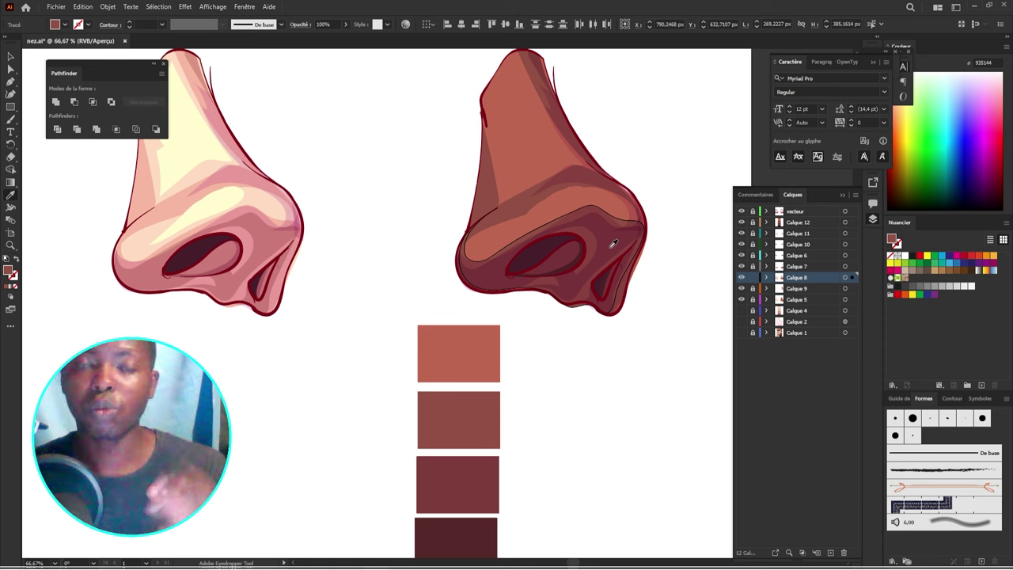
key("ctrl+shift+a")
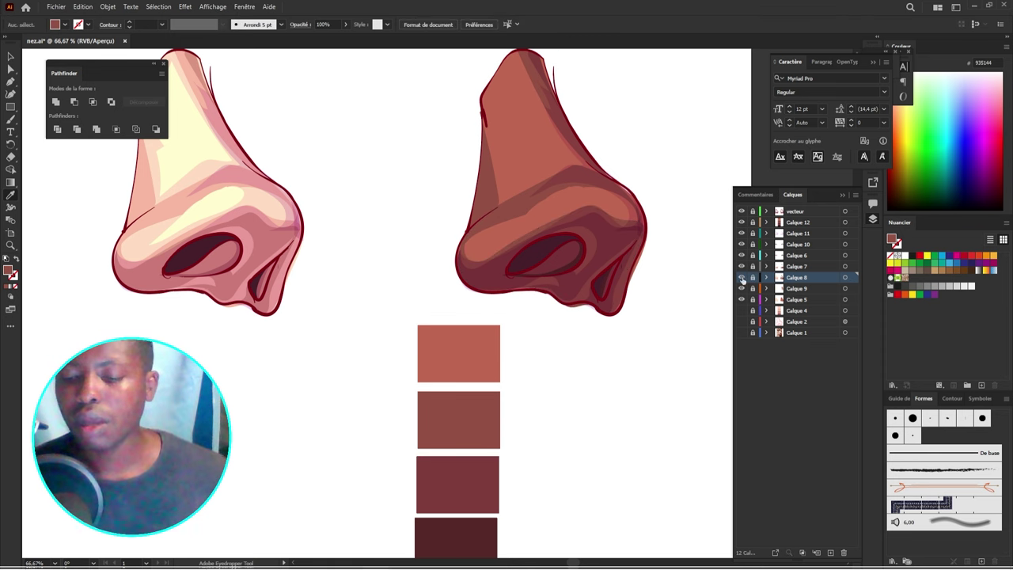
scroll(584, 420, "down", 2)
Move the light pink swatch column on Calque 4 below the left nose.
key("ctrl+0")
key("v")
left_click(844, 310)
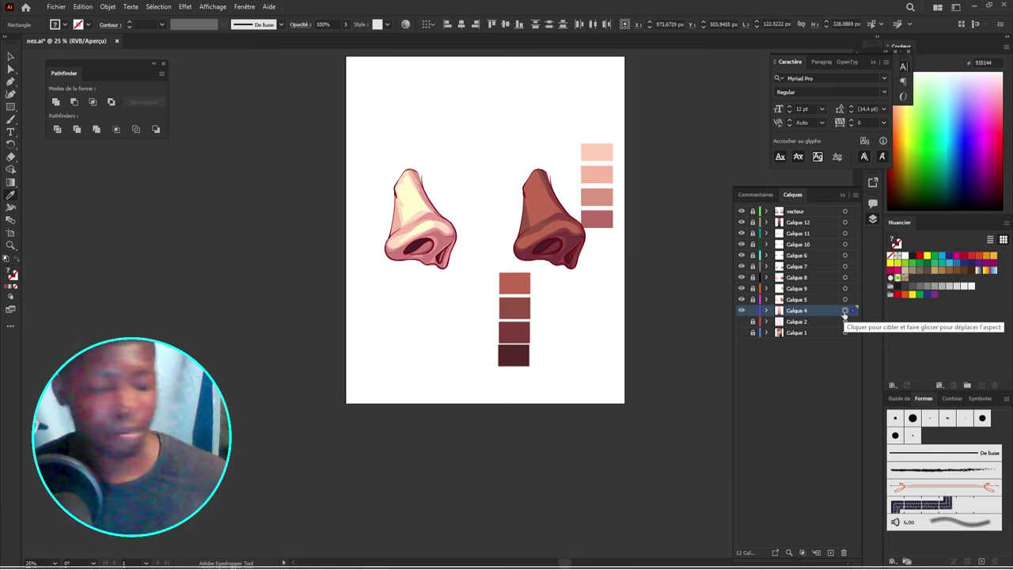
left_click_drag(594, 164, 416, 300)
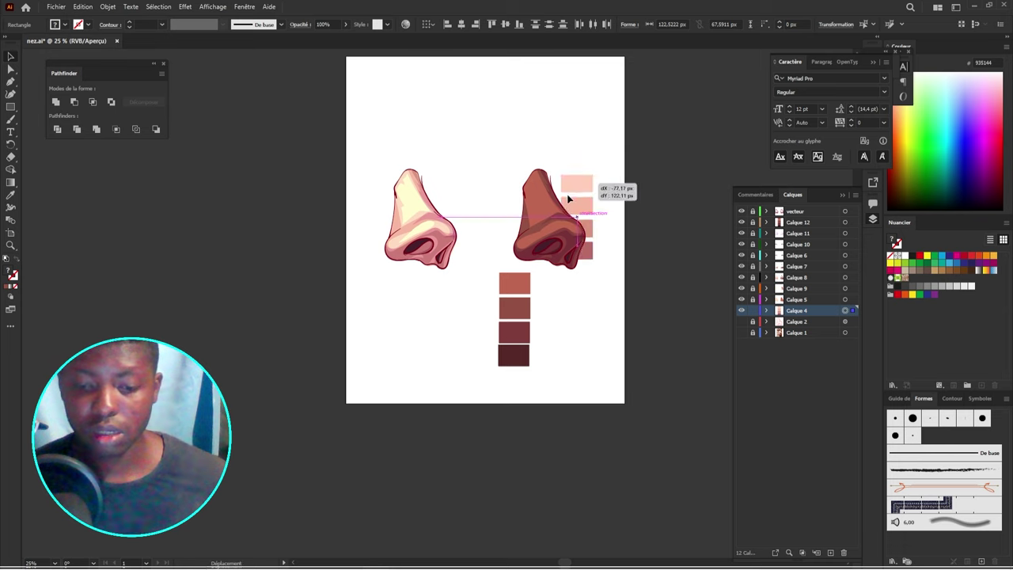
left_click(398, 319)
key("ctrl+plus")
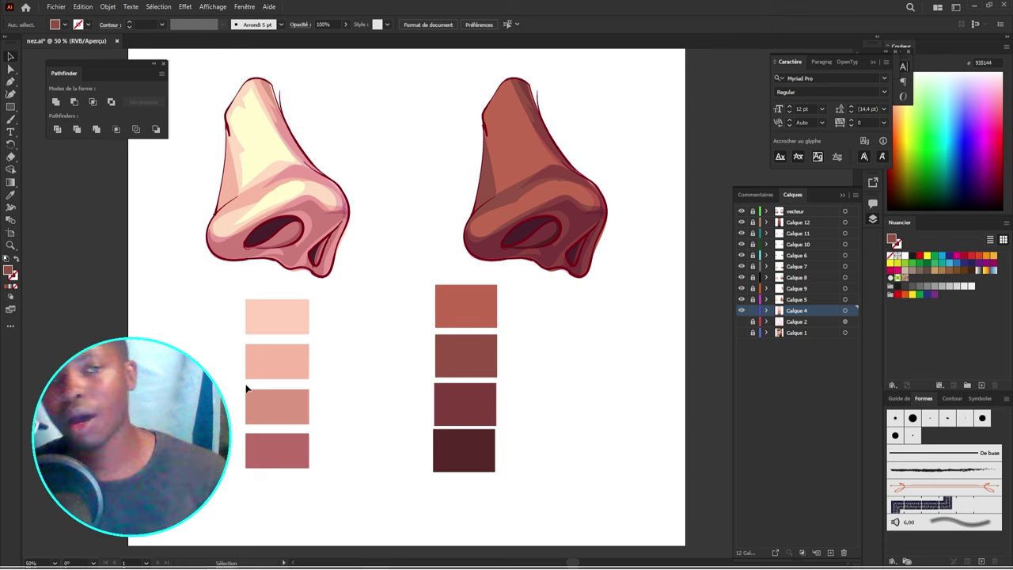
left_click_drag(170, 267, 372, 523)
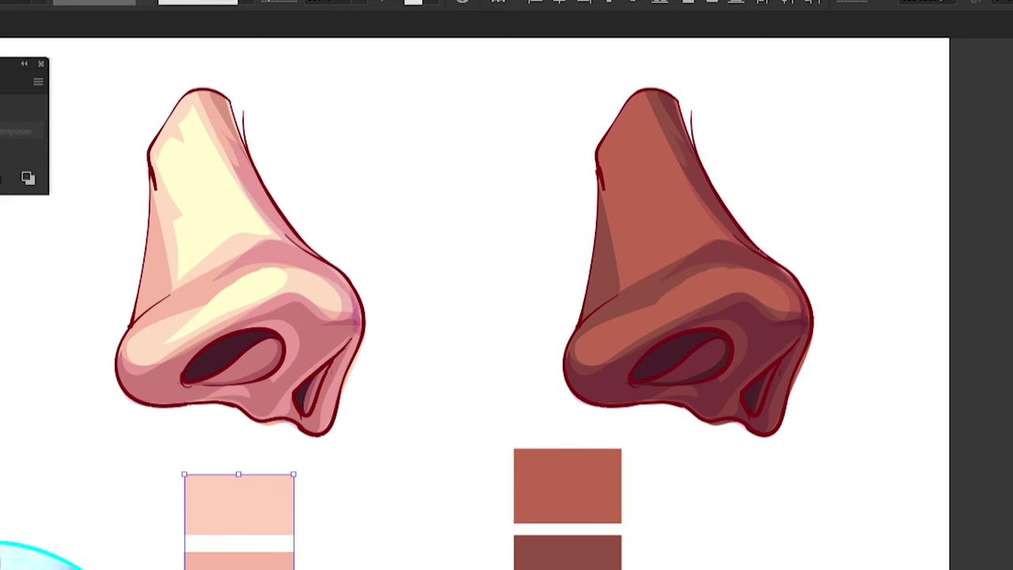
key("ctrl+shift+a")
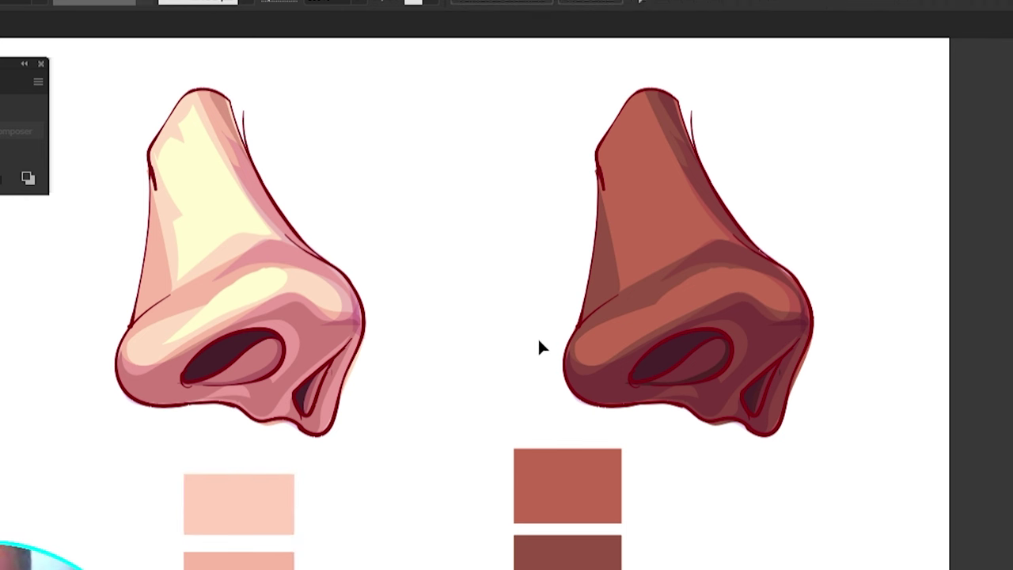
Lighten the fill colour to a warm salmon-orange, E0865F, in the Color Picker.
left_click(723, 407)
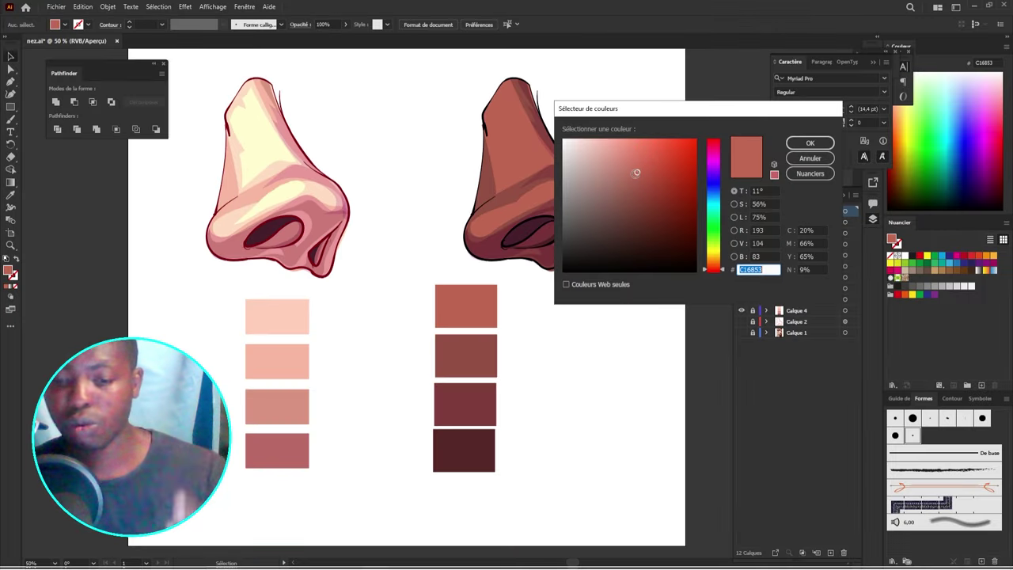
left_click_drag(636, 173, 640, 154)
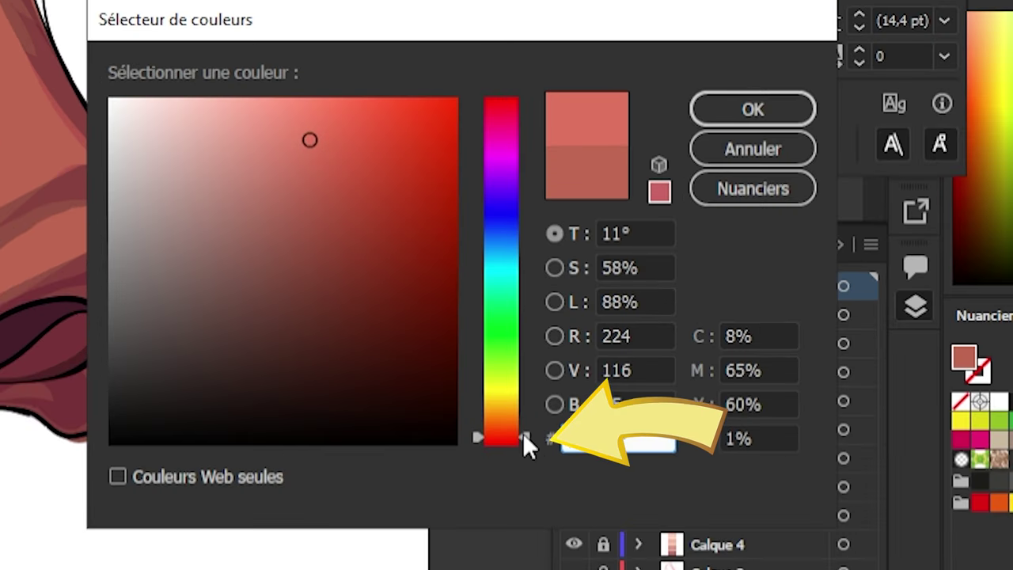
left_click_drag(527, 438, 521, 425)
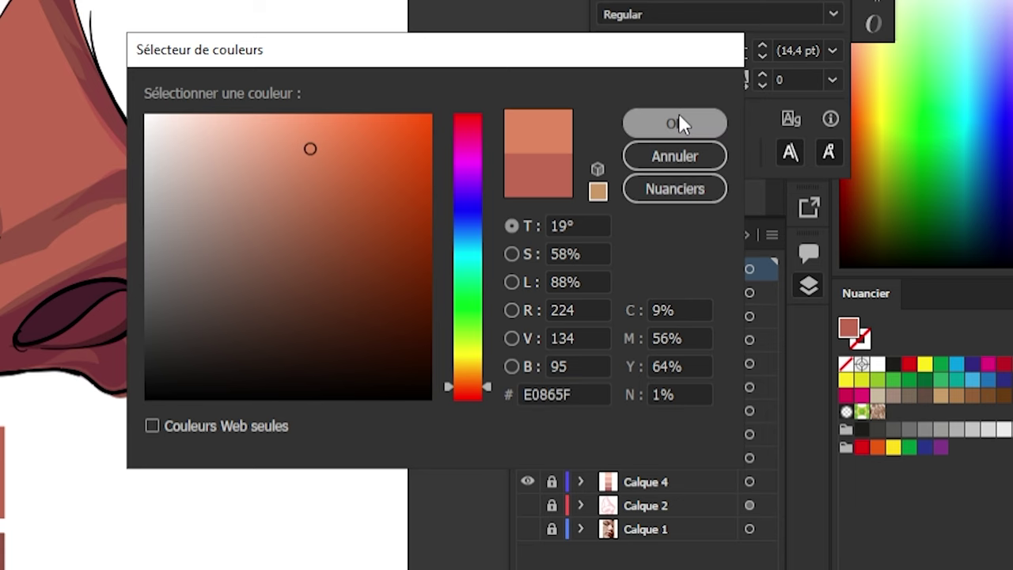
left_click(676, 118)
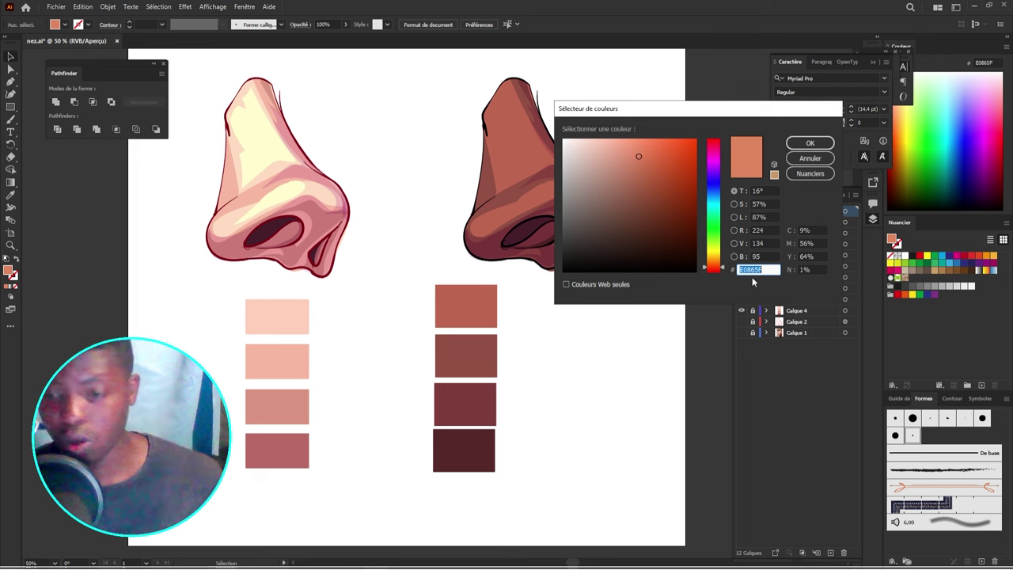
Undo an accidental cccc hex fill, reconfirm the orange, and select Calque 9's shading shapes.
type("cccc")
key("Return")
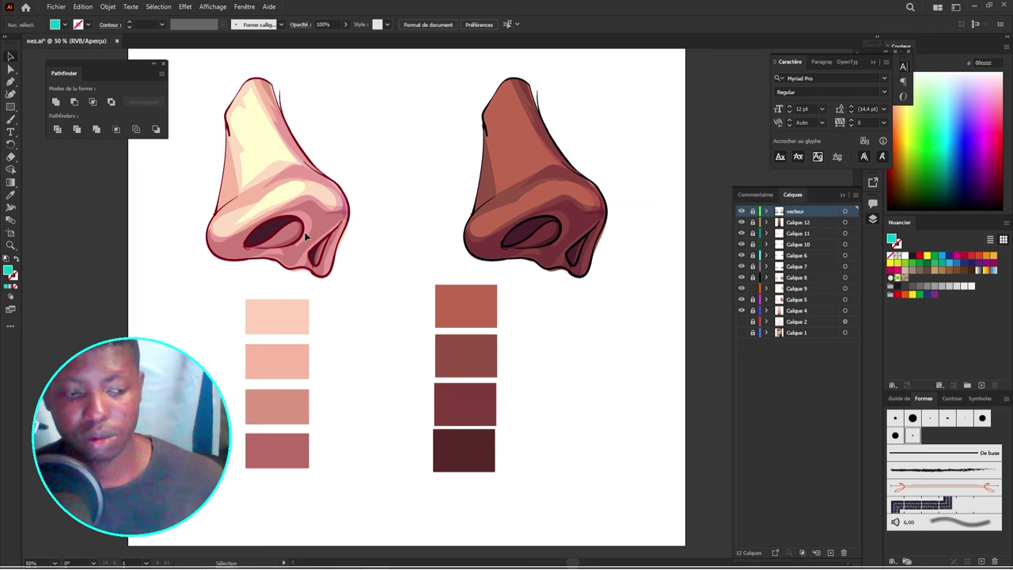
key("ctrl+z")
double_click(892, 239)
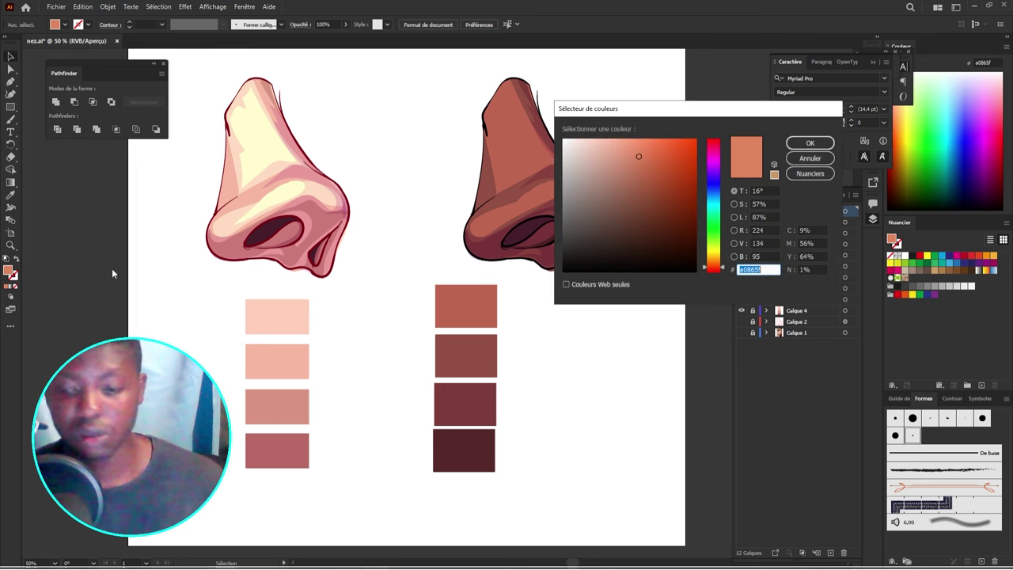
left_click(802, 140)
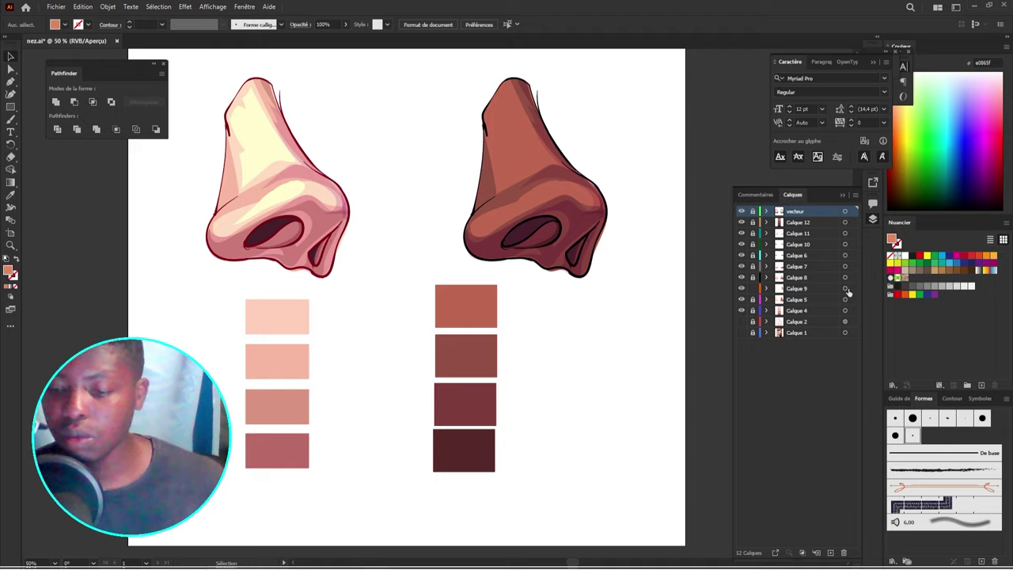
left_click(845, 288)
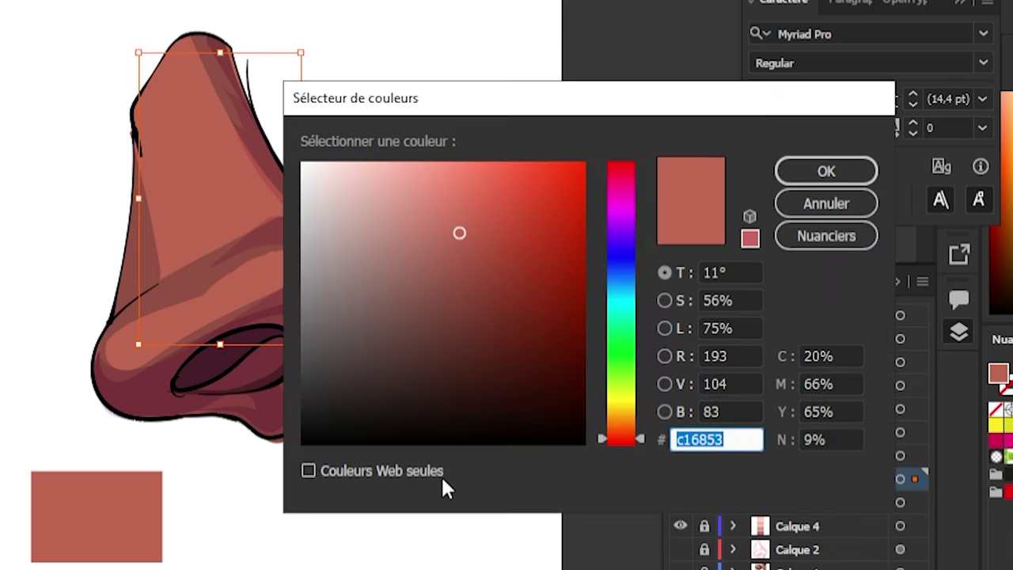
Apply salmon-orange E0865F to the brown nose's bridge highlight and deselect to review it.
key("Return")
left_click(429, 286)
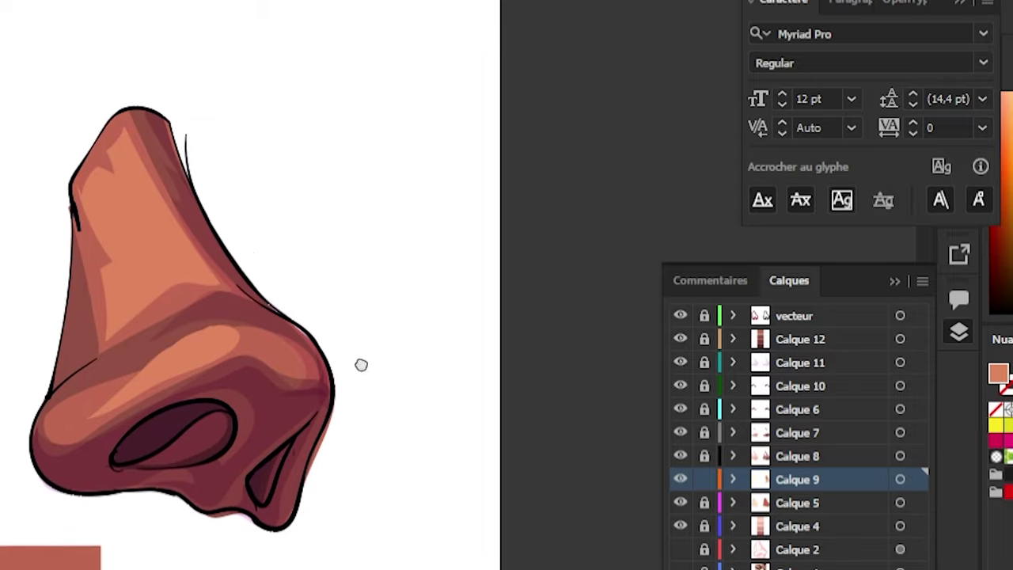
scroll(361, 361, "up", 3)
scroll(338, 331, "down", 2)
scroll(402, 380, "up", 3)
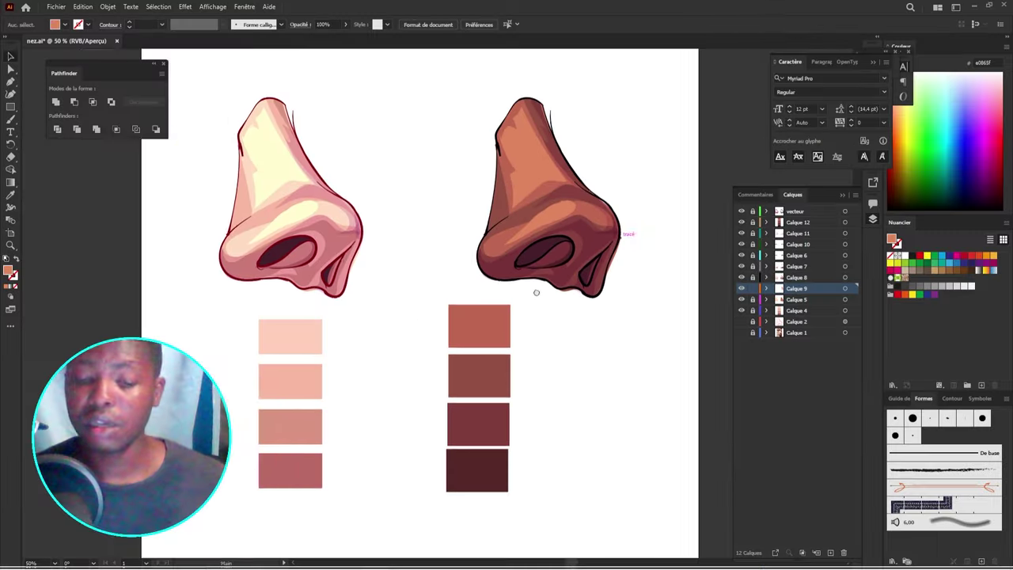
scroll(545, 285, "right", 3)
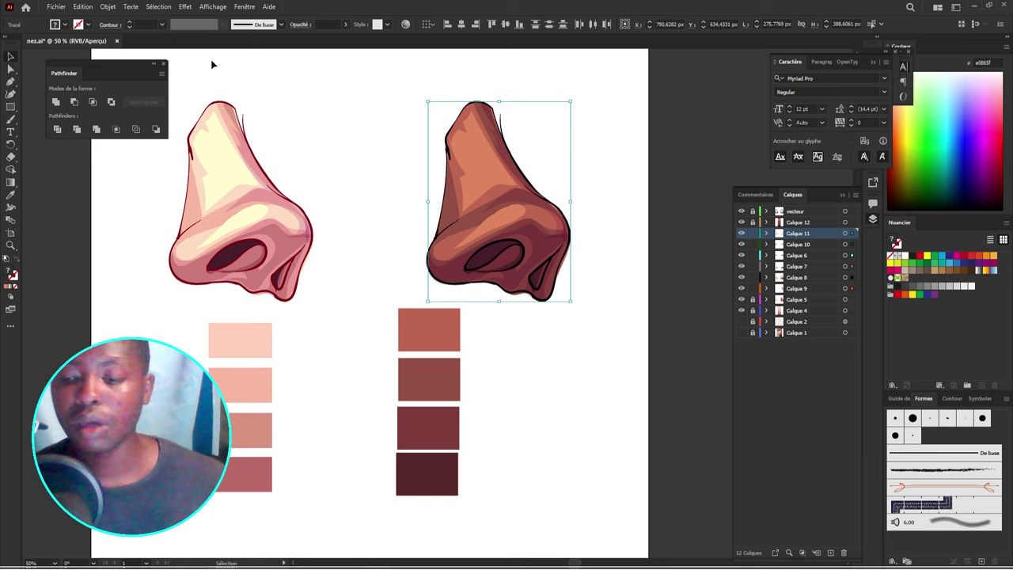
Try Correction de l'équilibre des couleurs on the brown nose with preview, then cancel it.
left_click(82, 7)
mouse_move(117, 203)
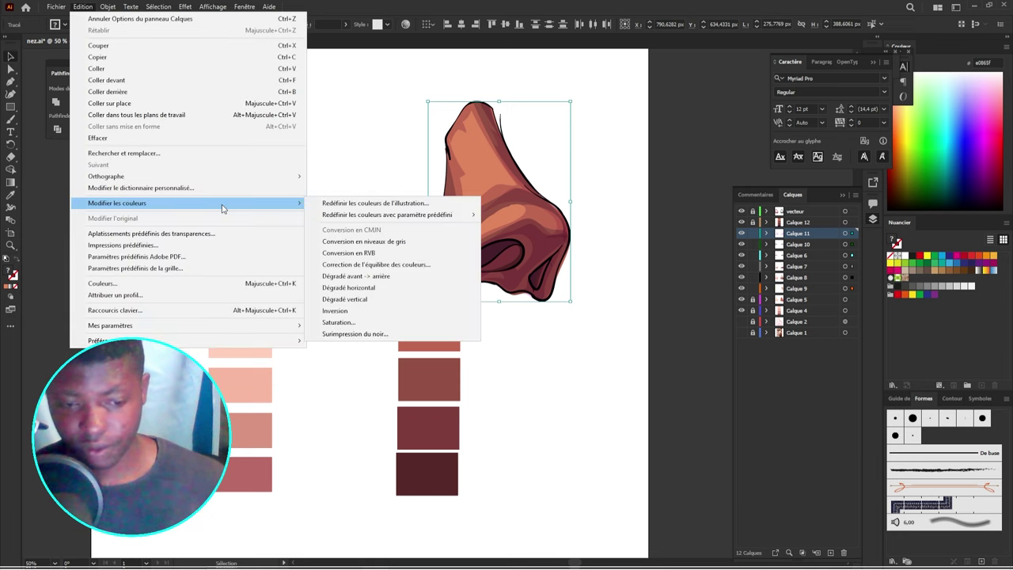
left_click(376, 264)
left_click(648, 243)
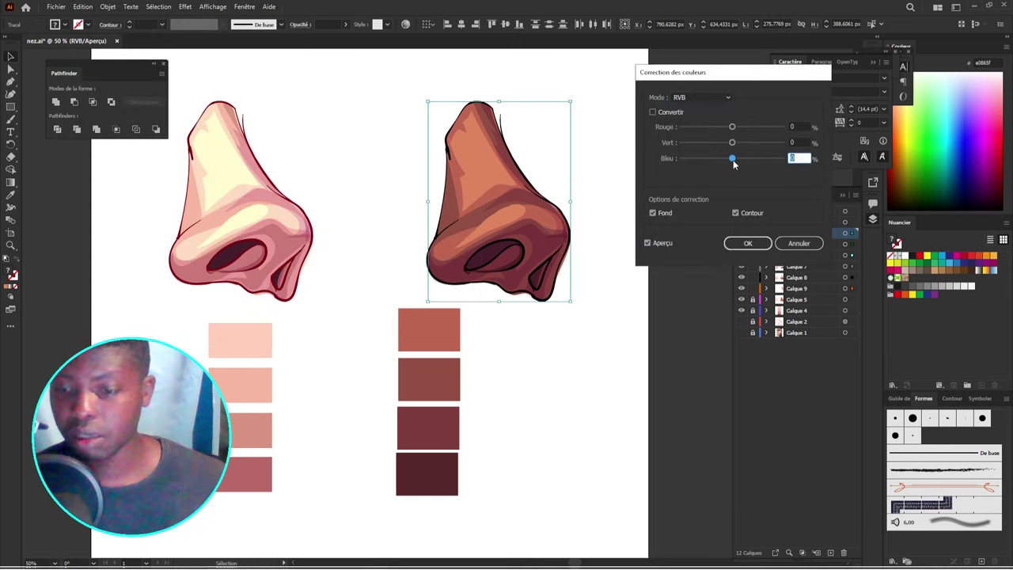
left_click_drag(732, 158, 728, 159)
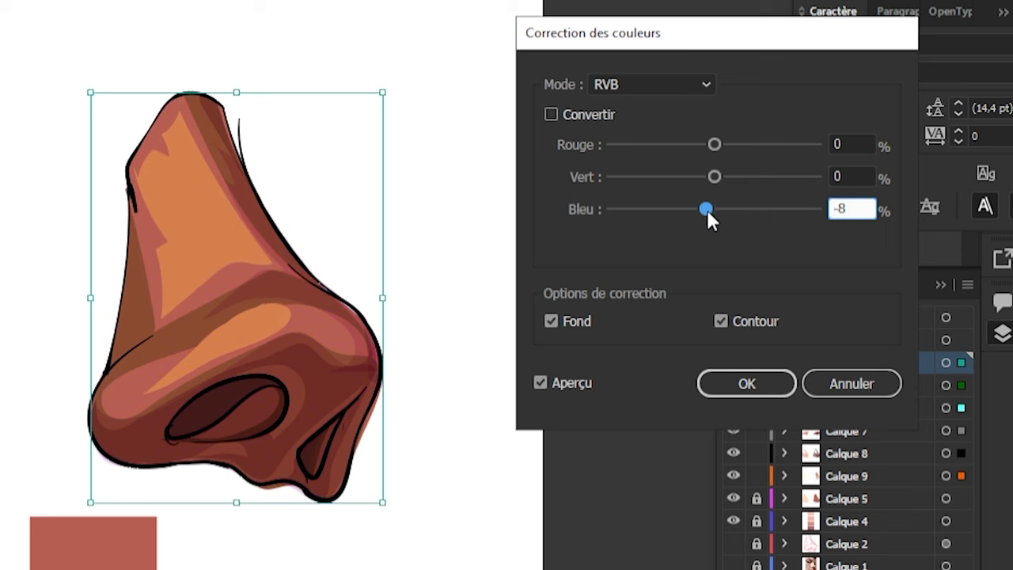
mouse_move(705, 207)
left_mouse_down()
mouse_move(706, 178)
mouse_move(719, 177)
mouse_move(688, 145)
mouse_move(726, 151)
left_mouse_up()
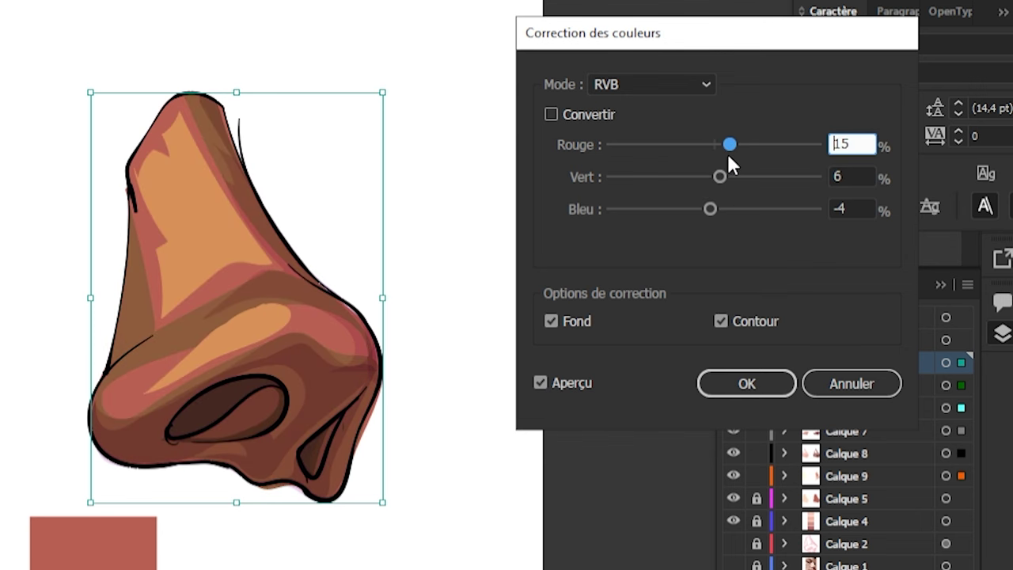
mouse_move(709, 209)
left_mouse_down()
mouse_move(728, 209)
mouse_move(717, 209)
mouse_move(712, 175)
mouse_move(720, 177)
left_mouse_up()
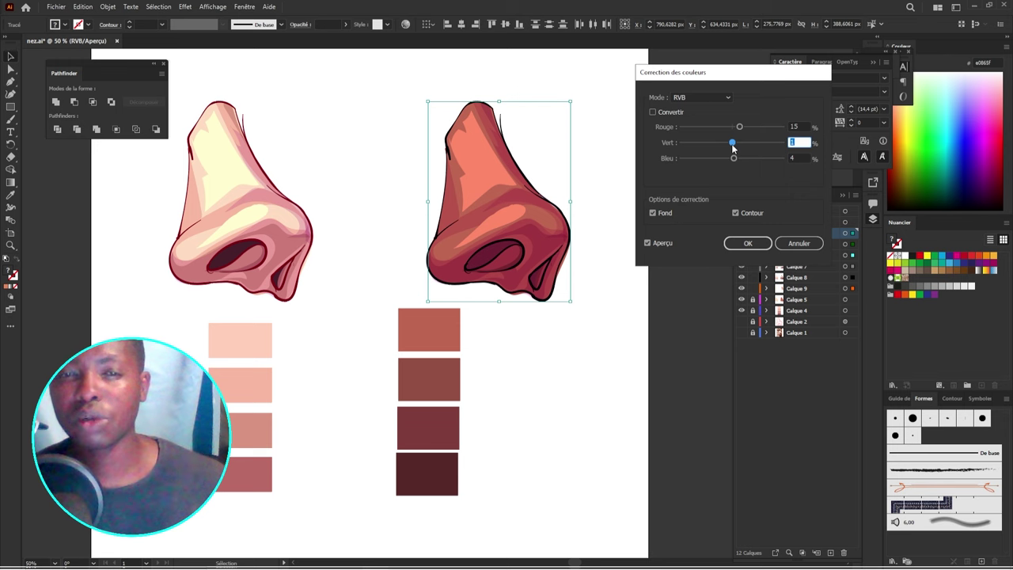
mouse_move(734, 128)
left_mouse_down()
mouse_move(725, 127)
mouse_move(734, 143)
left_mouse_up()
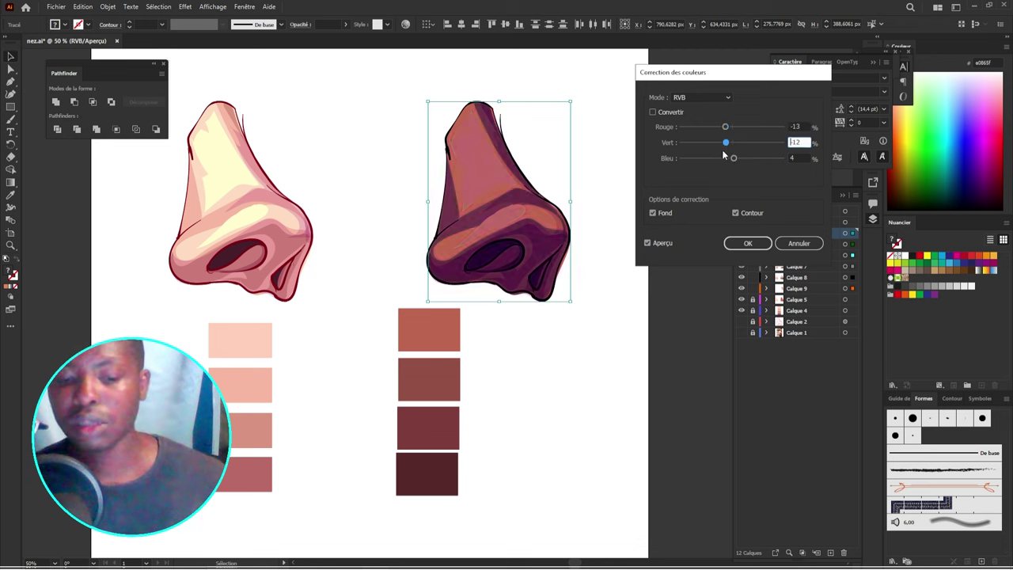
left_click(799, 243)
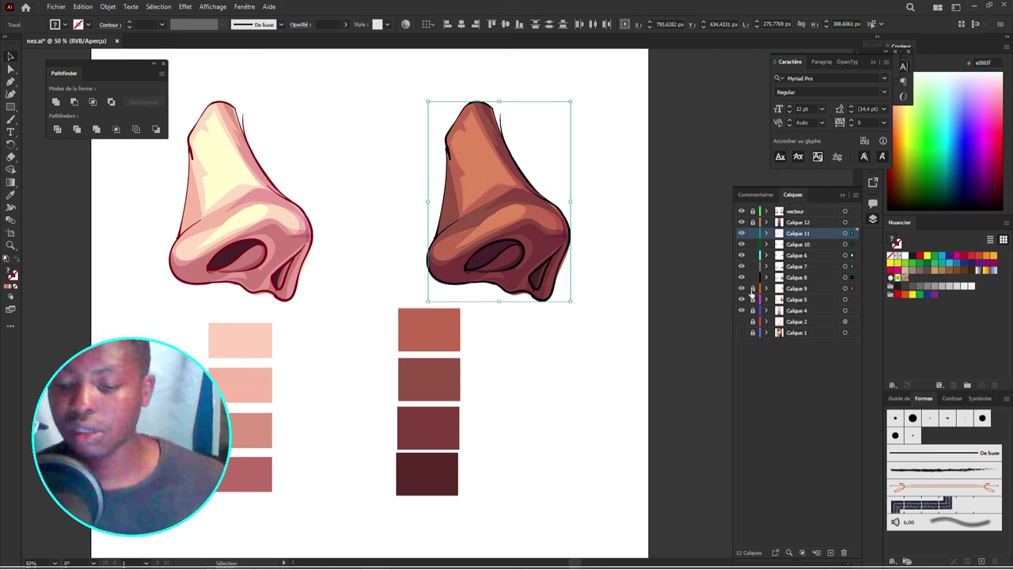
Reselect the brown nose and preview a colour balance of red −15, green −10.
left_click_drag(388, 85, 610, 340)
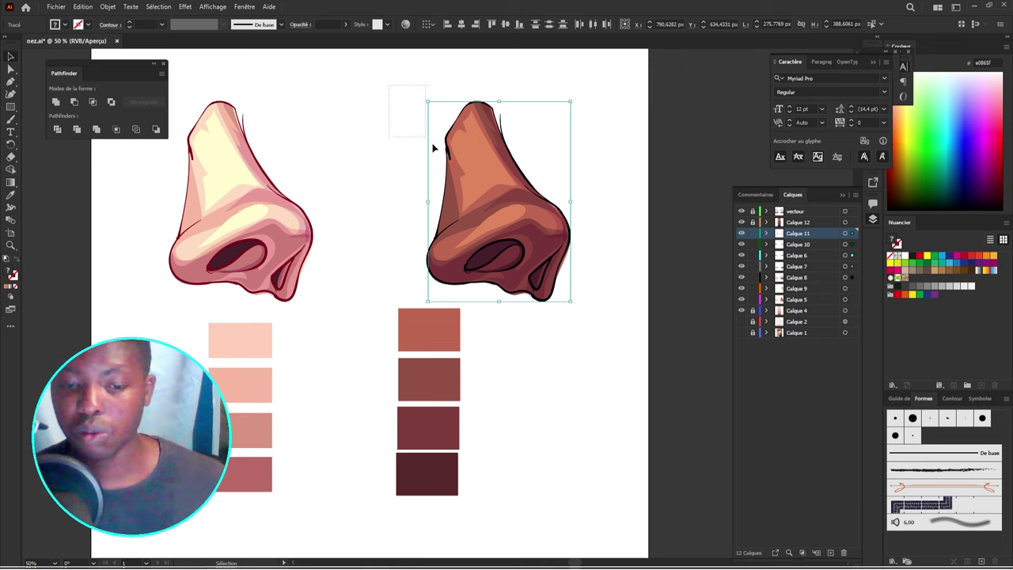
left_click(82, 6)
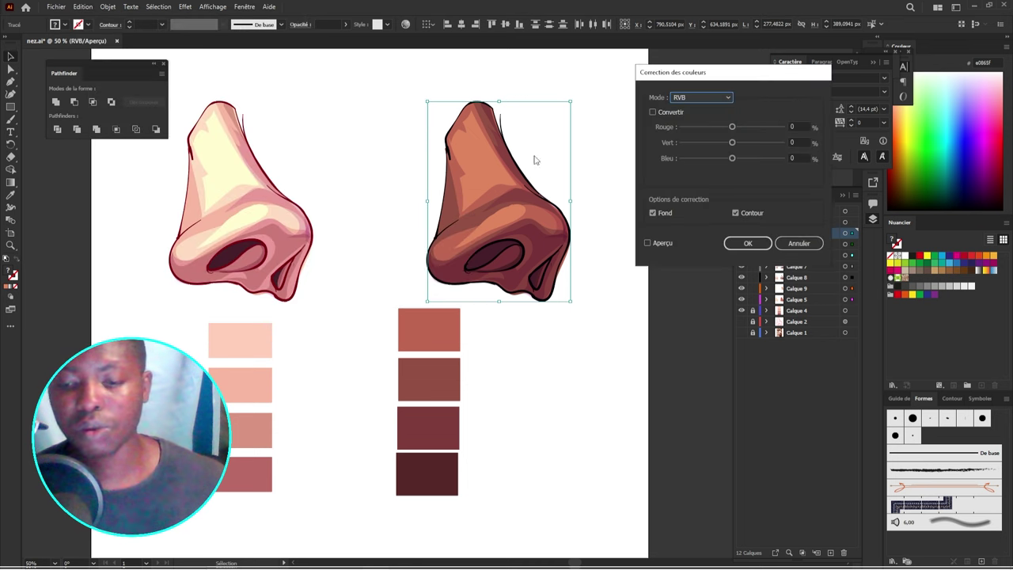
left_click(647, 242)
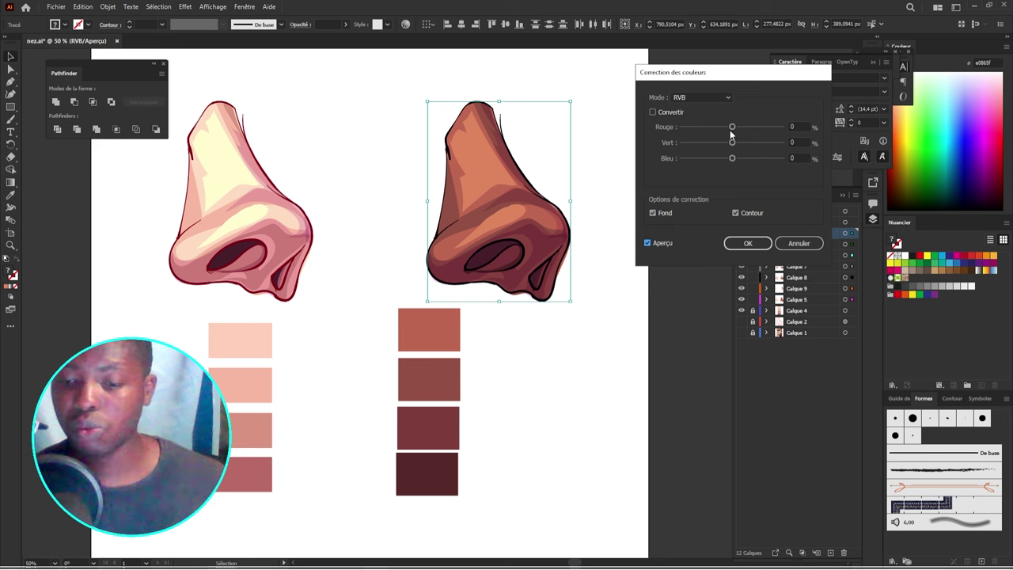
left_click_drag(732, 130, 727, 143)
left_click(732, 159)
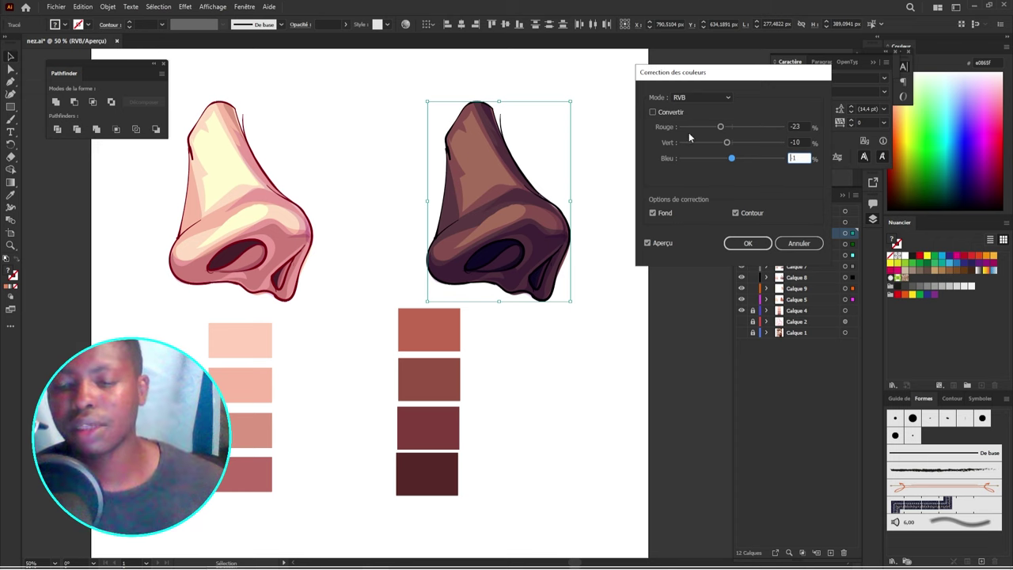
left_click_drag(722, 129, 723, 128)
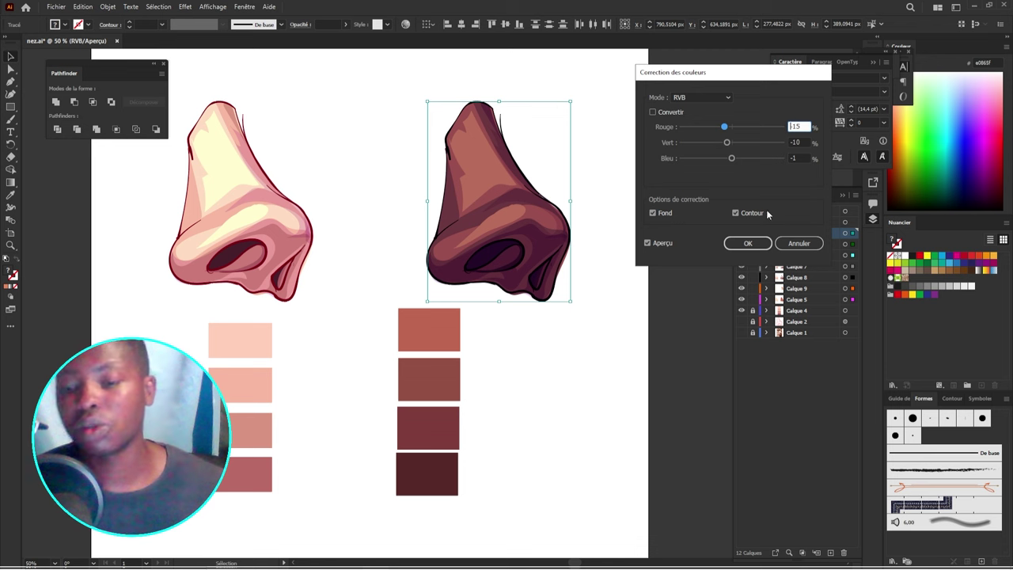
left_click_drag(731, 162, 727, 161)
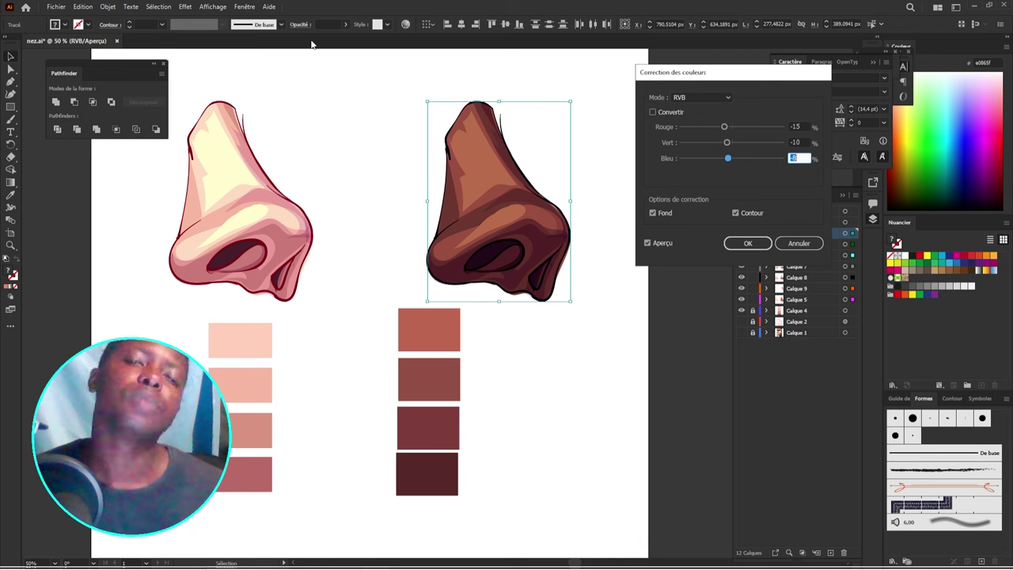
Apply the colour balance correction to the brown nose and deselect it.
key("Return")
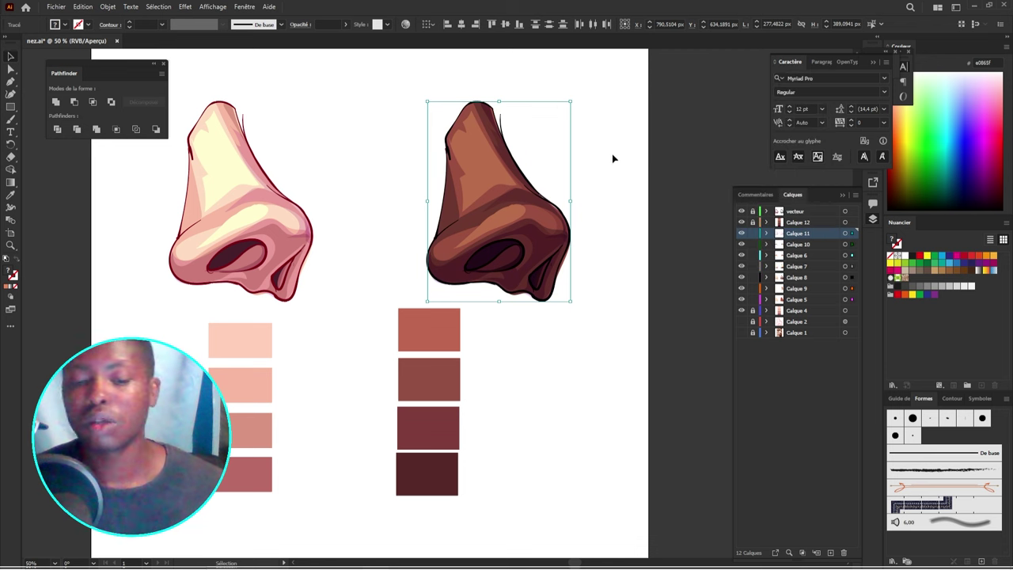
left_click(543, 183)
scroll(543, 183, "left", 3)
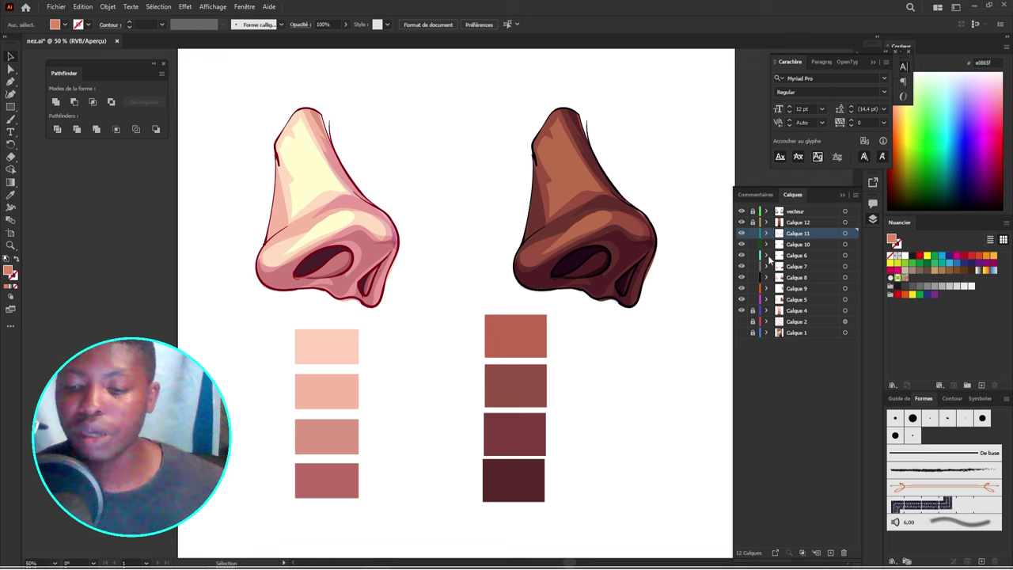
Add layer Calque 13 and set a light orange Pencil fill, E0905A.
key("ctrl+l")
key("i")
left_click(563, 172)
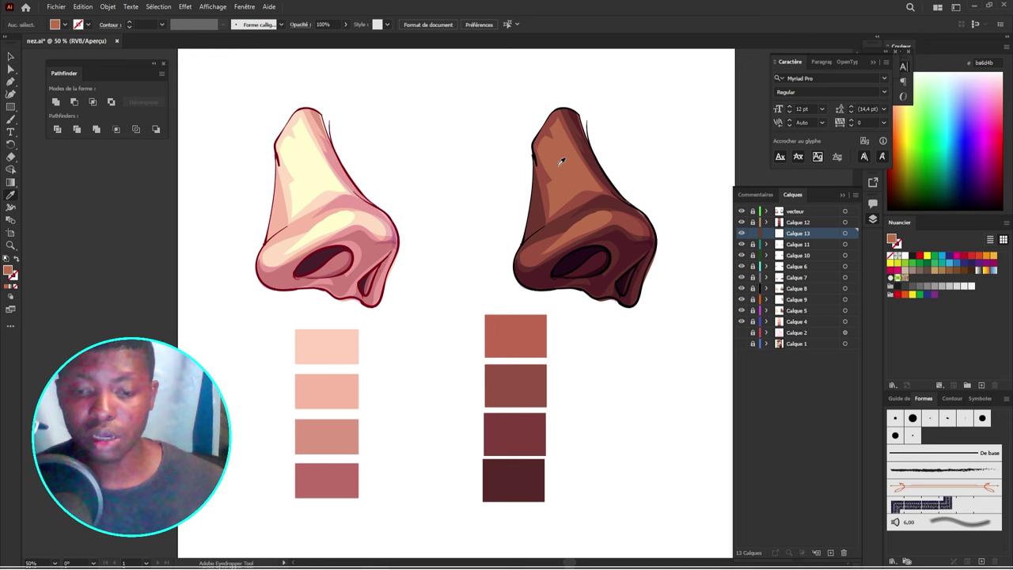
key("n")
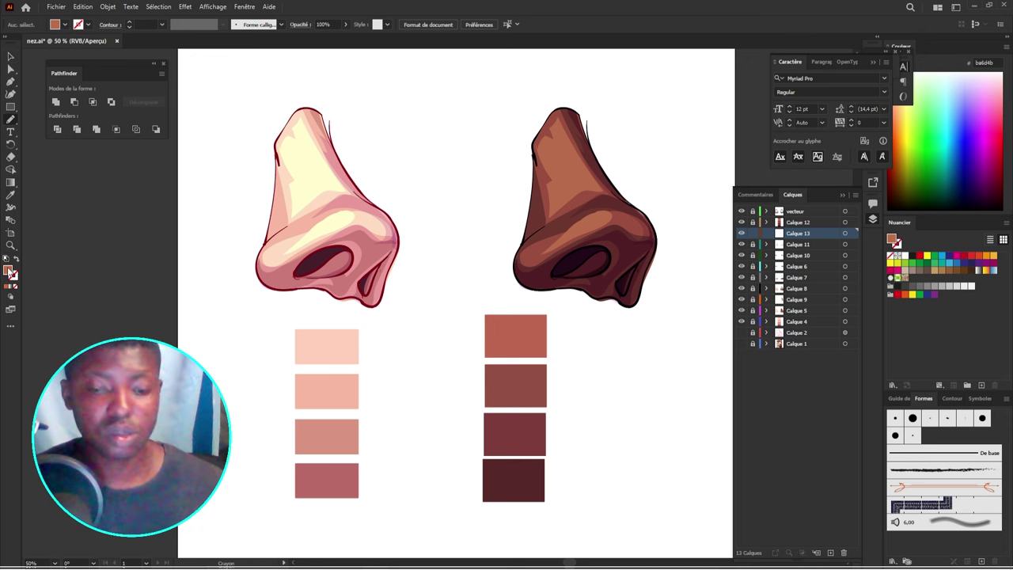
double_click(9, 271)
left_click(641, 156)
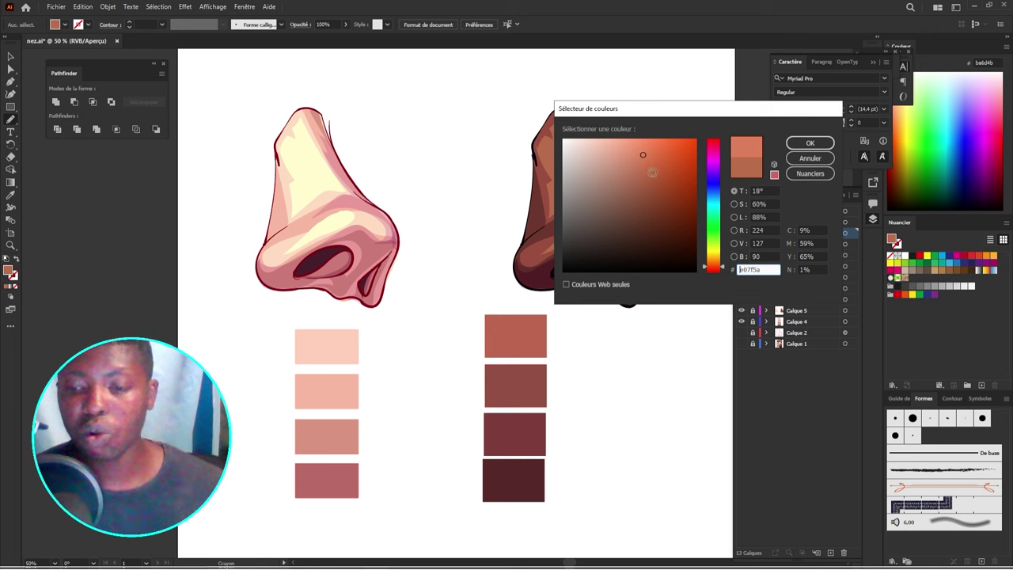
left_click(714, 264)
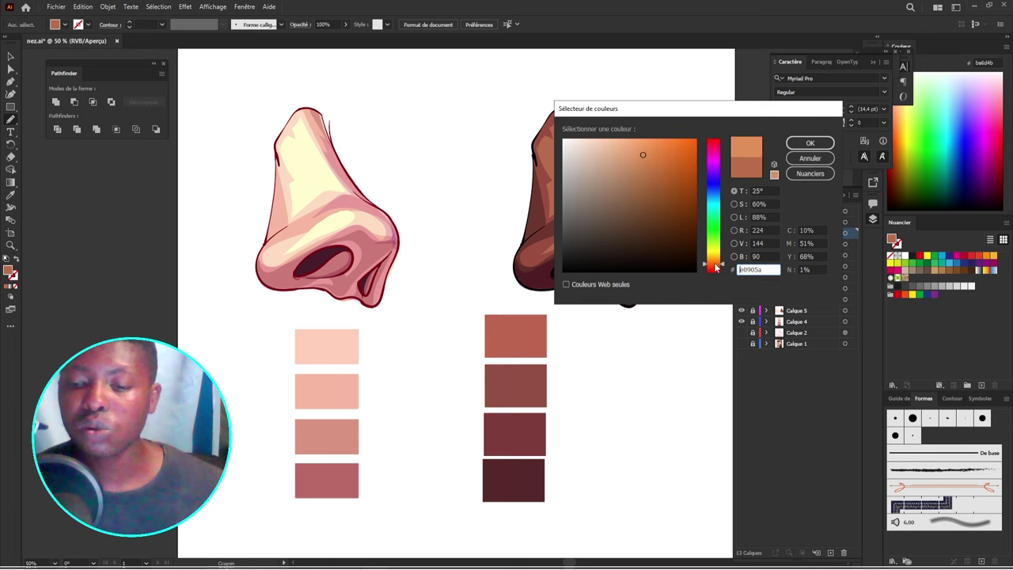
left_click(809, 142)
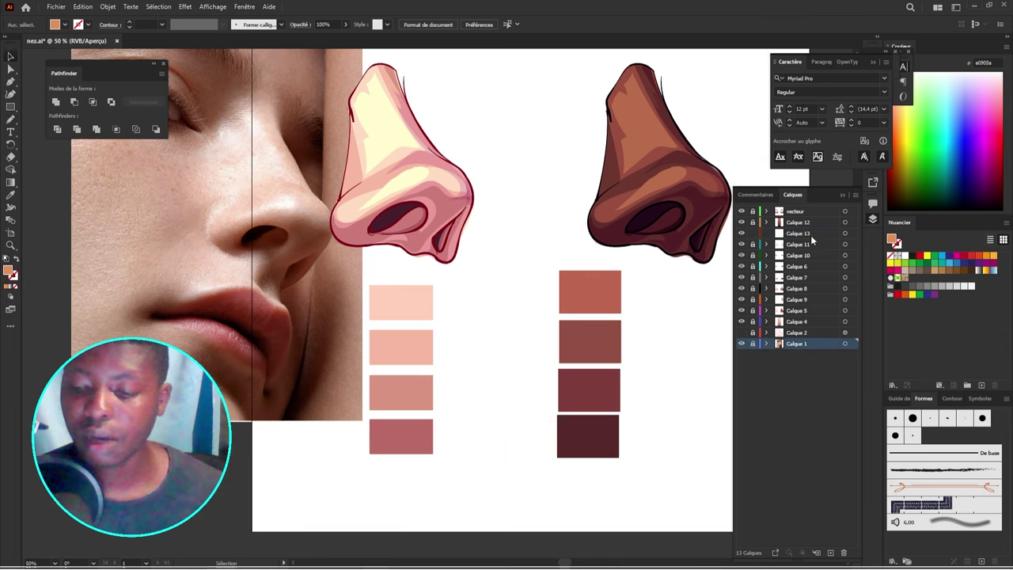
Paint light orange Pencil highlights on the brown nose's bridge and tip, then activate Calque 12.
key("n")
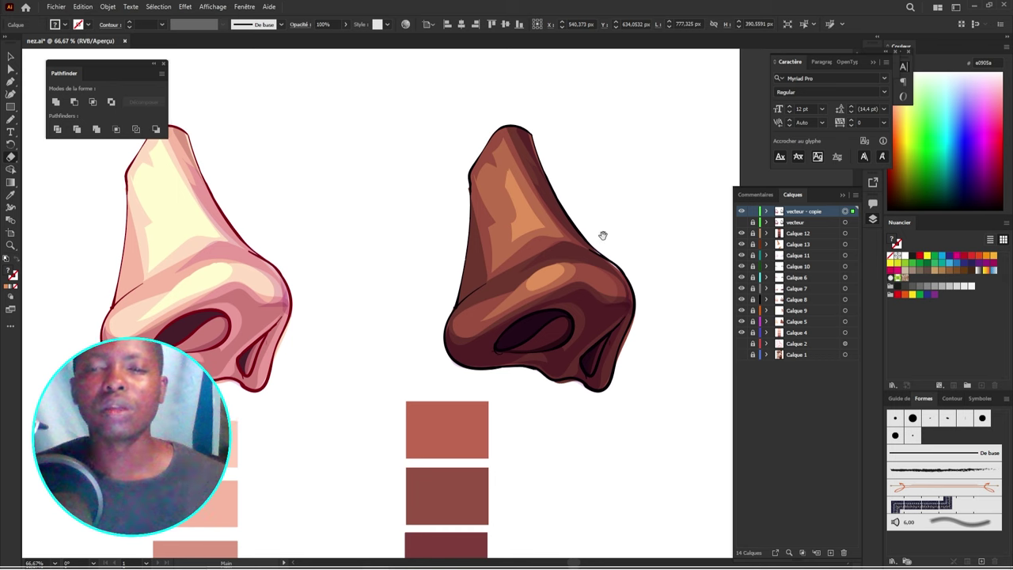
key("ctrl+shift+a")
left_click(809, 234)
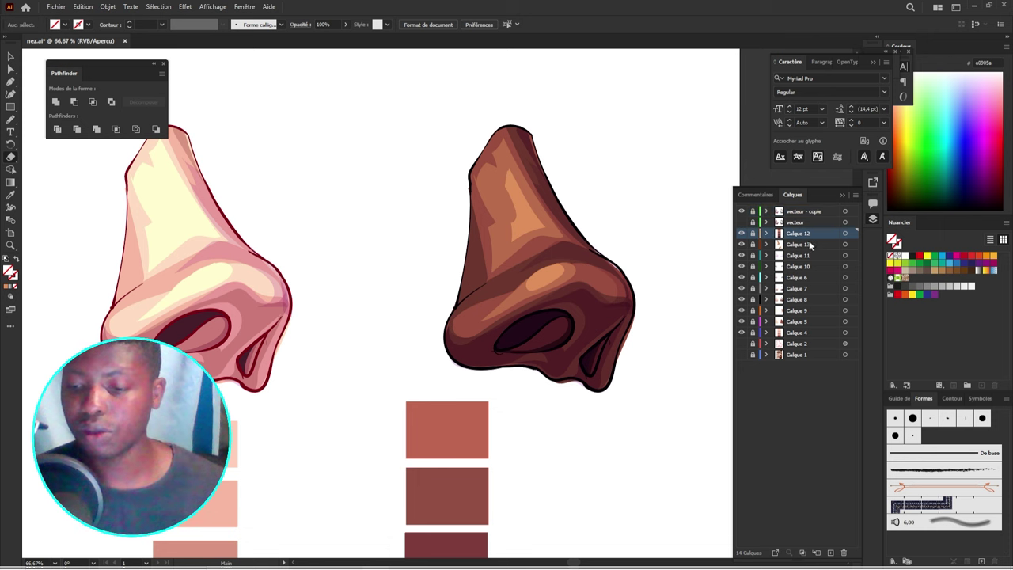
Add a new layer above Calque 12 and set the colour to purple for the rim light.
left_click(815, 553)
key("i")
scroll(558, 339, "up", 1)
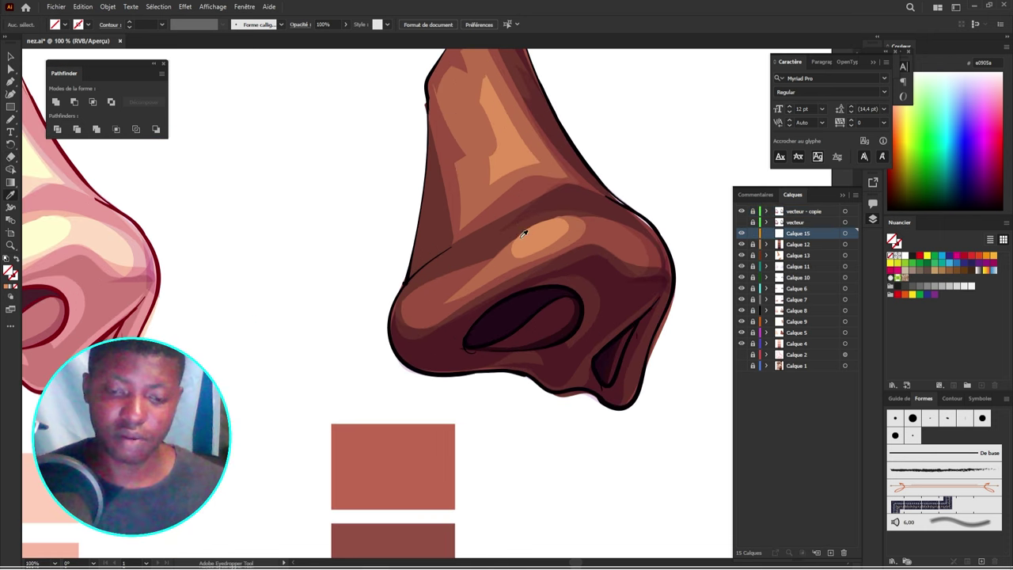
left_click(450, 143)
key("n")
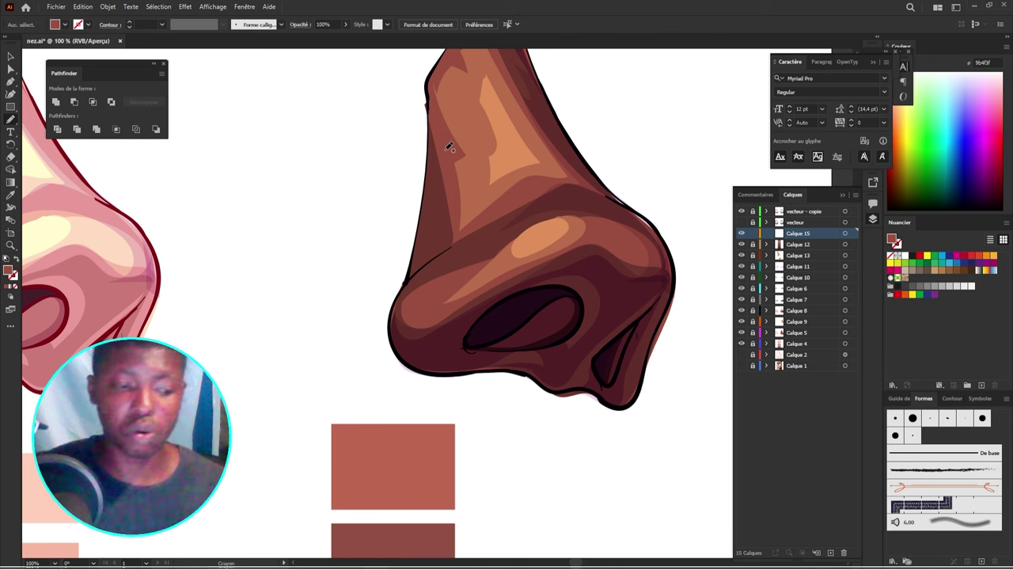
key("b")
double_click(10, 270)
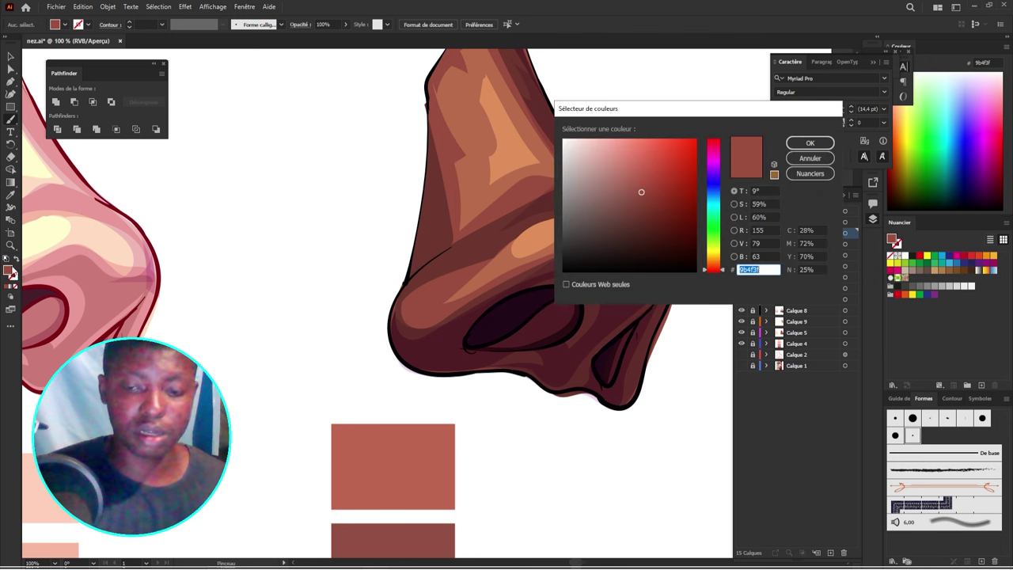
left_click(713, 166)
left_click(810, 143)
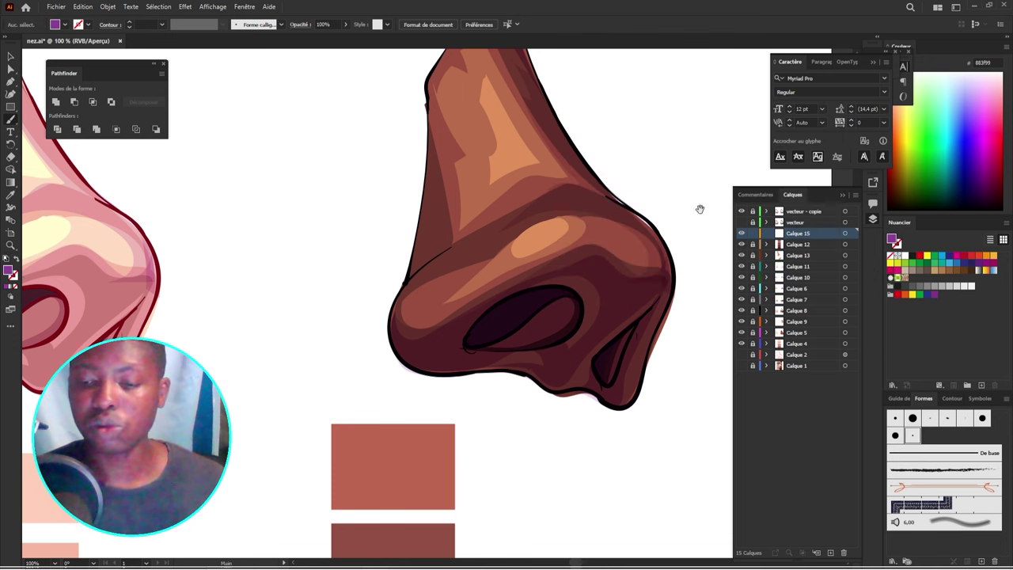
Paint purple rim strokes down the brown nose's right edge and along its nostril, redrawing a stray stroke.
scroll(499, 67, "up", 2)
scroll(498, 67, "right", 2)
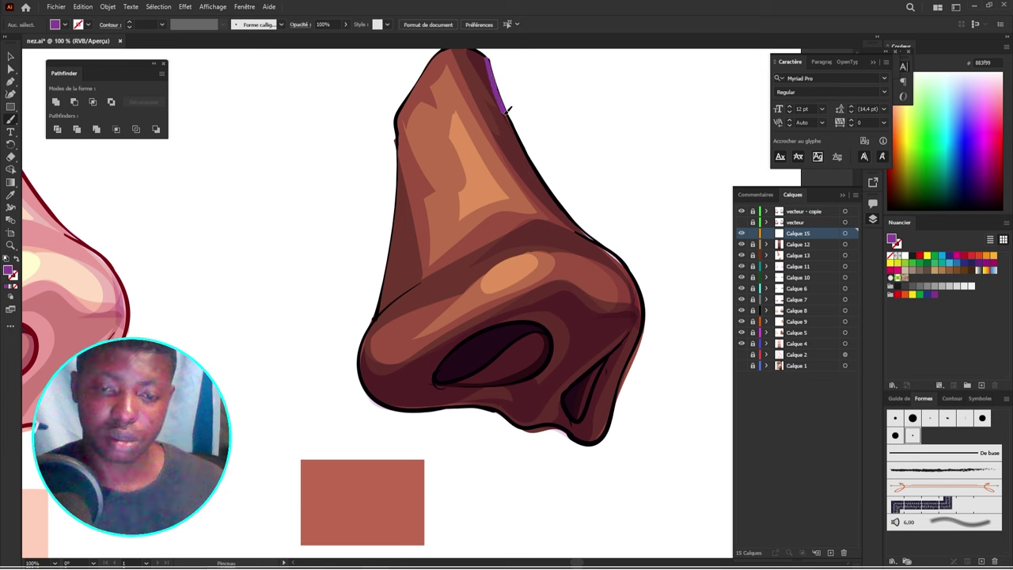
left_click_drag(508, 111, 605, 427)
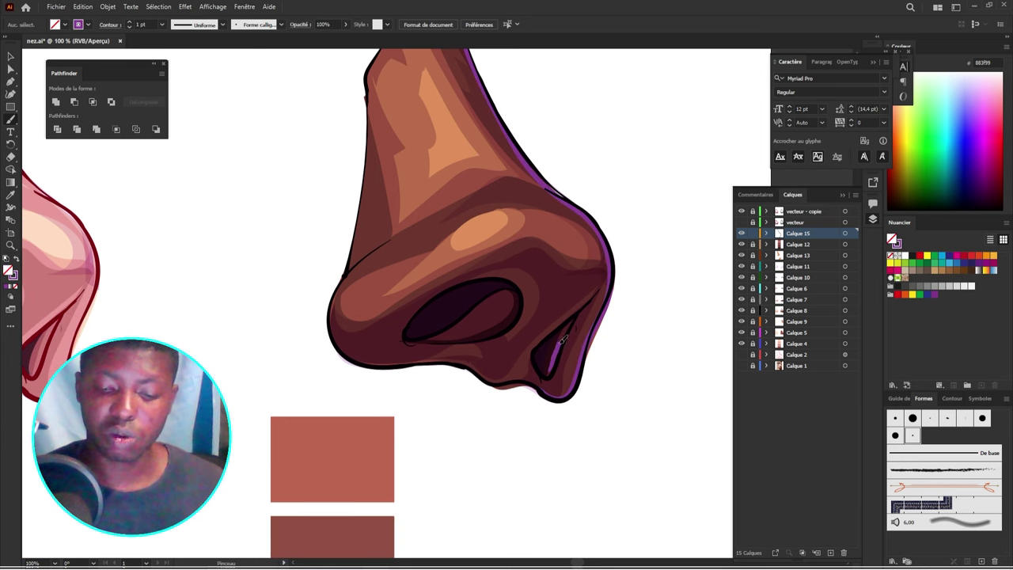
mouse_move(600, 292)
left_mouse_down()
mouse_move(543, 329)
mouse_move(528, 360)
left_mouse_up()
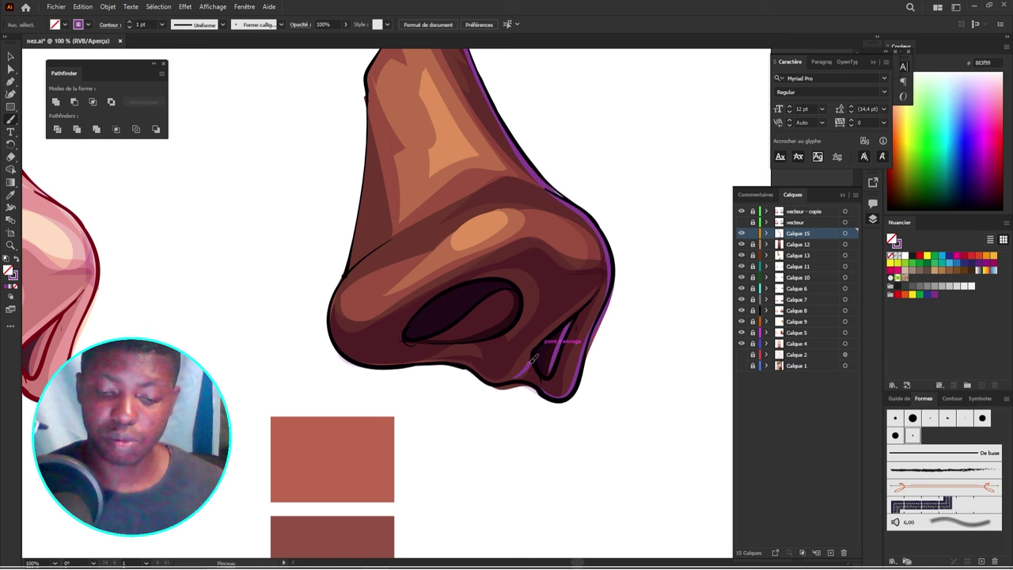
scroll(578, 313, "down", 2)
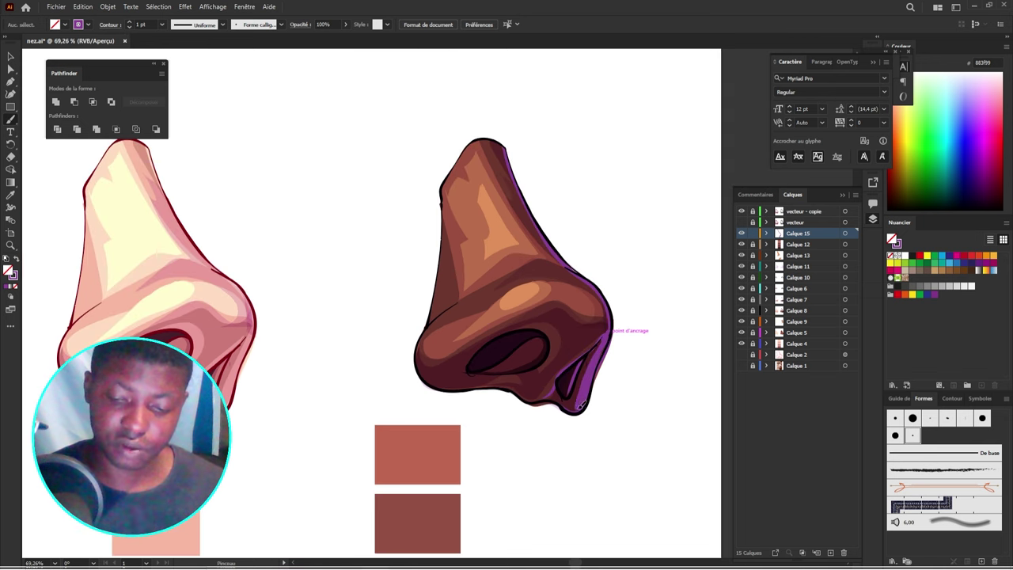
scroll(587, 380, "left", 3)
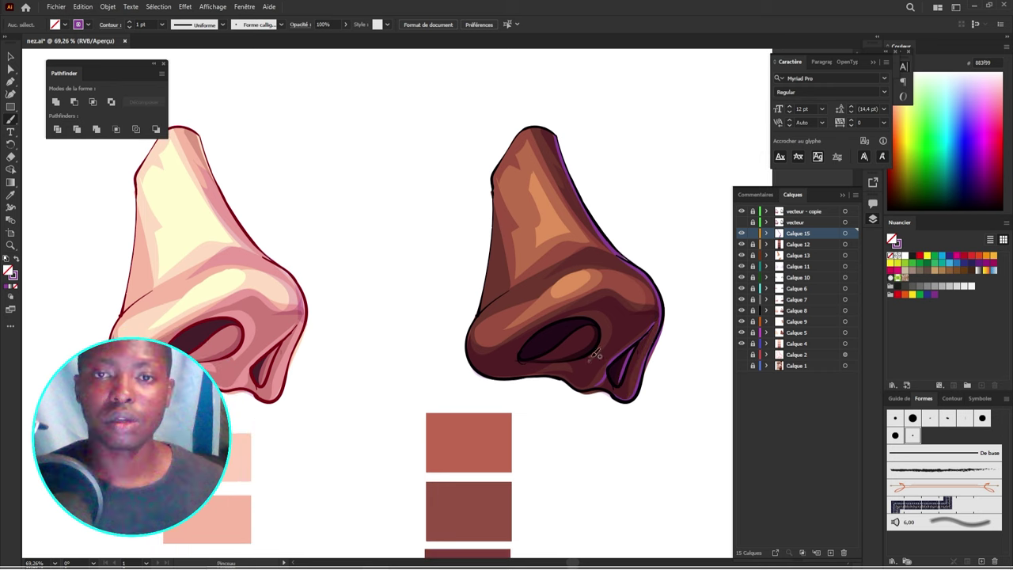
left_click_drag(595, 314, 582, 313)
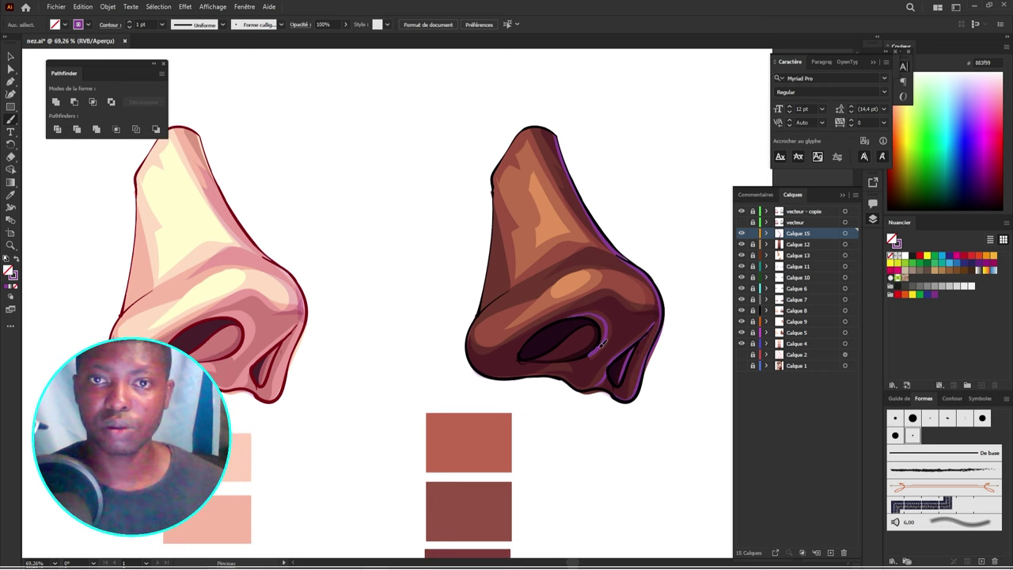
left_click_drag(587, 311, 607, 330)
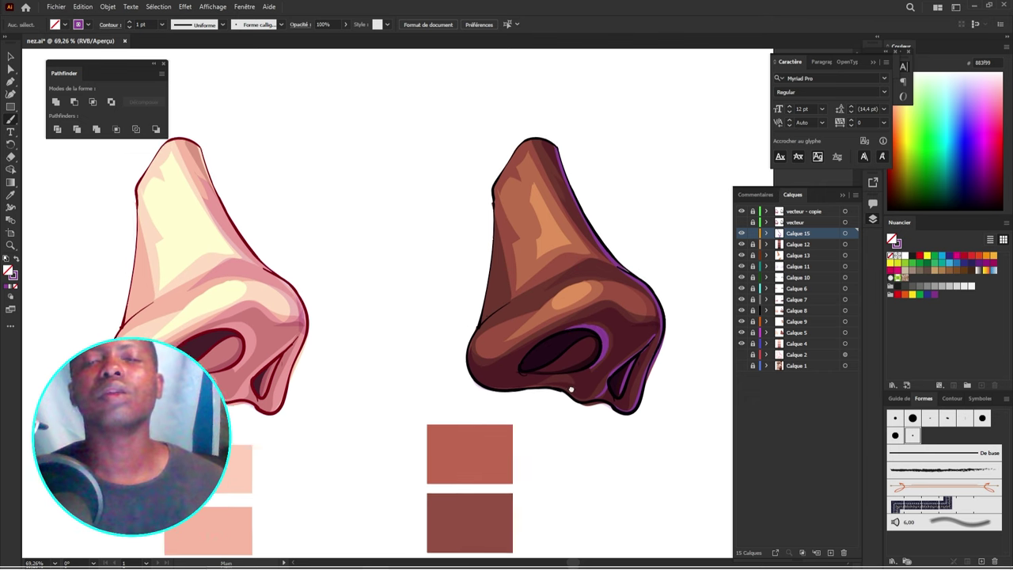
Pick light cyan from the colour spectrum and make it the Paintbrush stroke colour.
scroll(468, 406, "up", 2)
scroll(439, 382, "left", 3)
scroll(439, 382, "left", 3)
scroll(467, 403, "left", 2)
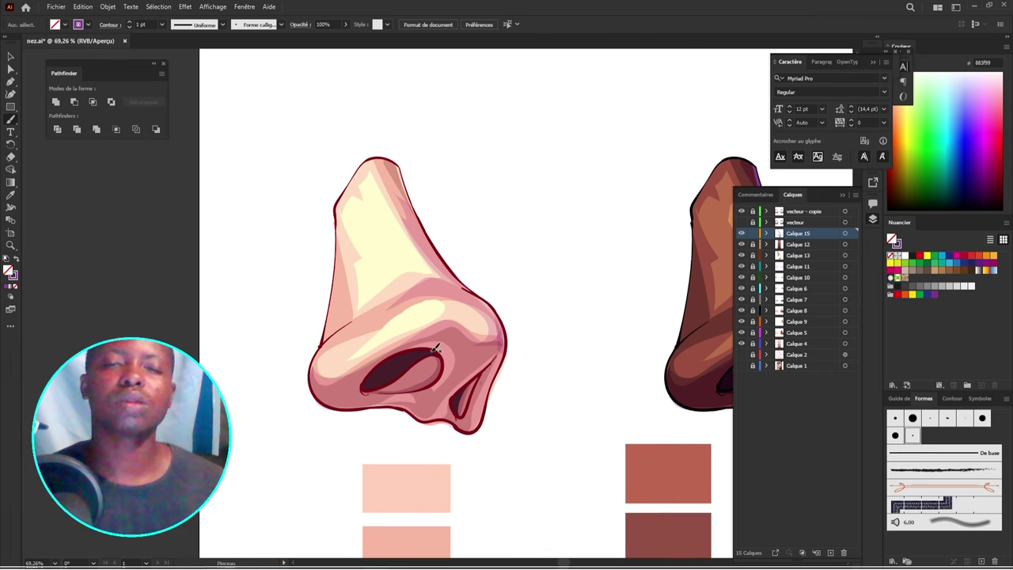
key("i")
scroll(411, 296, "left", 1)
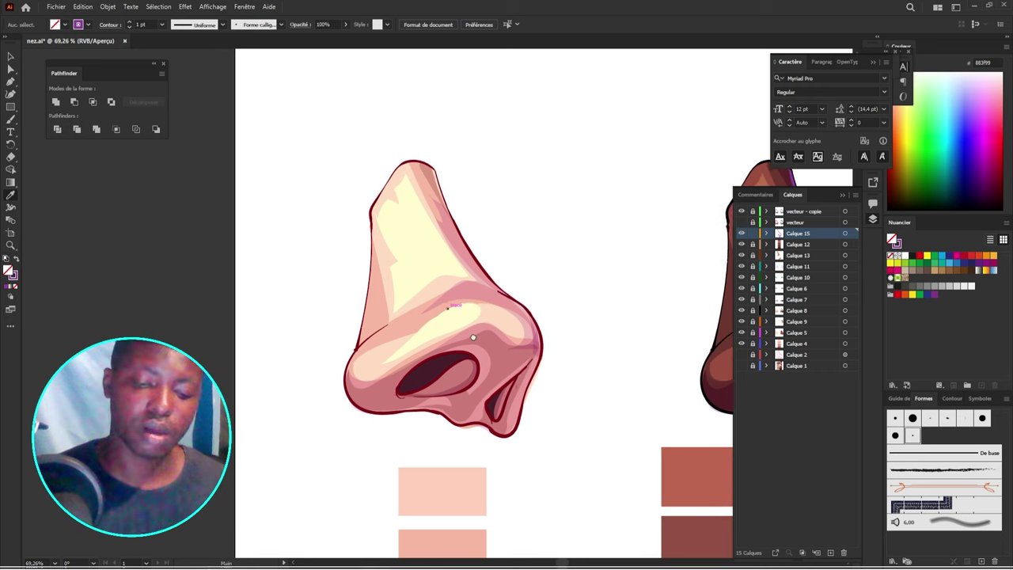
left_click(953, 91)
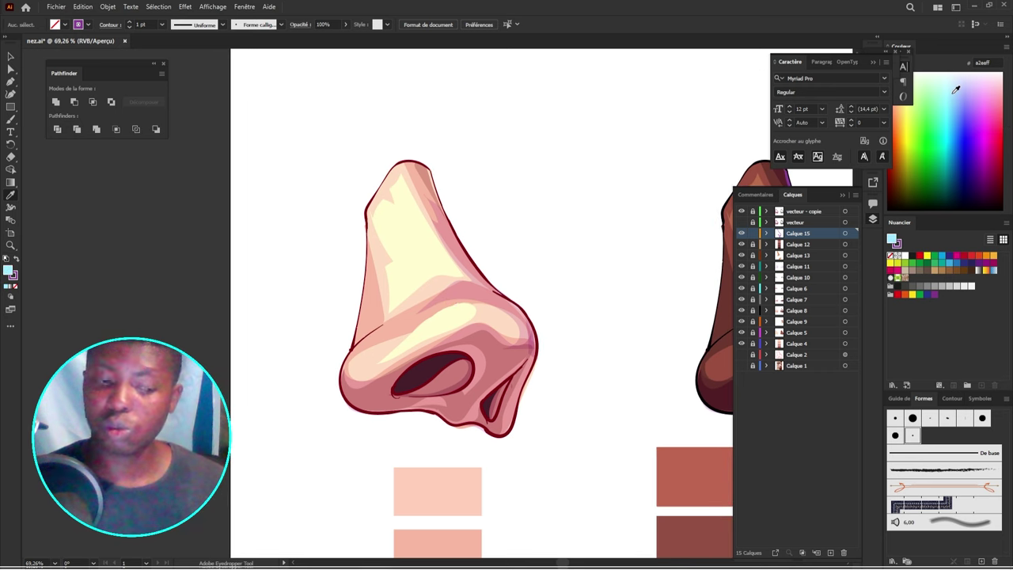
key("b")
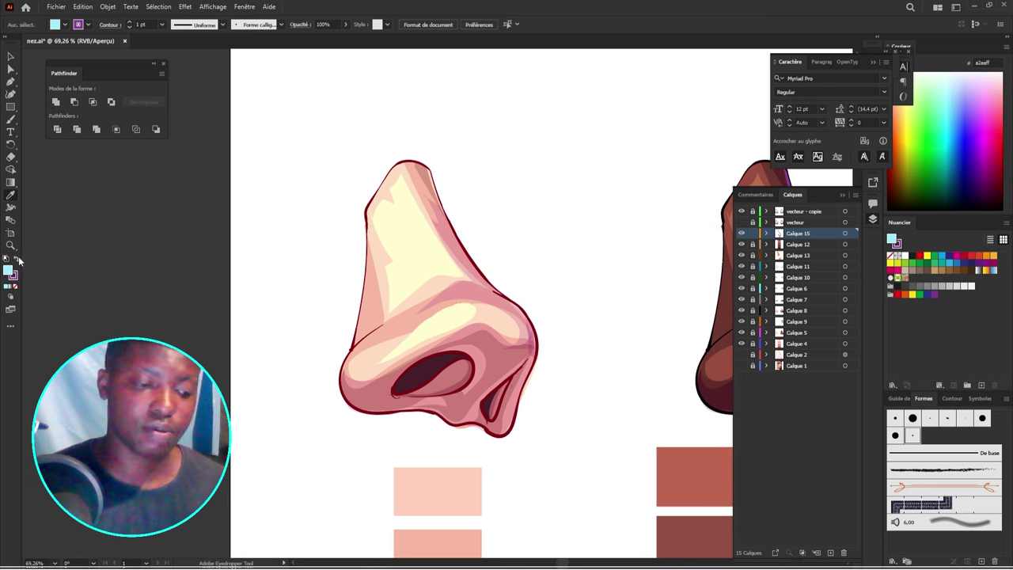
key("shift+x")
Paint cyan rim strokes on the pink nose's tip and right edge, undoing the nostril stroke.
left_click_drag(429, 165, 499, 286)
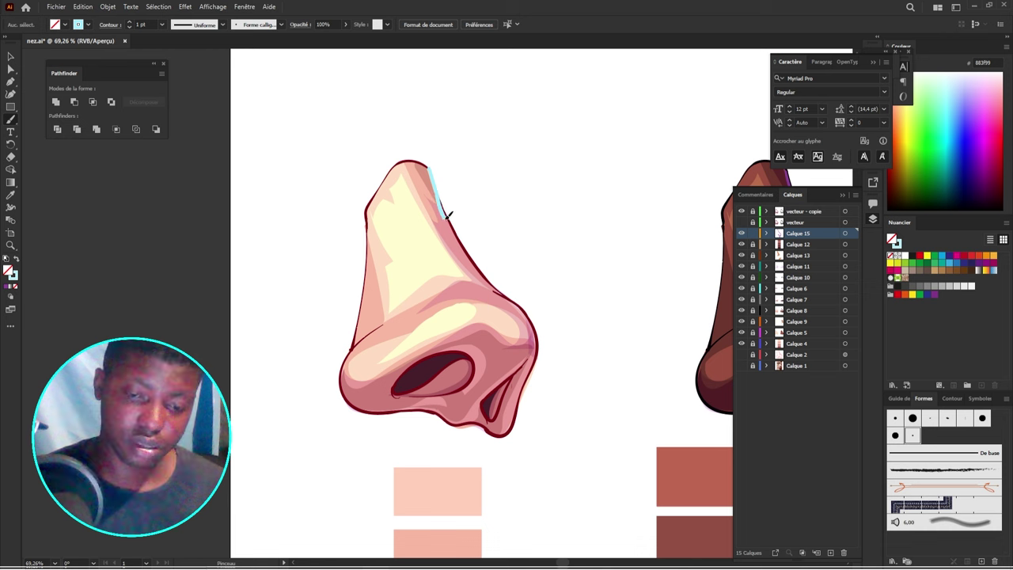
mouse_move(459, 338)
left_mouse_down()
mouse_move(448, 299)
mouse_move(424, 274)
left_mouse_up()
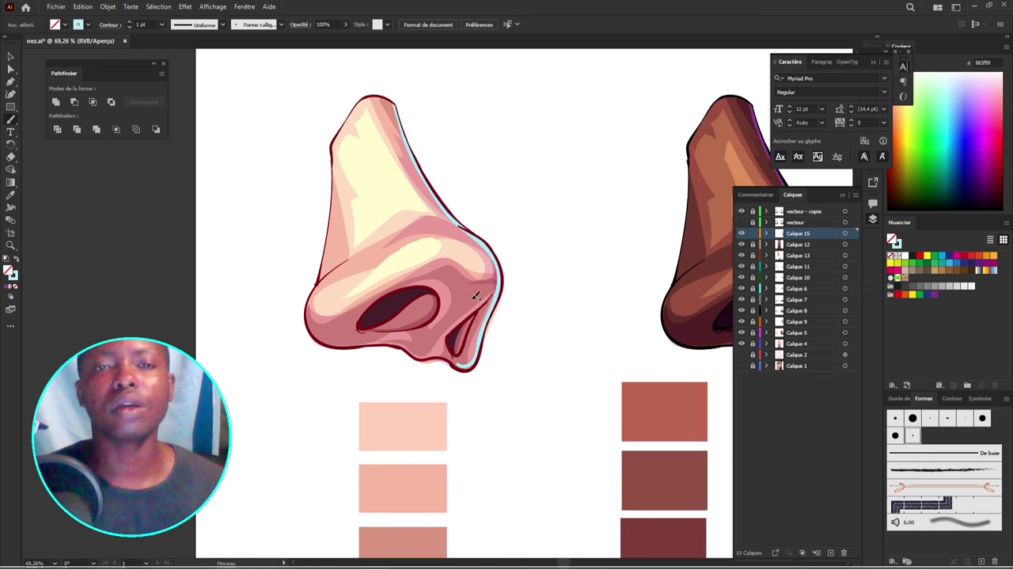
mouse_move(498, 290)
left_mouse_down()
mouse_move(441, 345)
mouse_move(348, 306)
mouse_move(344, 346)
left_mouse_up()
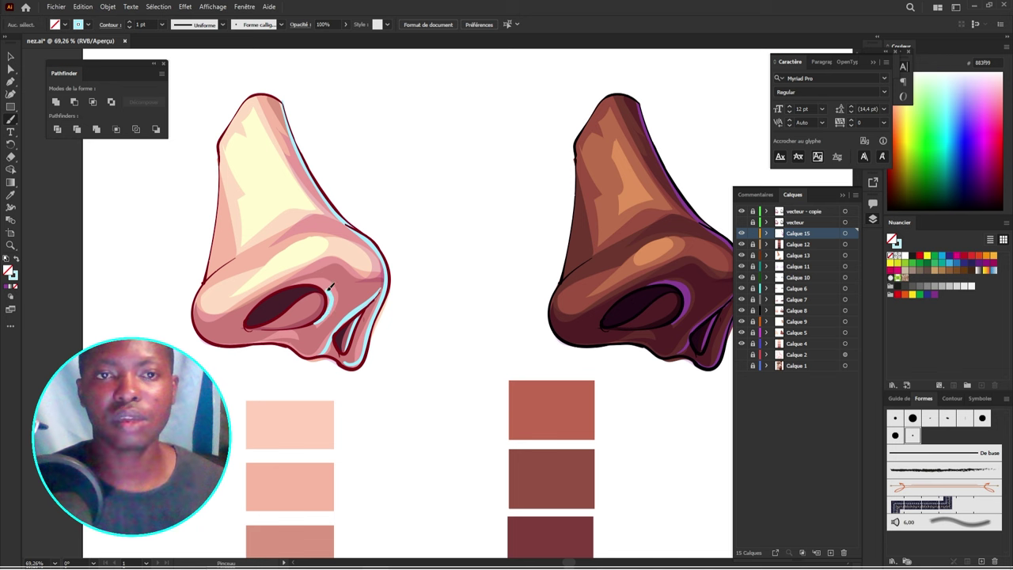
key("ctrl+z")
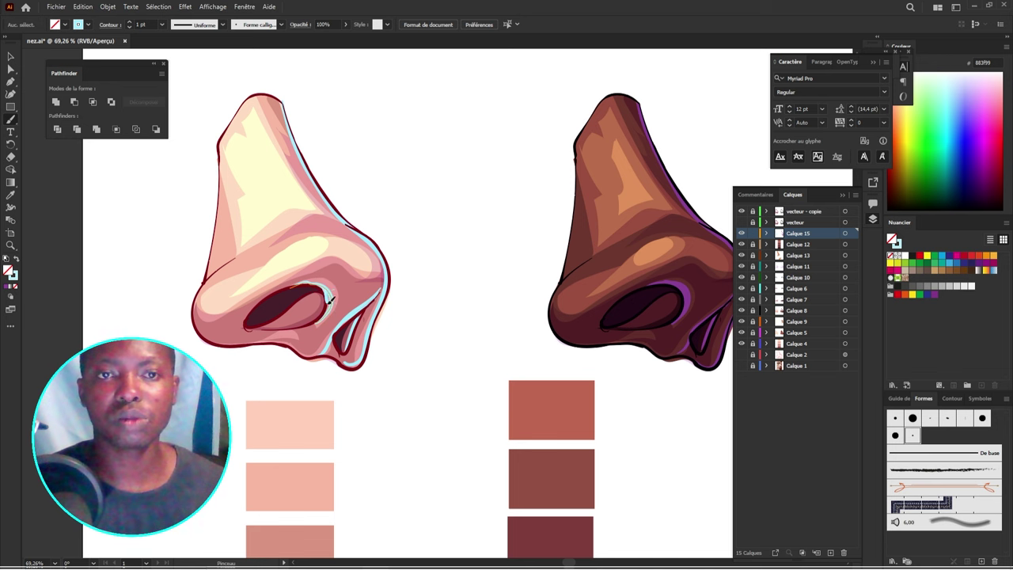
key("ctrl+minus")
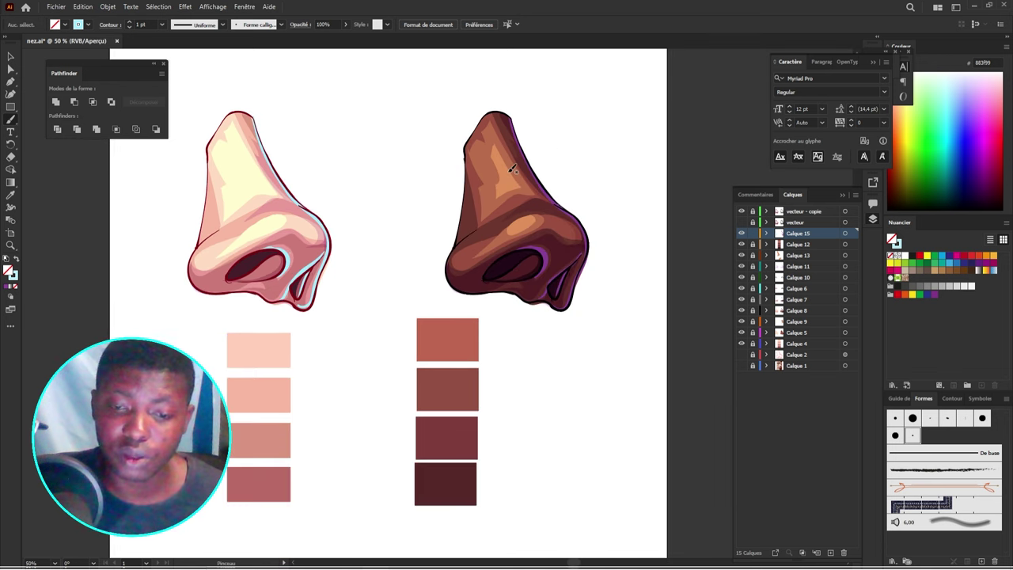
key("n")
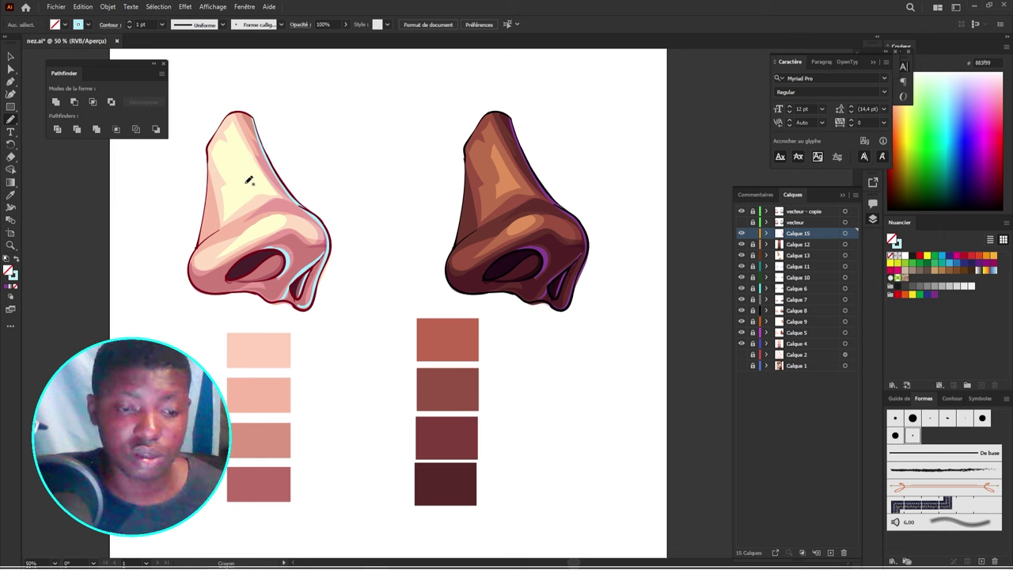
Swap fill and stroke and draw a pale pink highlight shape on the pink nose.
left_click(16, 261)
double_click(8, 269)
key("Return")
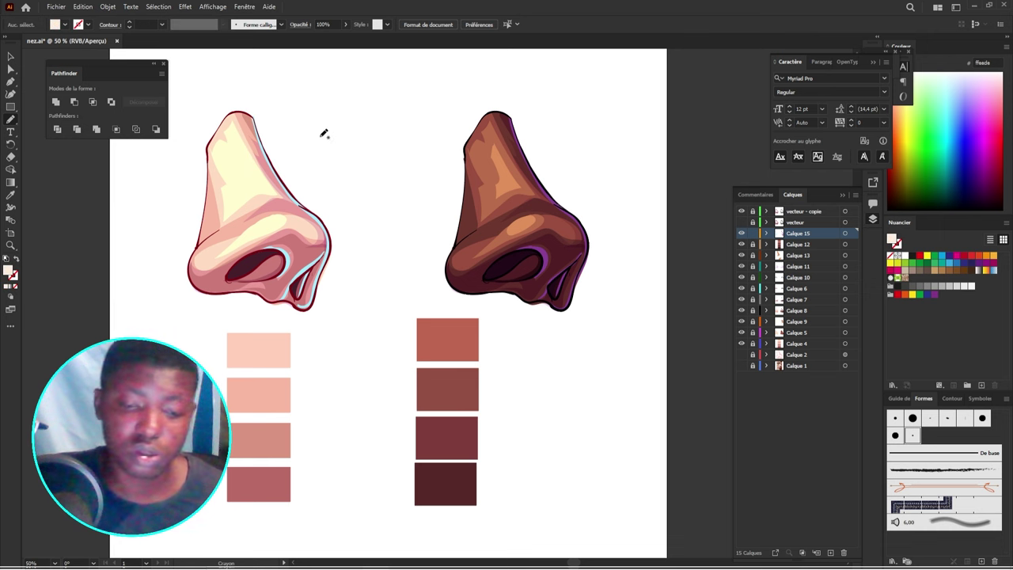
scroll(261, 176, "up", 3)
scroll(380, 261, "down", 2)
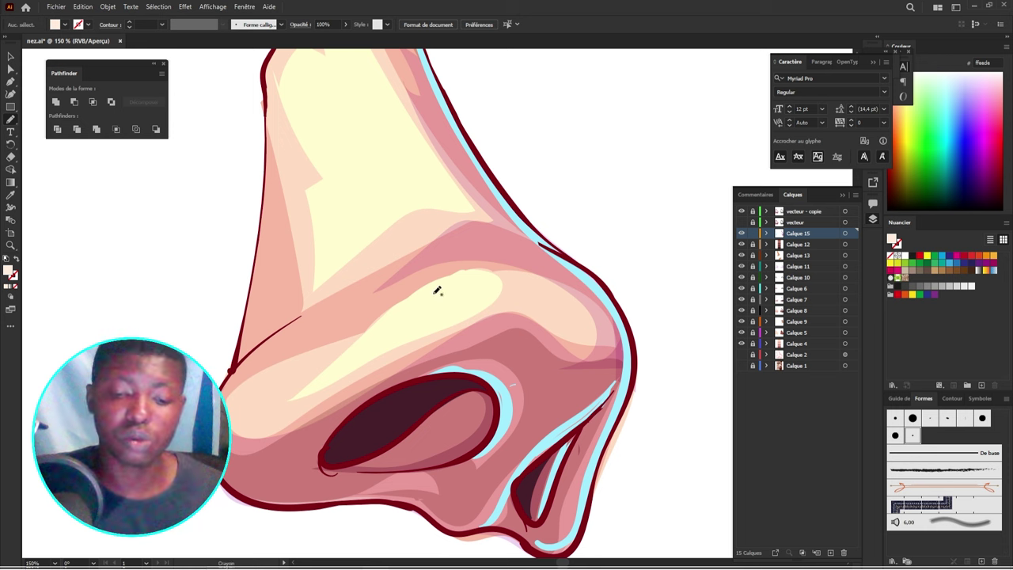
left_click_drag(443, 287, 393, 330)
left_click_drag(442, 308, 448, 287)
key("space")
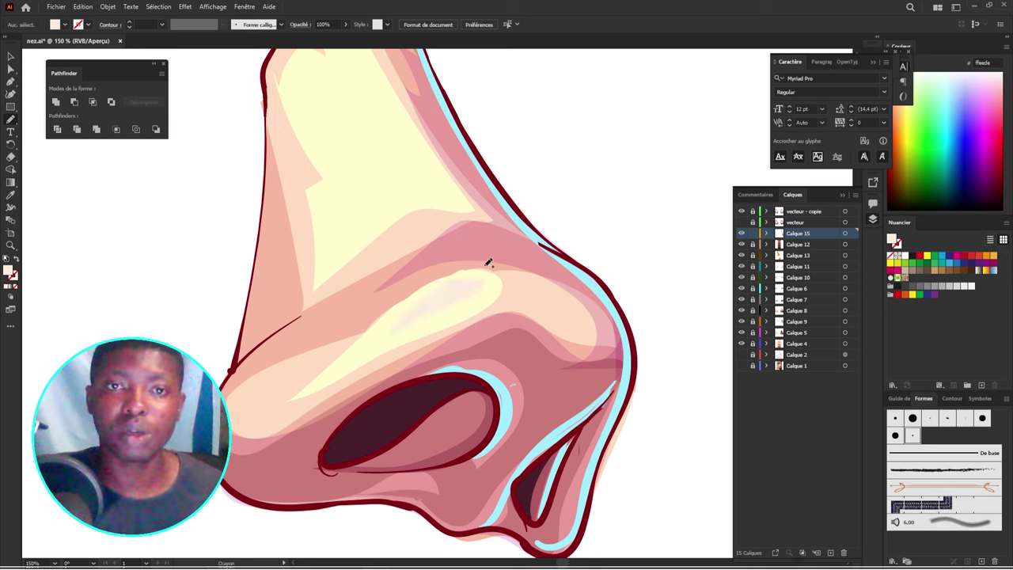
Set the fill to white FFFFFF and draw a highlight on the nose wing above the nostril.
double_click(9, 271)
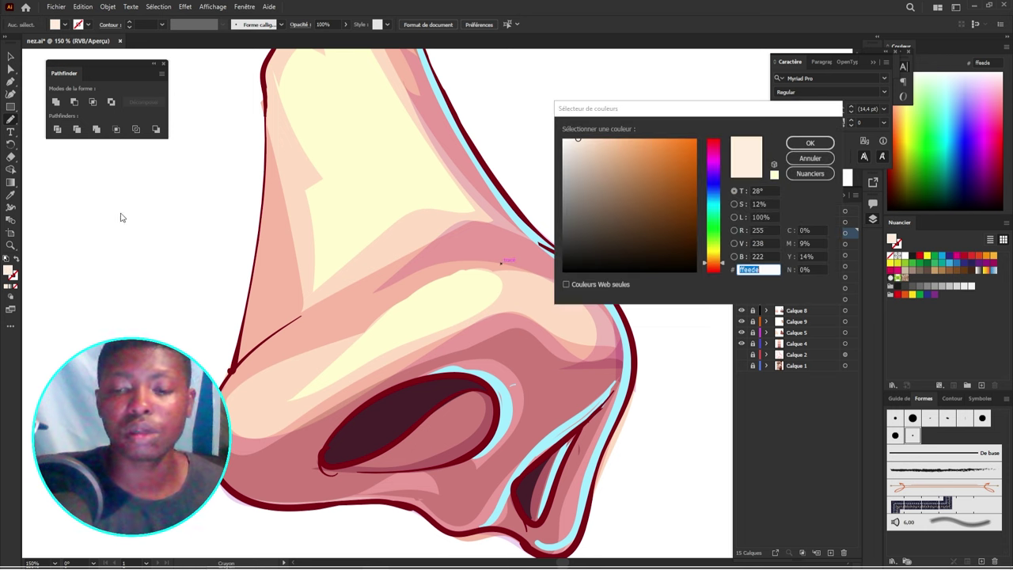
type("ffffff")
left_click(809, 142)
left_click_drag(457, 282, 388, 329)
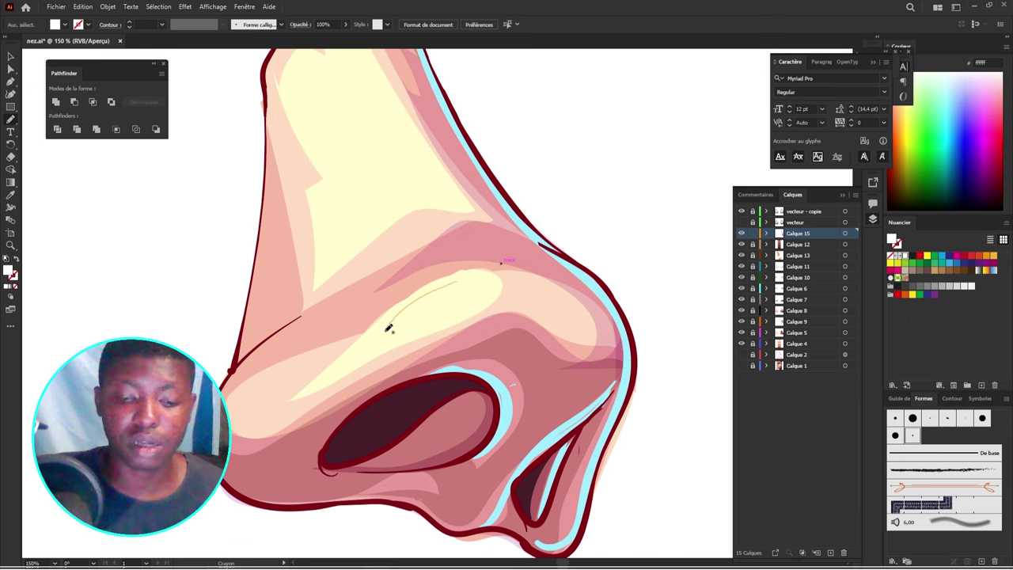
scroll(418, 197, "down", 3)
scroll(419, 340, "down", 3)
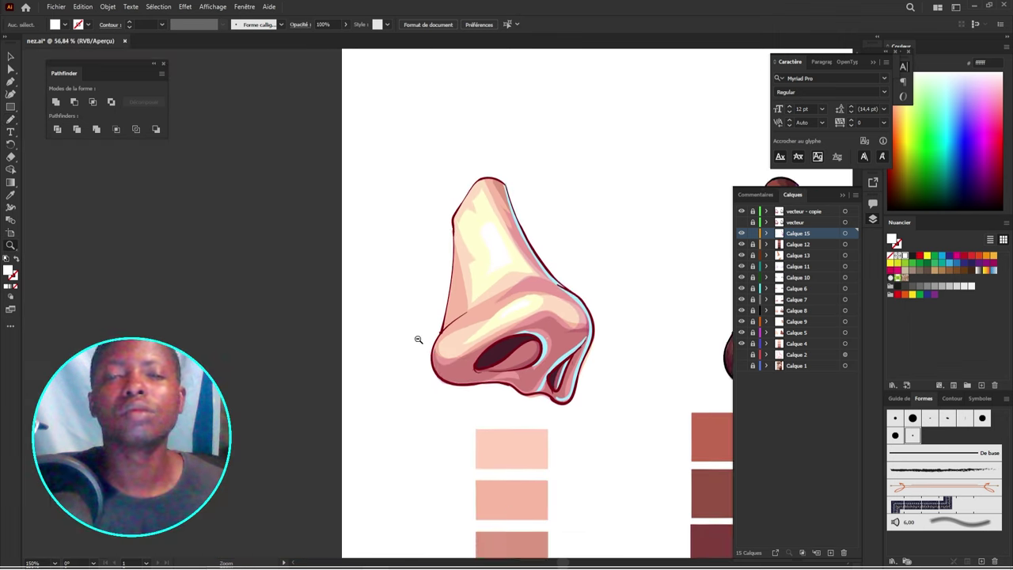
scroll(583, 382, "right", 5)
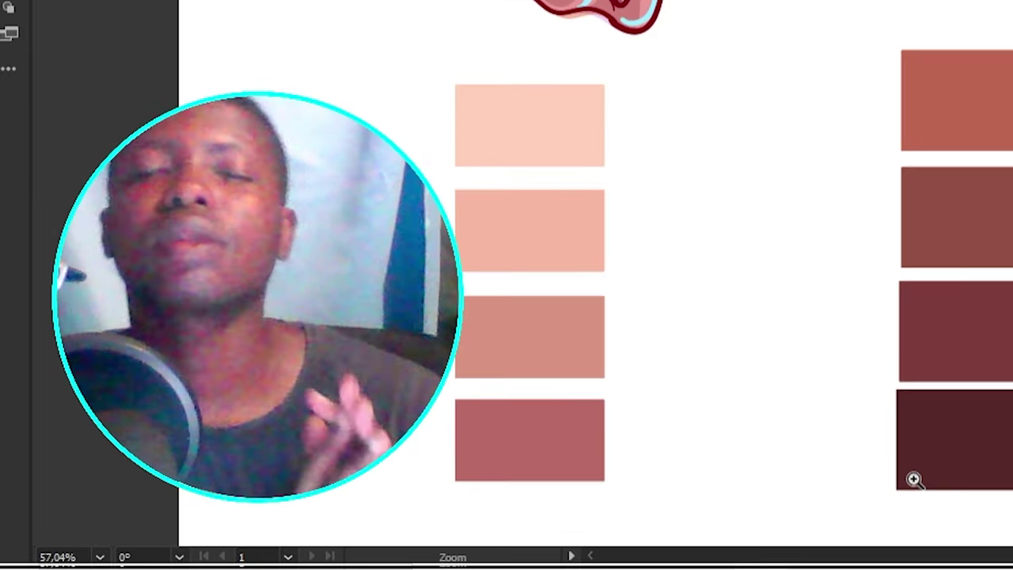